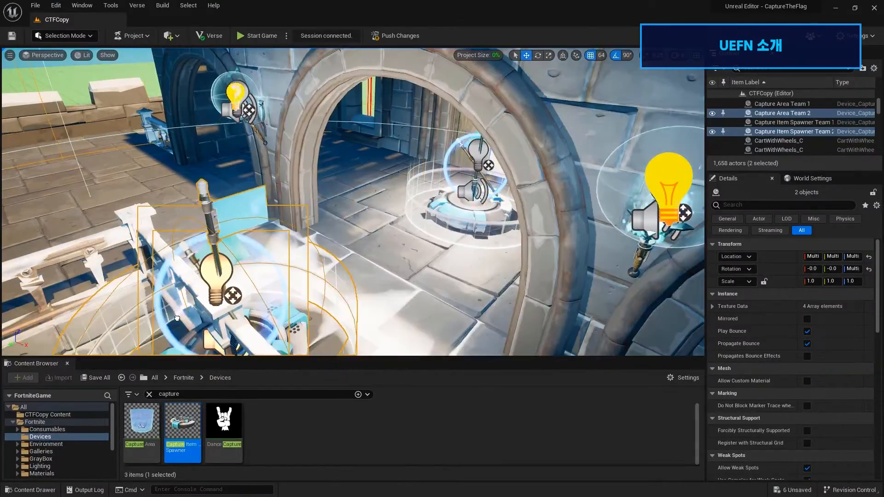
{"action": "right_click_drag", "start_coordinate": [178, 318], "coordinate": [120, 313]}
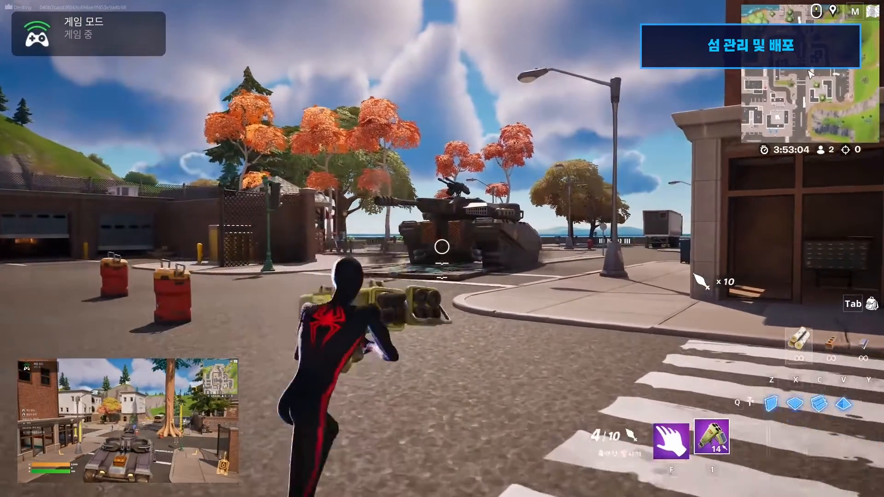
{"action": "left_click", "coordinate": [442, 247]}
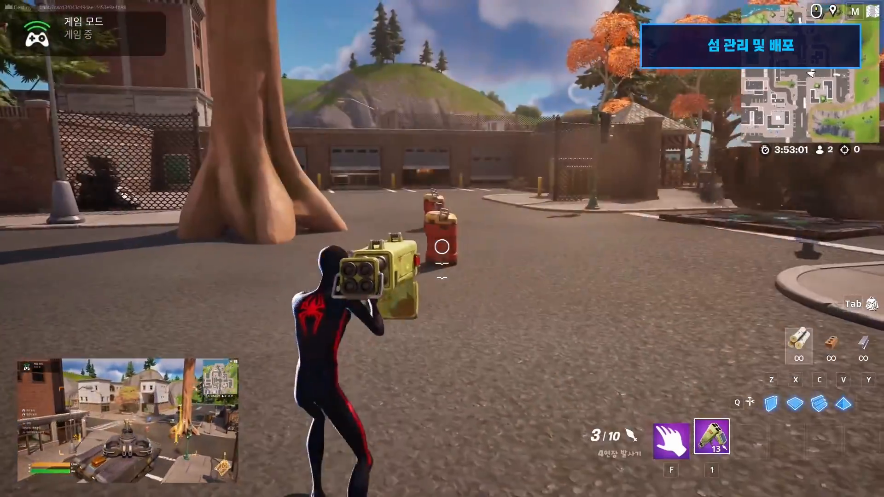
{"action": "left_click", "coordinate": [442, 247]}
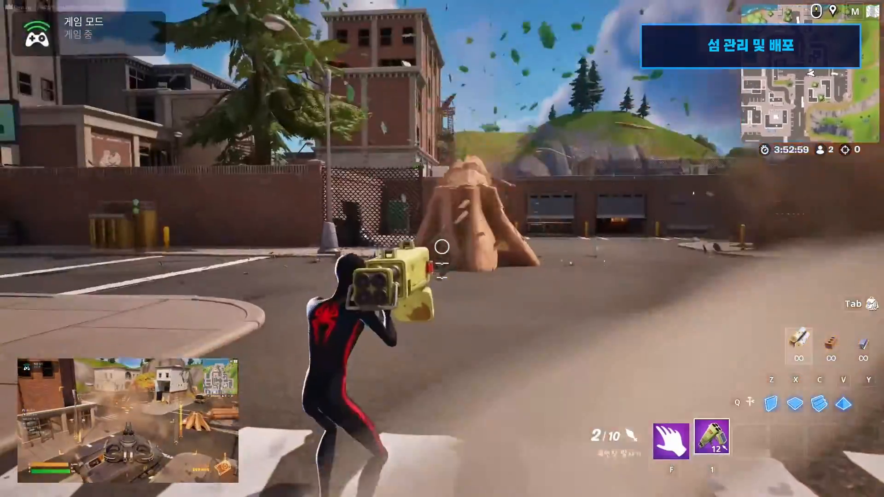
{"action": "left_click", "coordinate": [442, 247]}
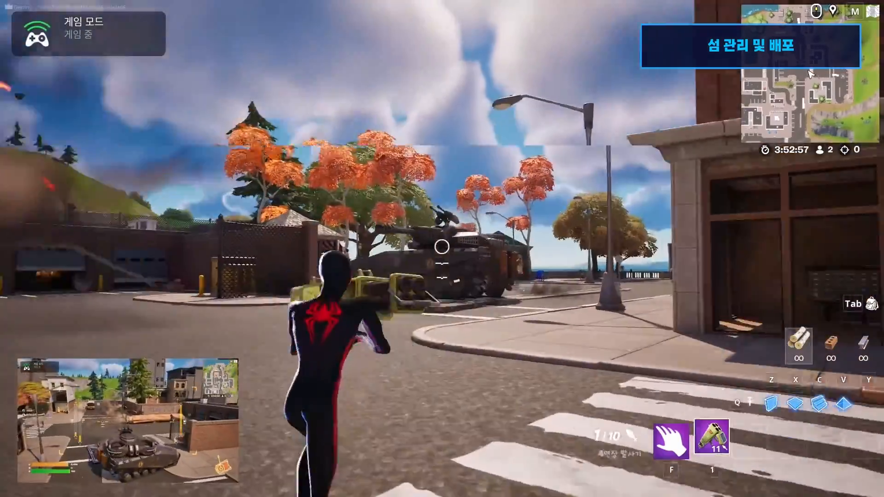
{"action": "left_click", "coordinate": [442, 247]}
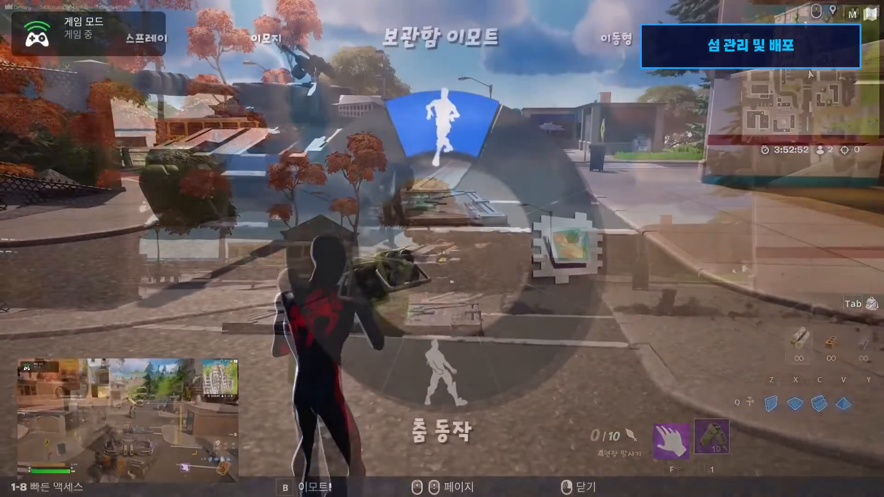
{"action": "key", "text": "Escape"}
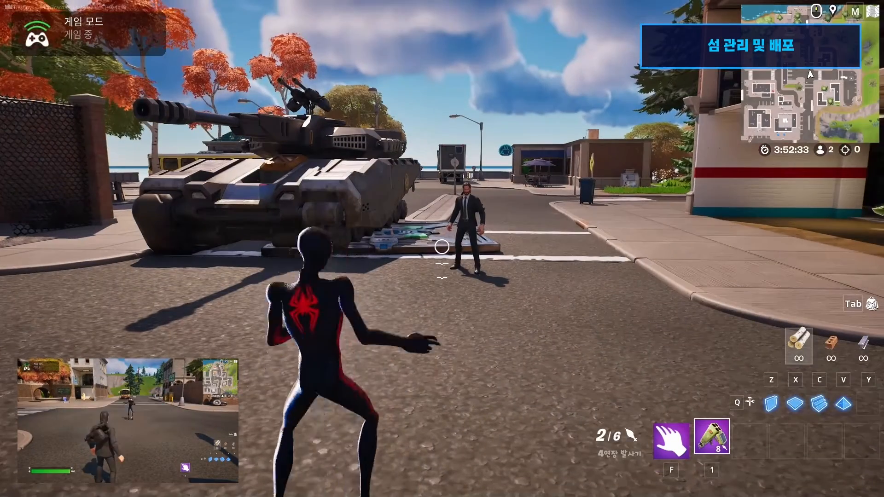
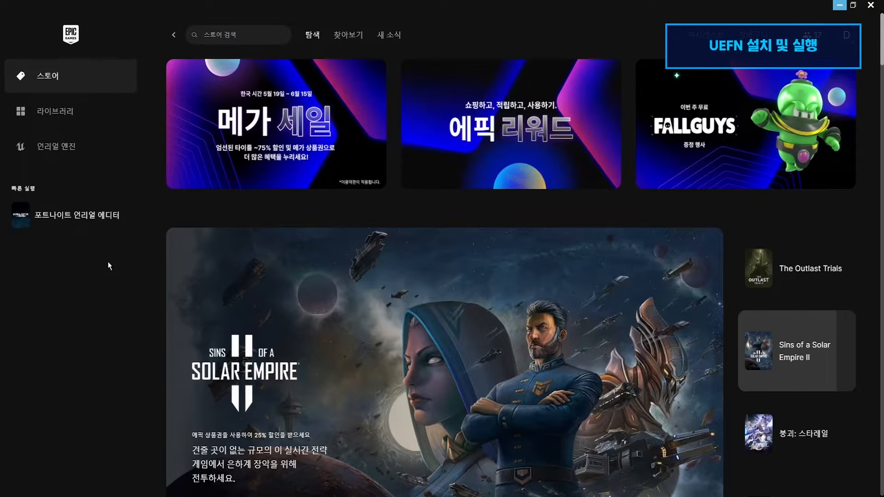
In the Epic Games Launcher library, check the management options of 포트나이트 언리얼 에디터 and launch the editor.
{"action": "left_click", "coordinate": [71, 121]}
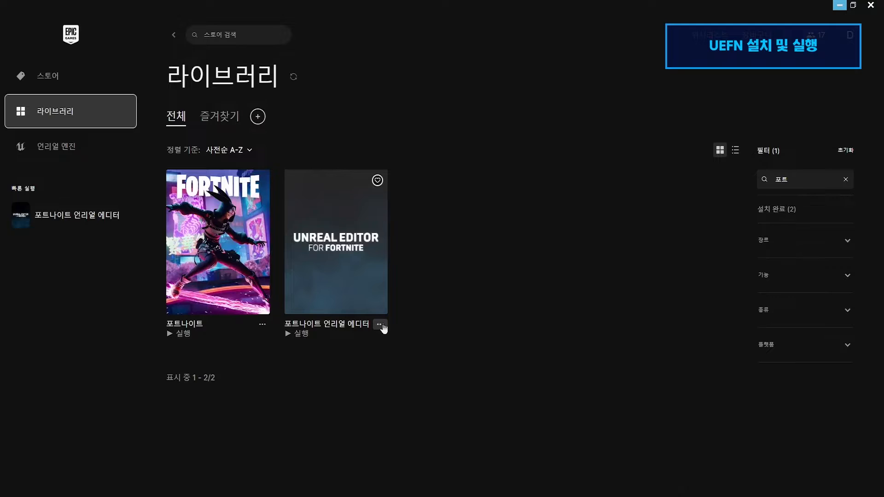
{"action": "left_click", "coordinate": [379, 324]}
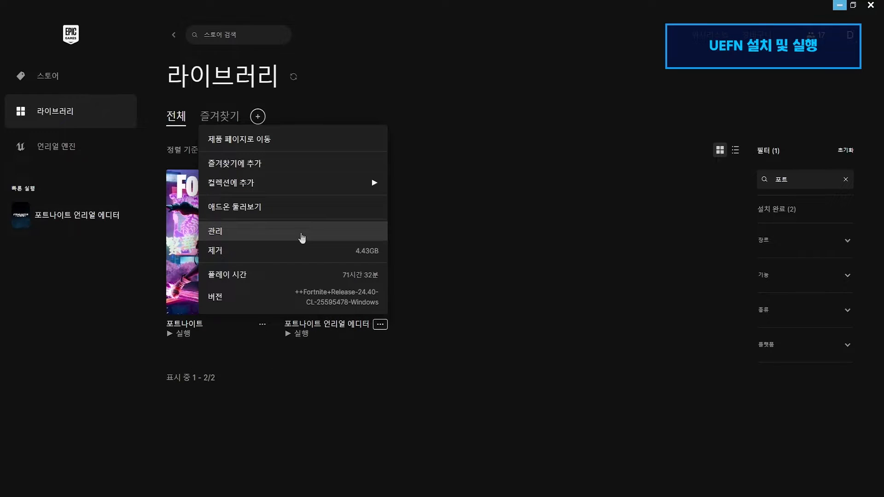
{"action": "left_click", "coordinate": [302, 234]}
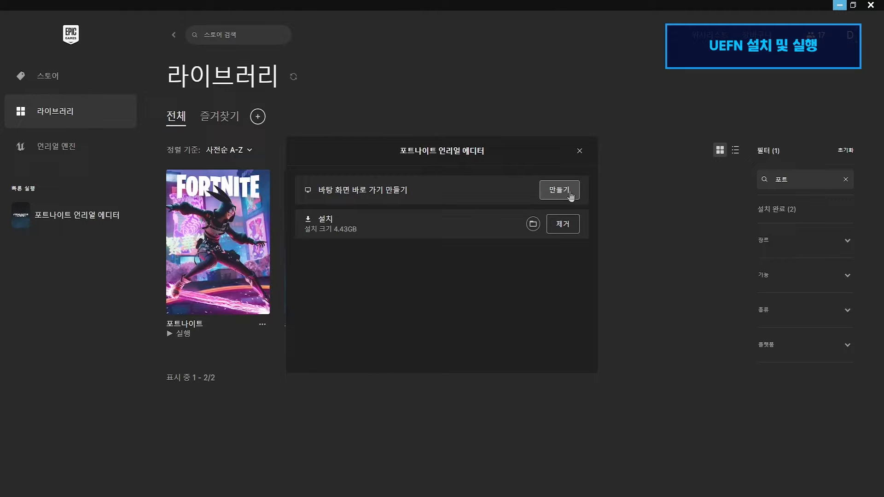
{"action": "left_click", "coordinate": [579, 151]}
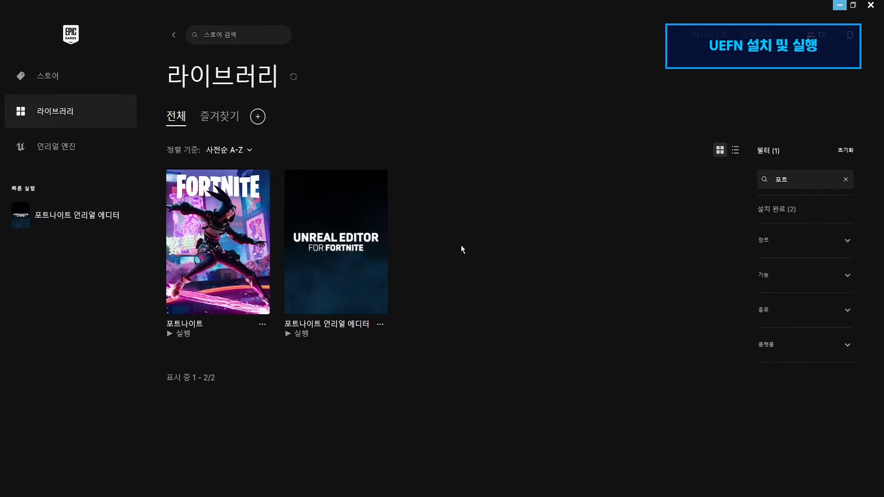
{"action": "left_click", "coordinate": [330, 287]}
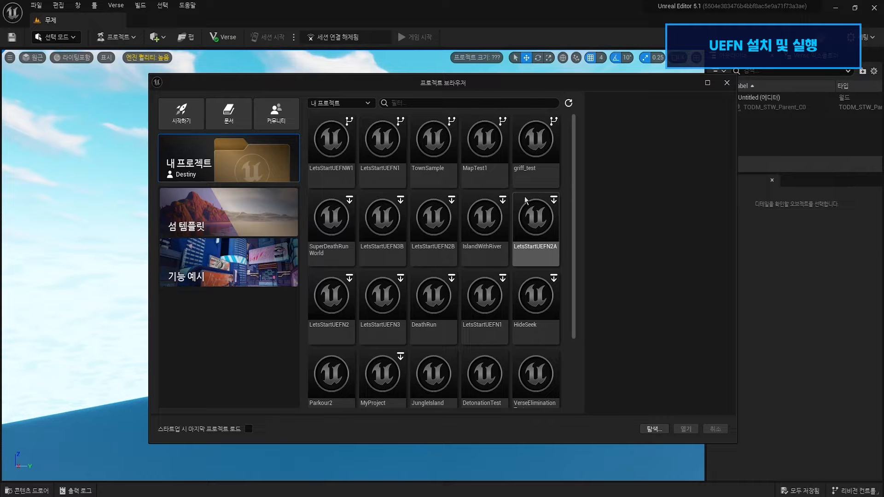
Choose the island template 틸티드 타워 관심 지점 섬 and set the Fortnite Projects folder as the project location.
{"action": "left_click", "coordinate": [227, 217]}
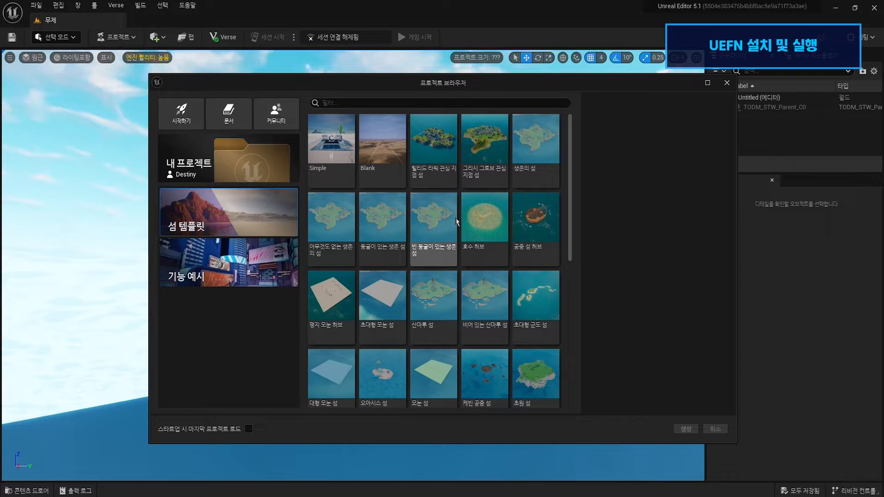
{"action": "left_click", "coordinate": [420, 165]}
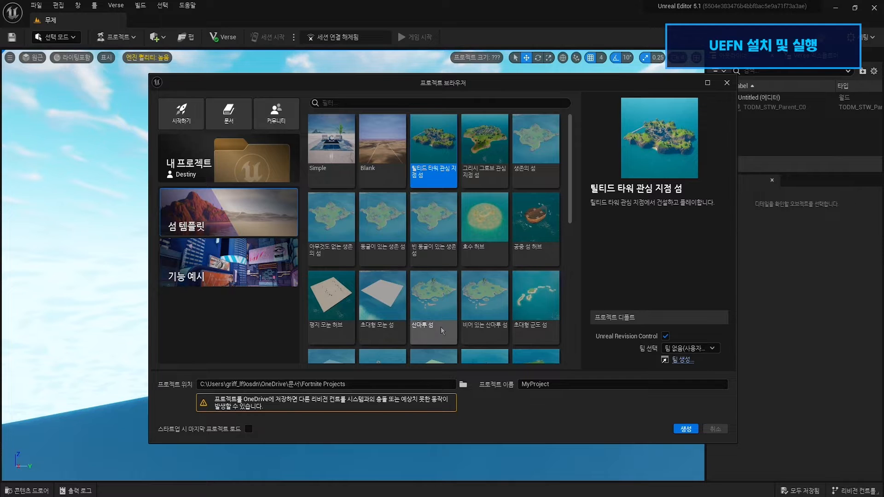
{"action": "left_click", "coordinate": [463, 384]}
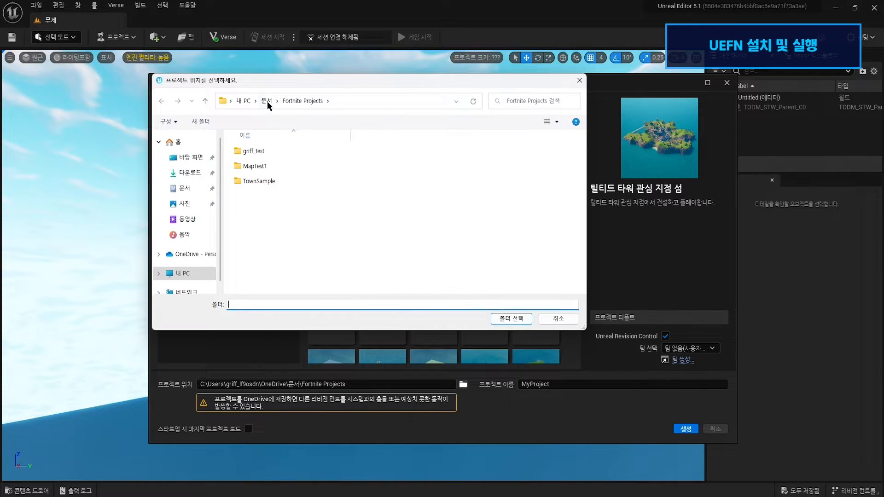
{"action": "left_click", "coordinate": [511, 318]}
Name the project MyUEFN1, create it, and close the message log.
{"action": "double_click", "coordinate": [563, 386]}
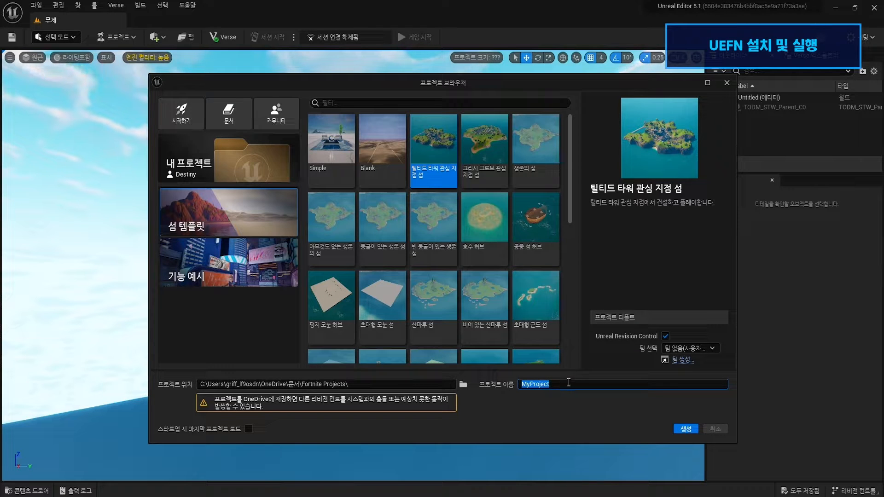
{"action": "type", "text": "MyUYE"}
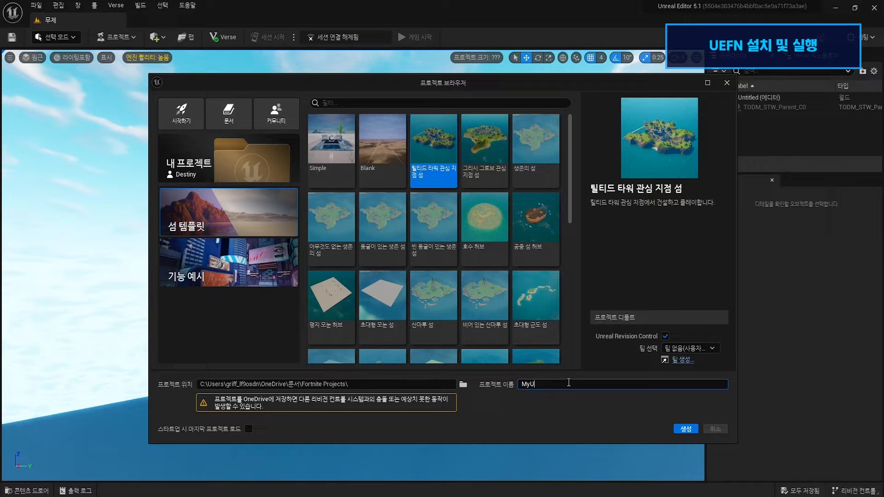
{"action": "key", "text": "BackSpace"}
{"action": "key", "text": "BackSpace"}
{"action": "key", "text": "BackSpace"}
{"action": "type", "text": "UEFN1"}
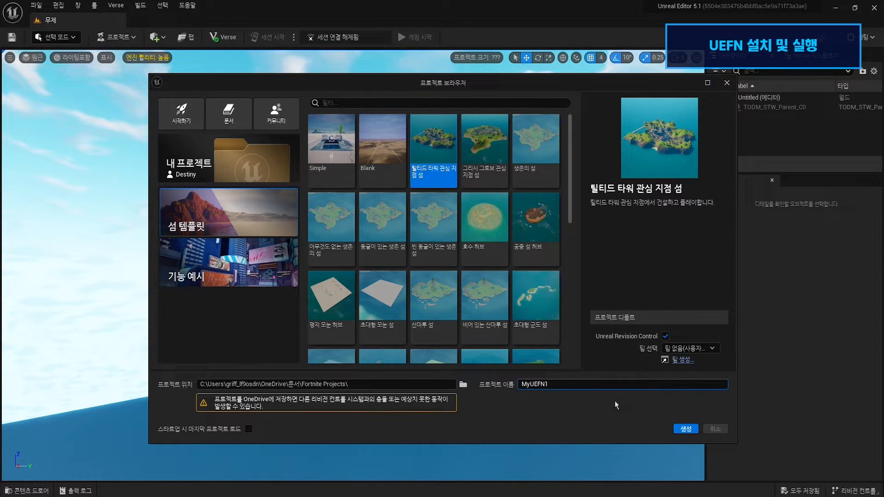
{"action": "left_click", "coordinate": [686, 430]}
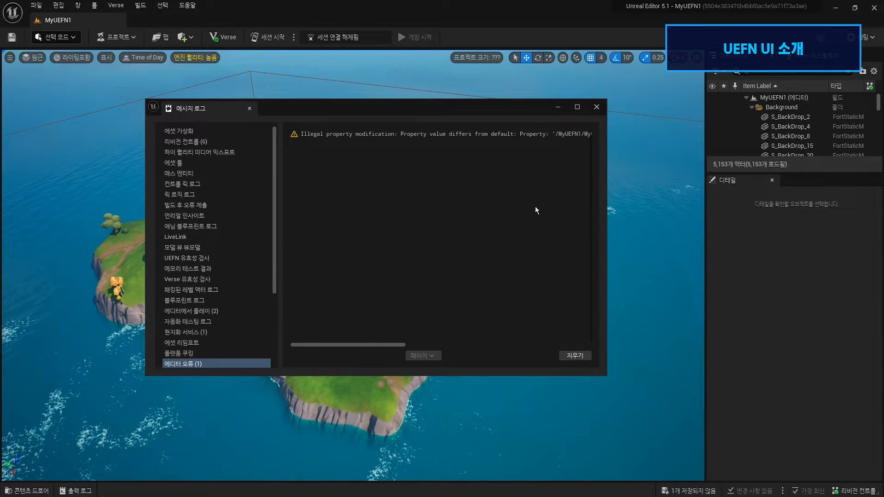
{"action": "left_click", "coordinate": [597, 108]}
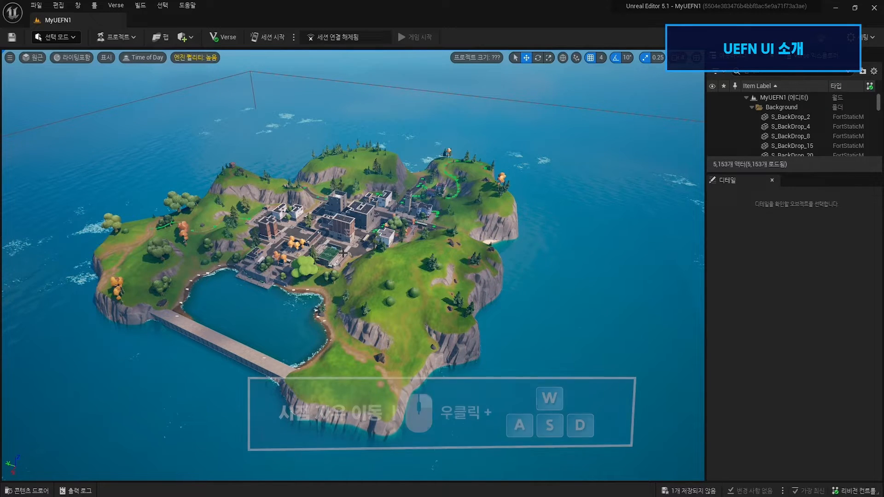
Examine the whole island by flying the camera back, forward, sideways, up and down.
{"action": "key", "text": "s"}
{"action": "key", "text": "w"}
{"action": "key", "text": "a"}
{"action": "key", "text": "a"}
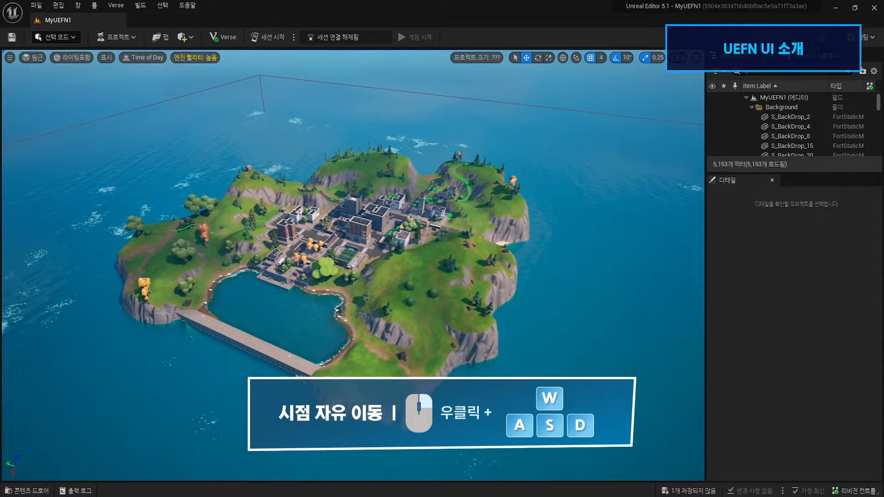
{"action": "key", "text": "q"}
{"action": "key", "text": "e"}
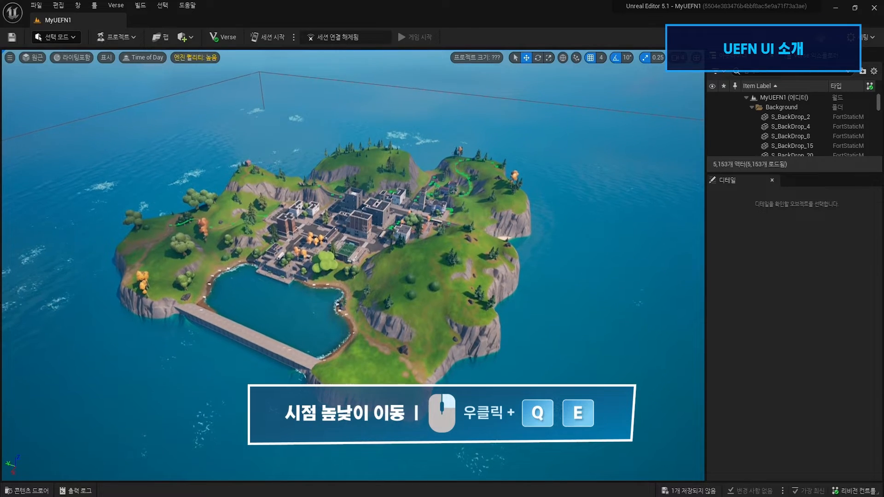
{"action": "key", "text": "q"}
{"action": "key", "text": "q"}
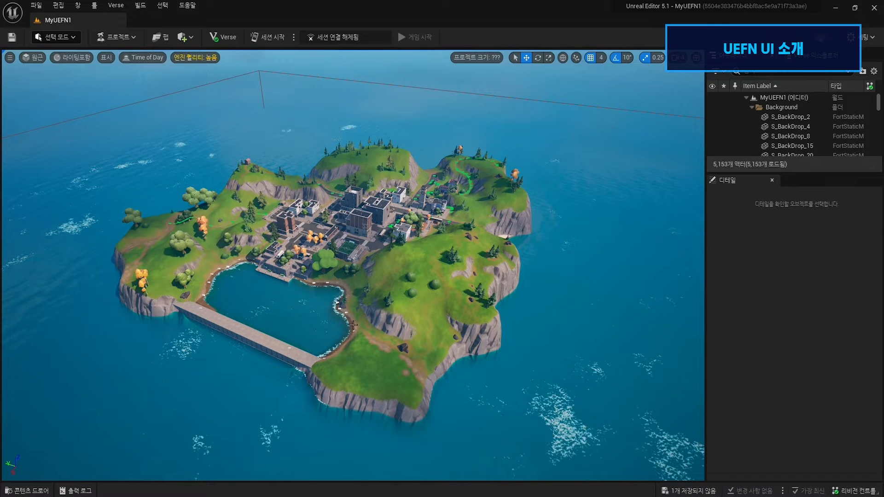
Select an orange birch tree in the town plaza, focus on it and orbit around it to inspect its surroundings.
{"action": "left_click", "coordinate": [311, 231]}
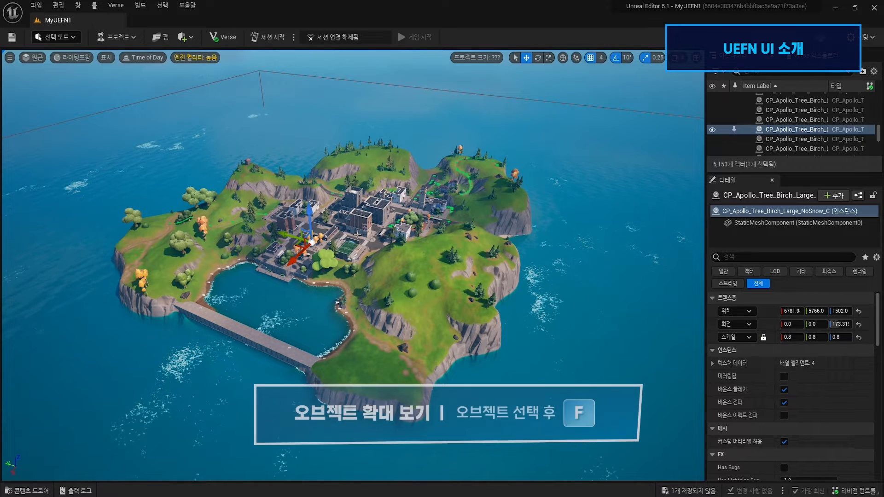
{"action": "key", "text": "f"}
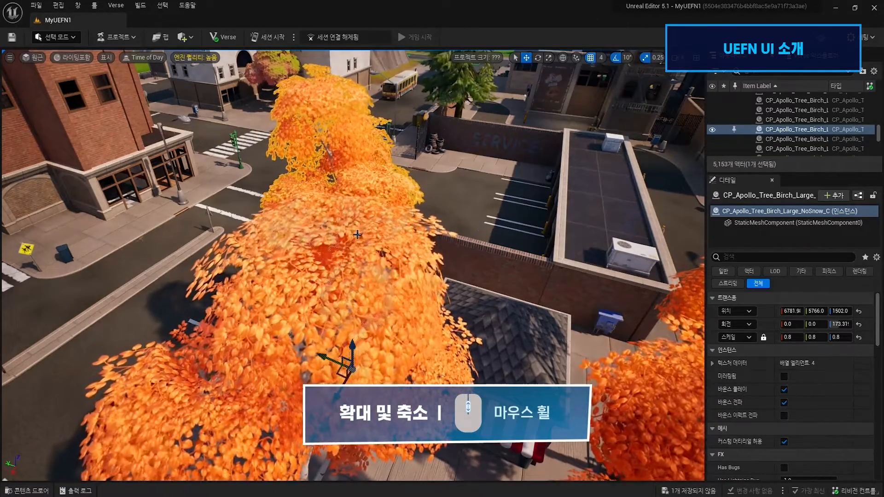
{"action": "scroll", "coordinate": [357, 235], "scroll_direction": "down", "scroll_amount": 5}
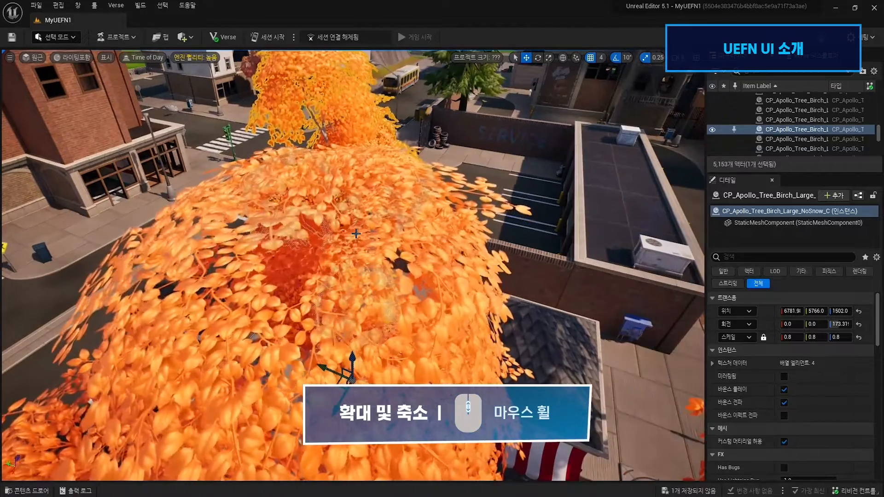
{"action": "scroll", "coordinate": [356, 233], "scroll_direction": "down", "scroll_amount": 6}
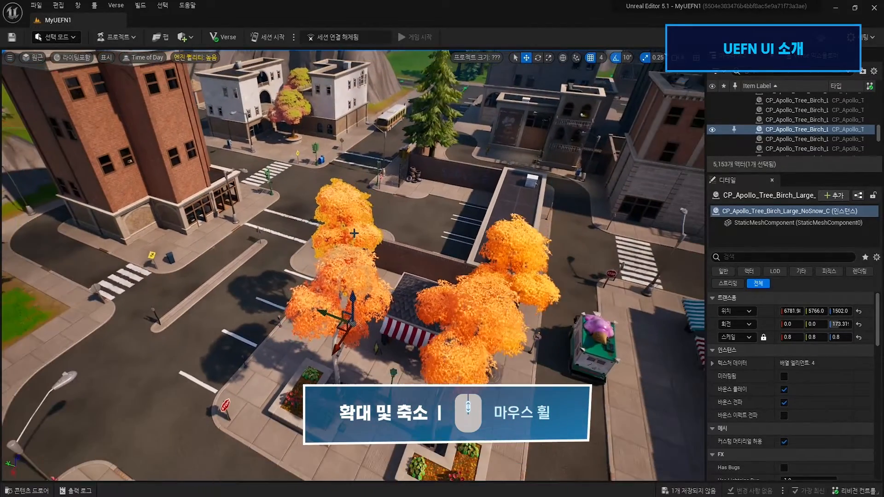
{"action": "scroll", "coordinate": [348, 232], "scroll_direction": "down", "scroll_amount": 6}
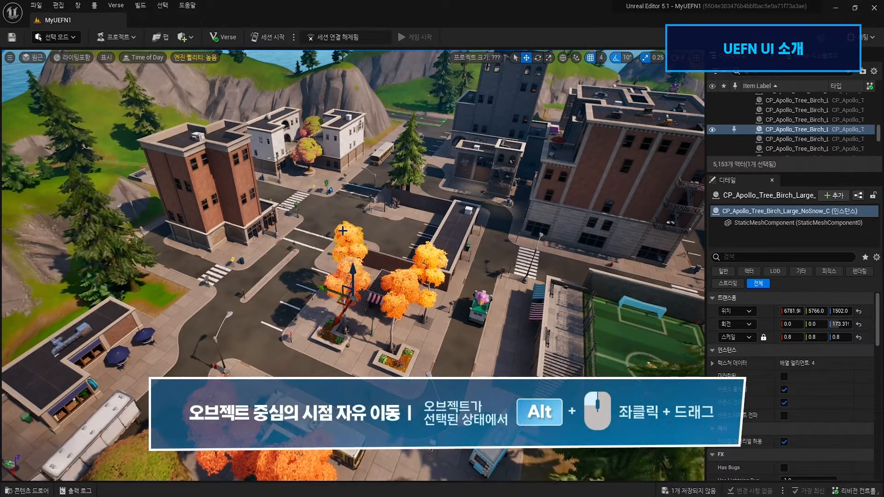
{"action": "left_click_drag", "start_coordinate": [317, 228], "coordinate": [102, 219], "text": "alt"}
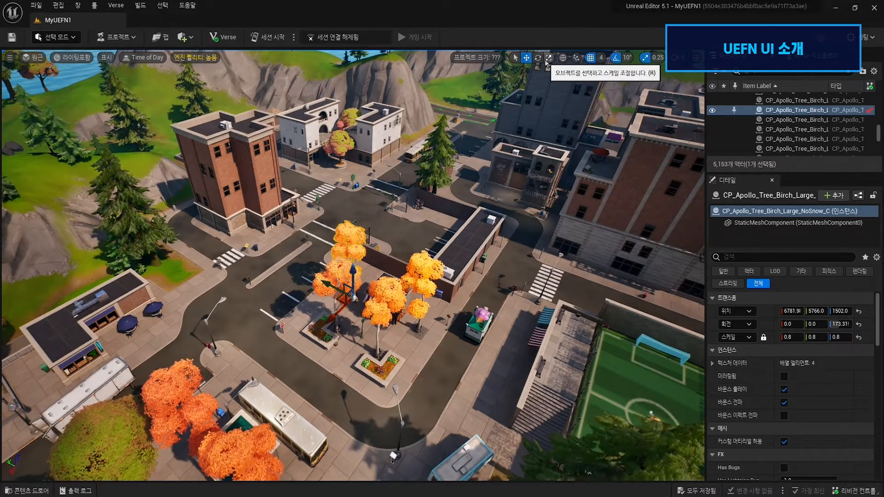
Try the select, move, rotate and scale modes in turn on the selected birch tree.
{"action": "key", "text": "q"}
{"action": "key", "text": "w"}
{"action": "key", "text": "e"}
{"action": "key", "text": "r"}
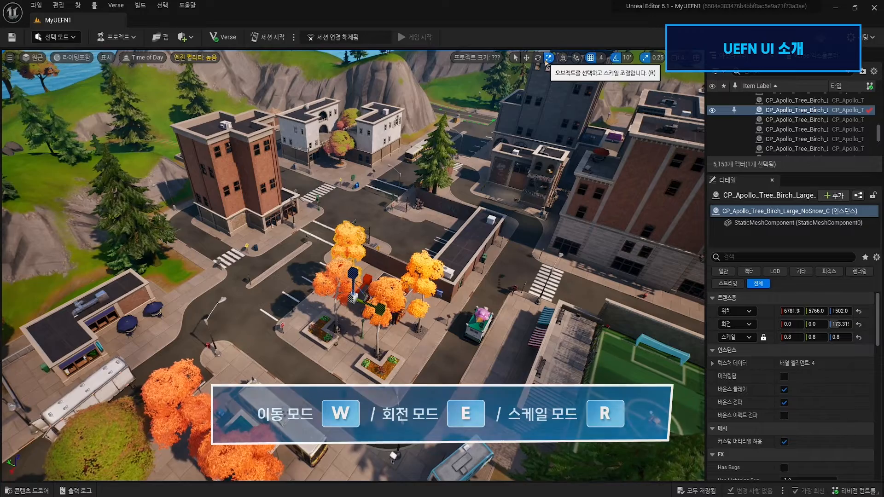
{"action": "key", "text": "e"}
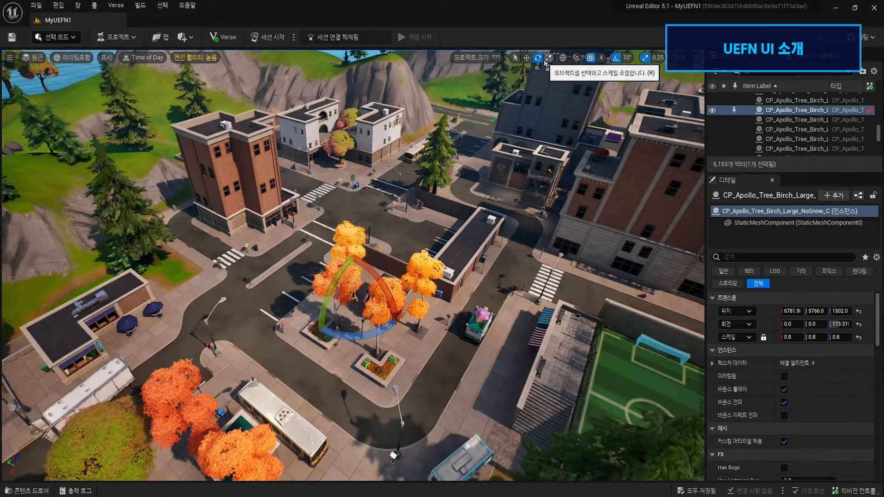
{"action": "key", "text": "r"}
{"action": "key", "text": "w"}
{"action": "key", "text": "e"}
{"action": "key", "text": "r"}
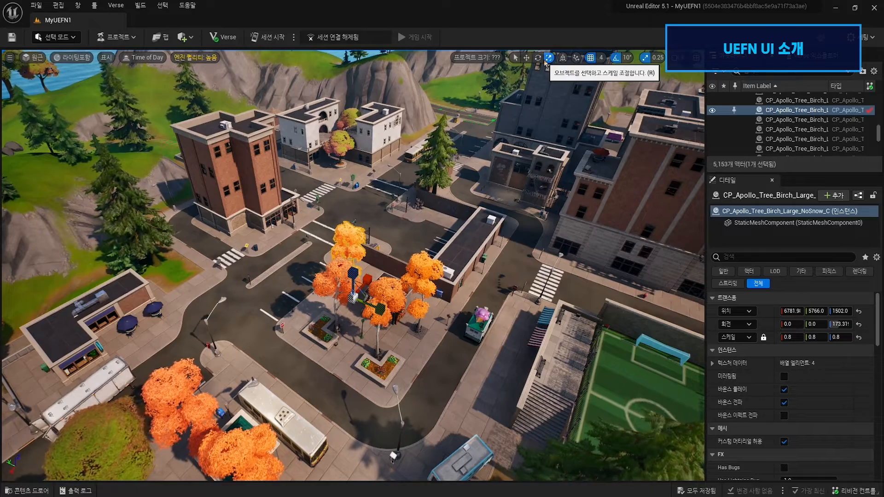
Move the selected birch tree over the walled parking lot to about X 5578, Z 2694, and snap it to the floor.
{"action": "key", "text": "w"}
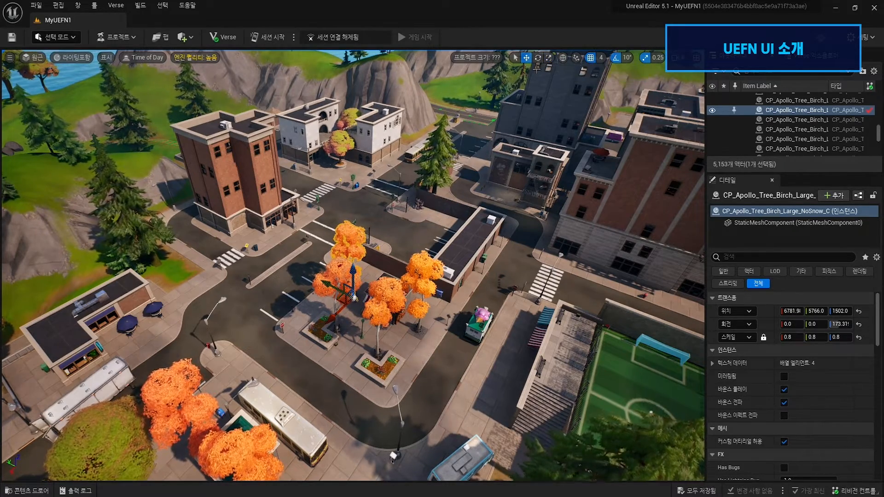
{"action": "left_click_drag", "start_coordinate": [333, 314], "coordinate": [399, 173]}
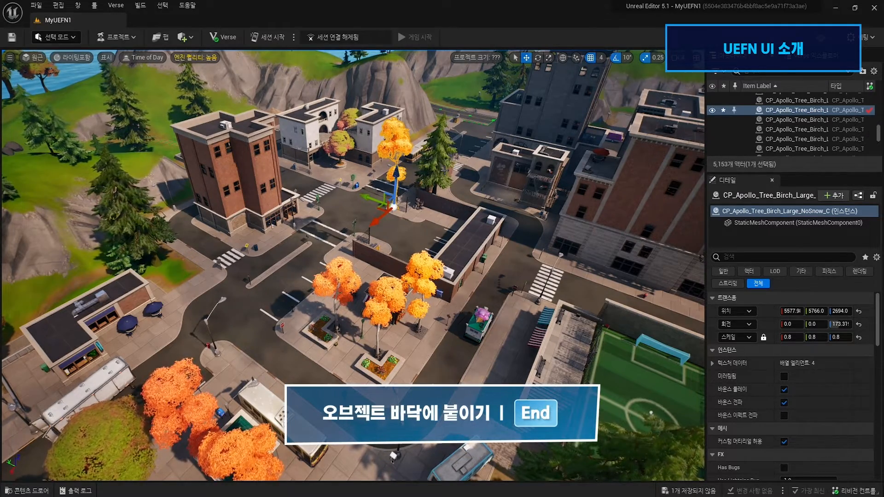
{"action": "key", "text": "End"}
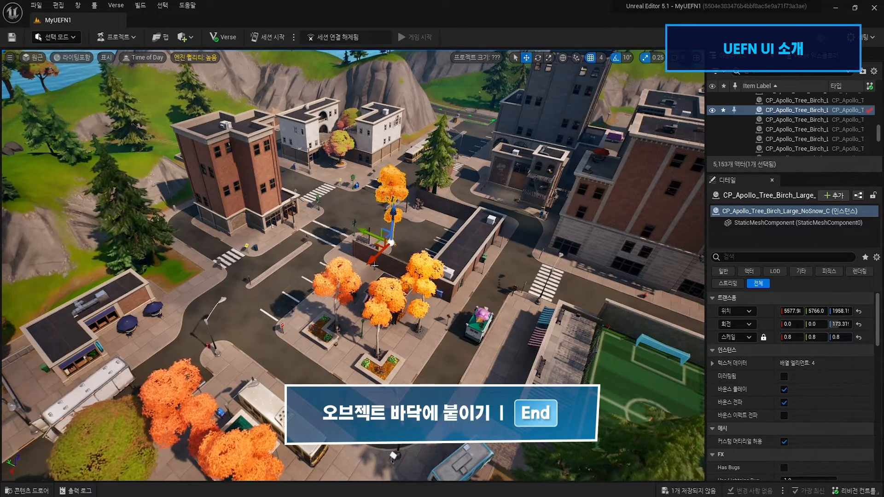
Delete the selected birch tree from the walled parking lot.
{"action": "right_click_drag", "start_coordinate": [323, 267], "coordinate": [321, 267]}
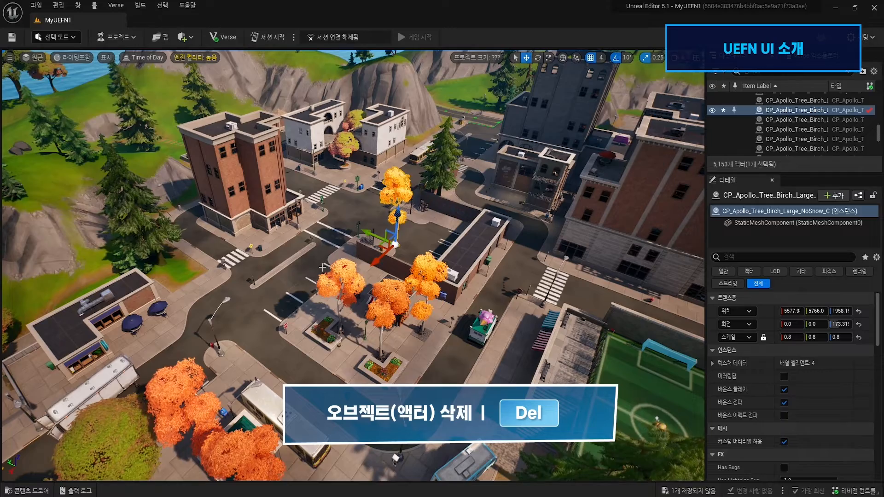
{"action": "key", "text": "Delete"}
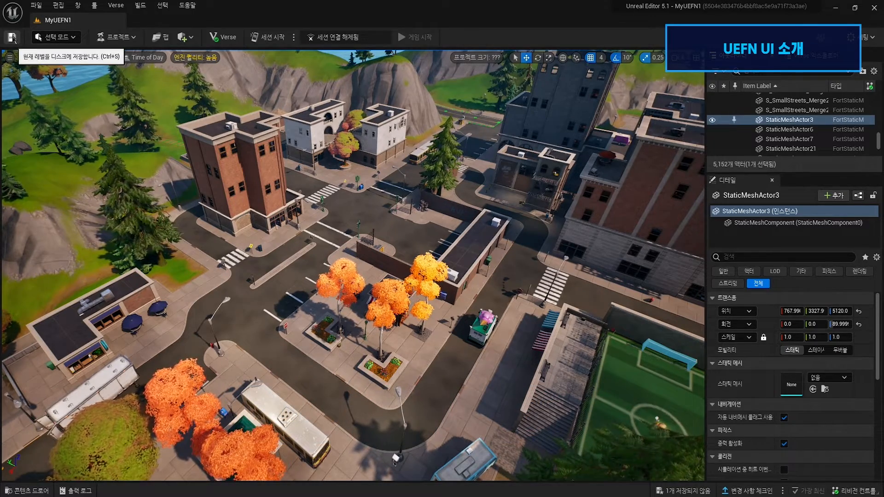
Look through the editor modes and project options, and view the Fab asset store before closing it.
{"action": "left_click", "coordinate": [67, 45]}
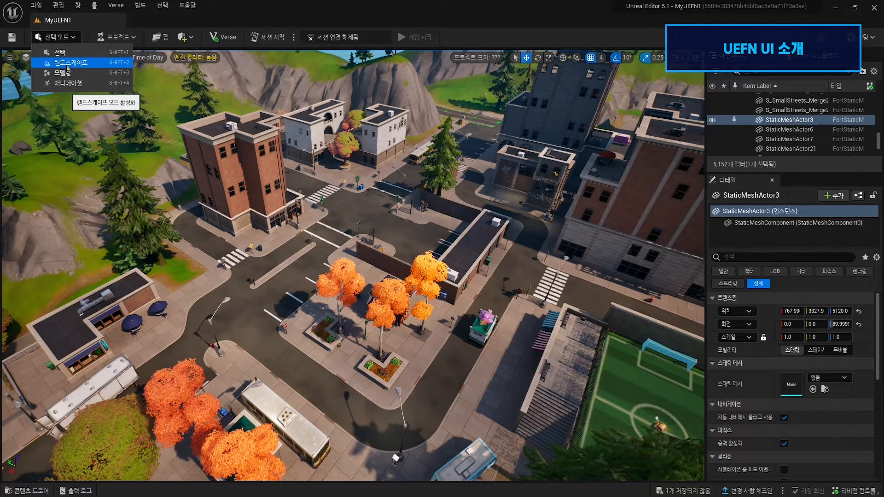
{"action": "left_click", "coordinate": [118, 37]}
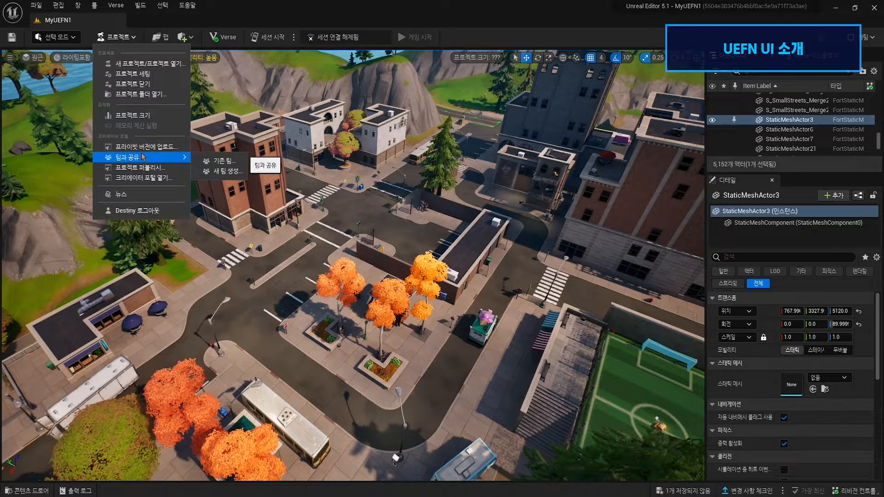
{"action": "left_click", "coordinate": [158, 40]}
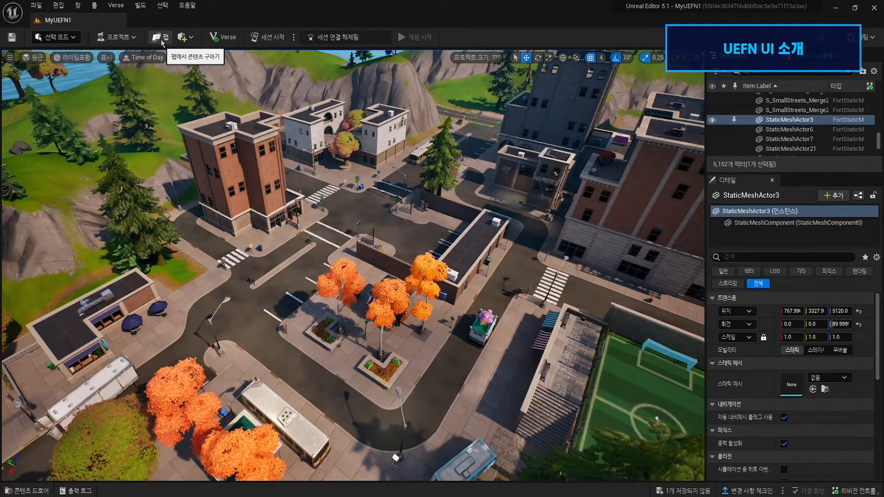
{"action": "left_click", "coordinate": [161, 42]}
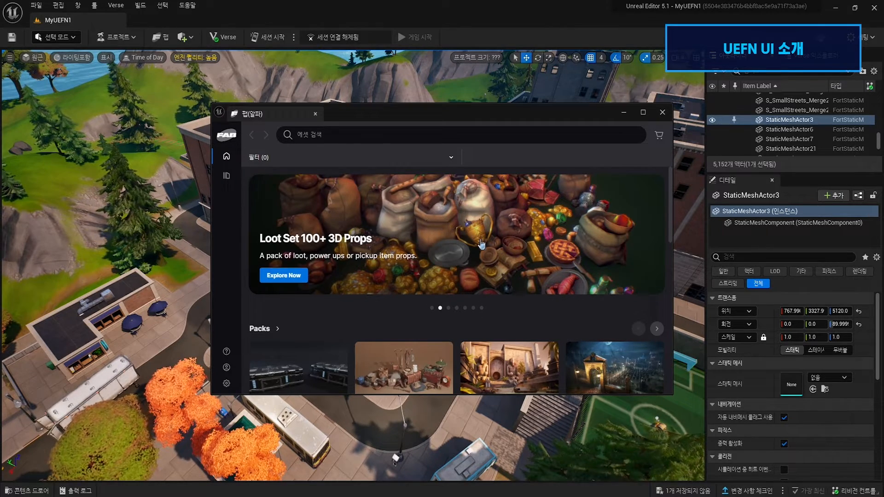
{"action": "left_click", "coordinate": [662, 113]}
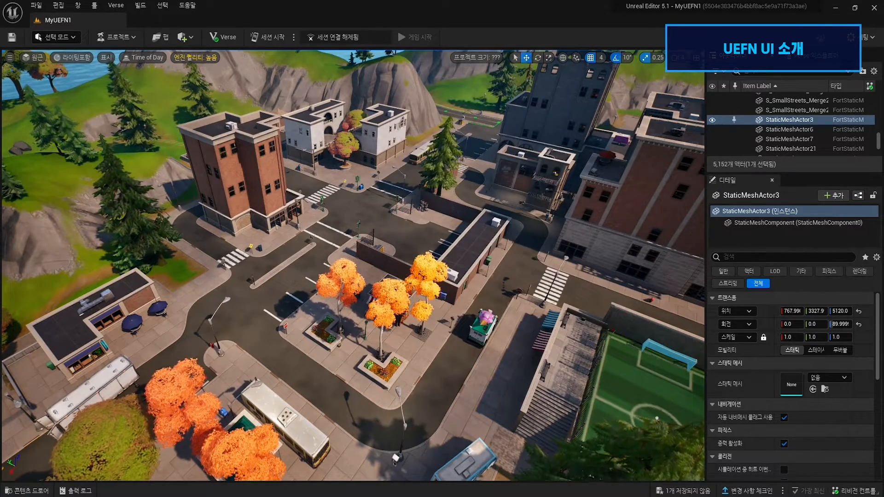
Place the free Featured Megascans Axe from Fab on the road near the brick corner building.
{"action": "right_click_drag", "start_coordinate": [414, 258], "coordinate": [377, 255]}
{"action": "key", "text": "w"}
{"action": "key", "text": "s"}
{"action": "key", "text": "w"}
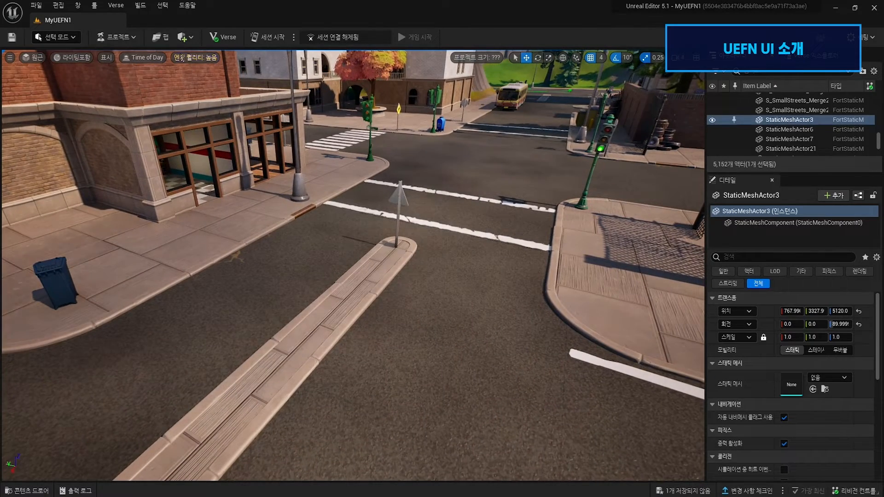
{"action": "left_click", "coordinate": [160, 37]}
{"action": "left_click_drag", "start_coordinate": [419, 115], "coordinate": [558, 73]}
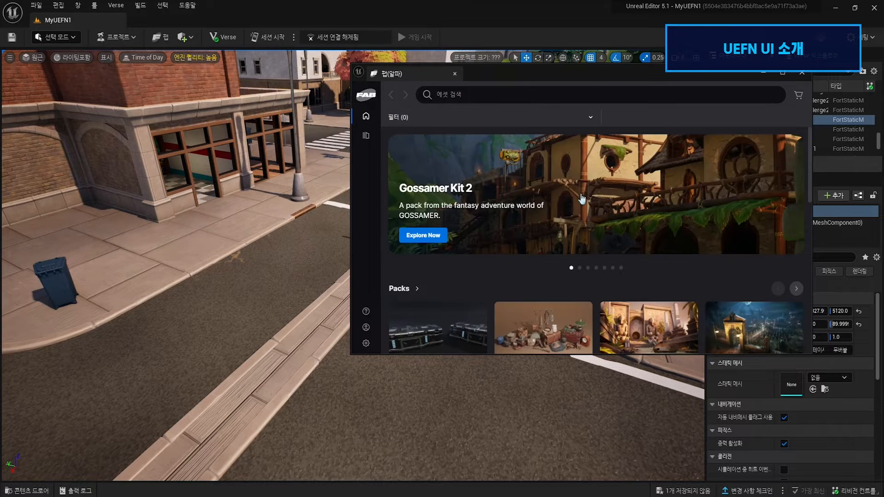
{"action": "scroll", "coordinate": [581, 196], "scroll_direction": "down", "scroll_amount": 5}
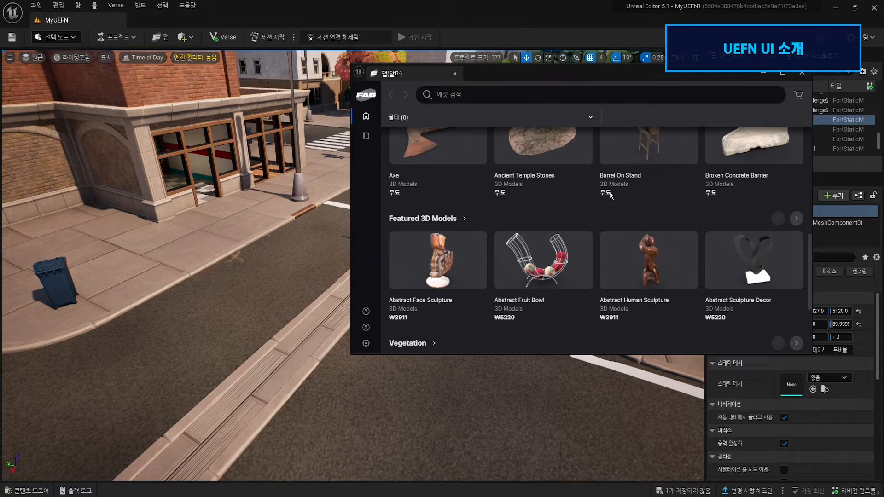
{"action": "scroll", "coordinate": [472, 260], "scroll_direction": "up", "scroll_amount": 3}
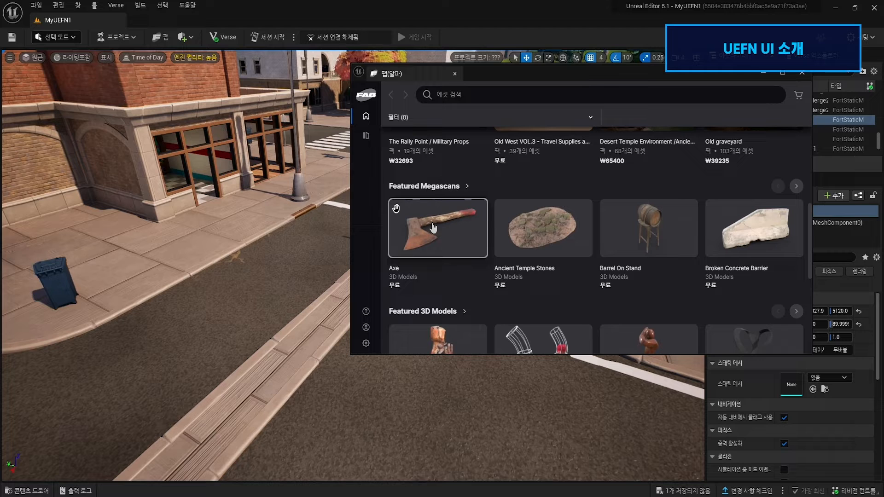
{"action": "left_click_drag", "start_coordinate": [433, 228], "coordinate": [285, 379]}
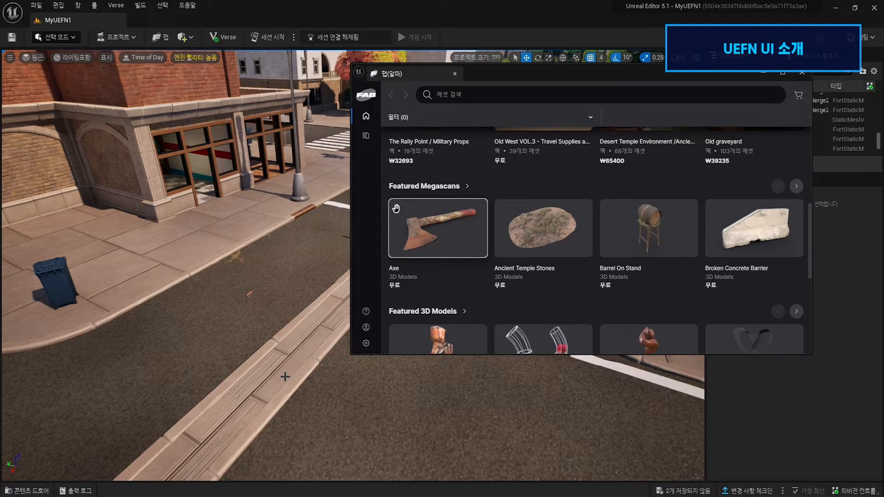
Inspect the placed axe up close from several angles with Fab closed, and delete it from the road.
{"action": "left_click", "coordinate": [250, 292]}
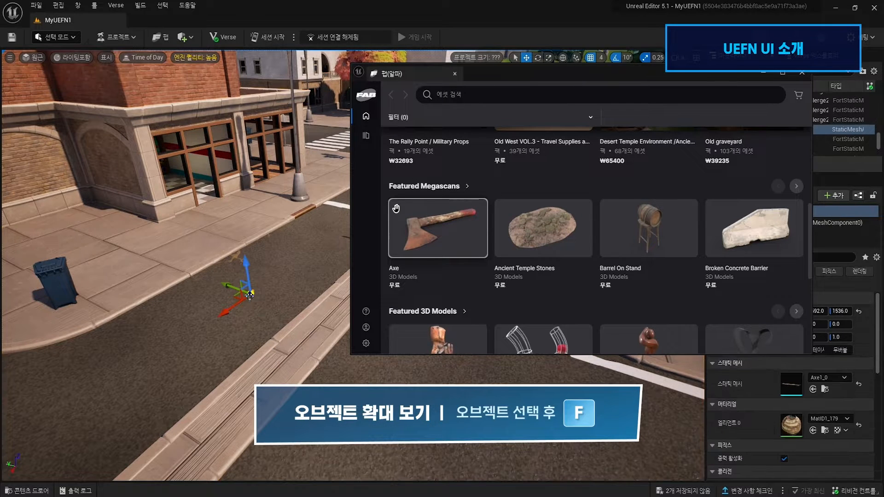
{"action": "key", "text": "f"}
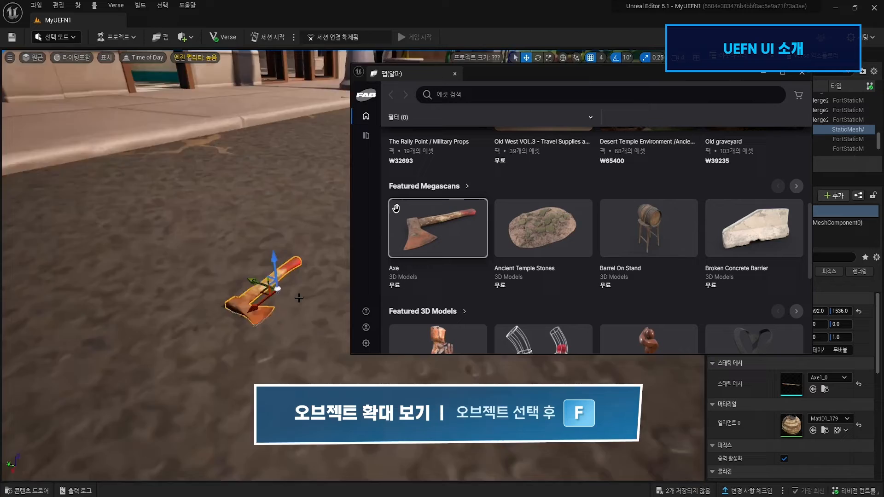
{"action": "left_click_drag", "start_coordinate": [299, 298], "coordinate": [396, 320], "text": "alt"}
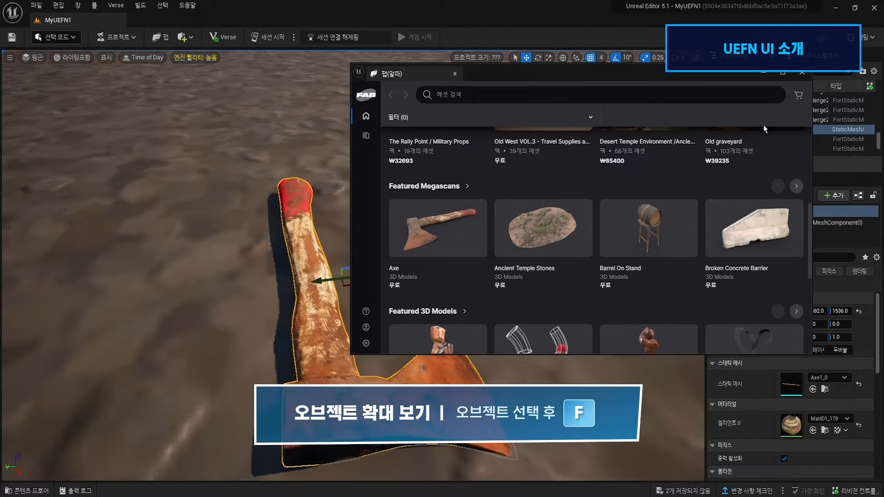
{"action": "left_click", "coordinate": [802, 73]}
{"action": "key", "text": "f"}
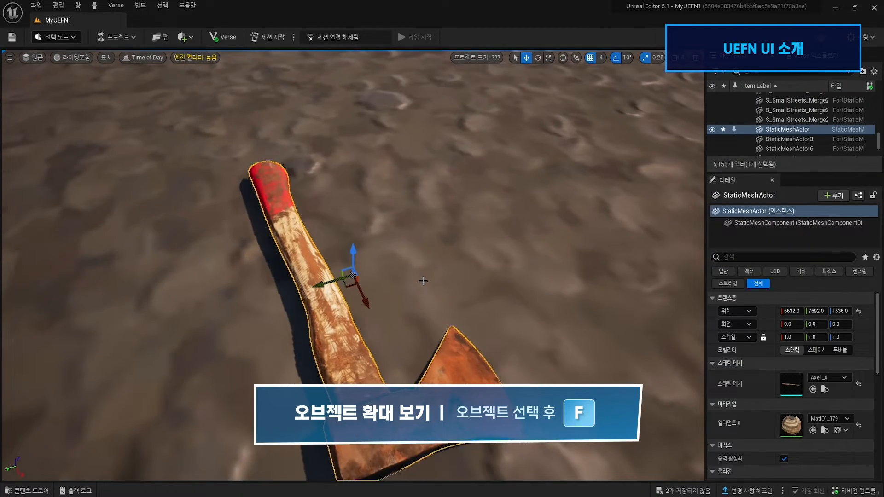
{"action": "scroll", "coordinate": [424, 281], "scroll_direction": "down", "scroll_amount": 2}
{"action": "left_click_drag", "start_coordinate": [423, 281], "coordinate": [334, 276], "text": "alt"}
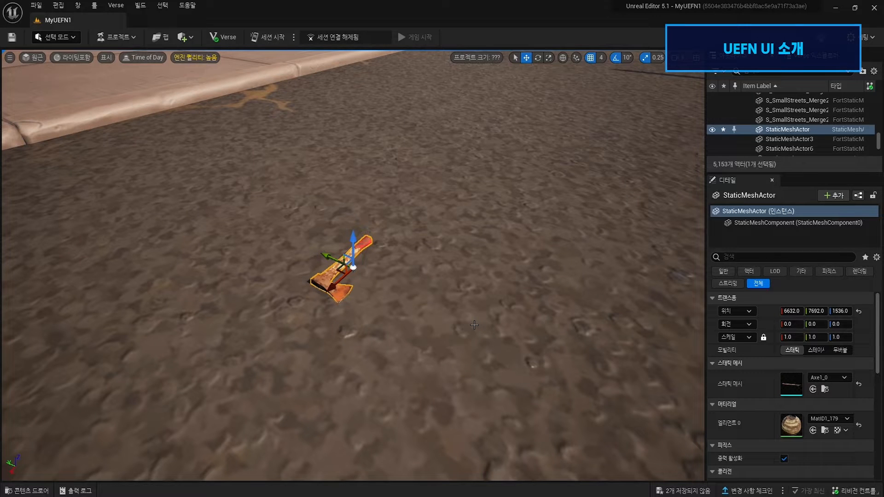
{"action": "key", "text": "Delete"}
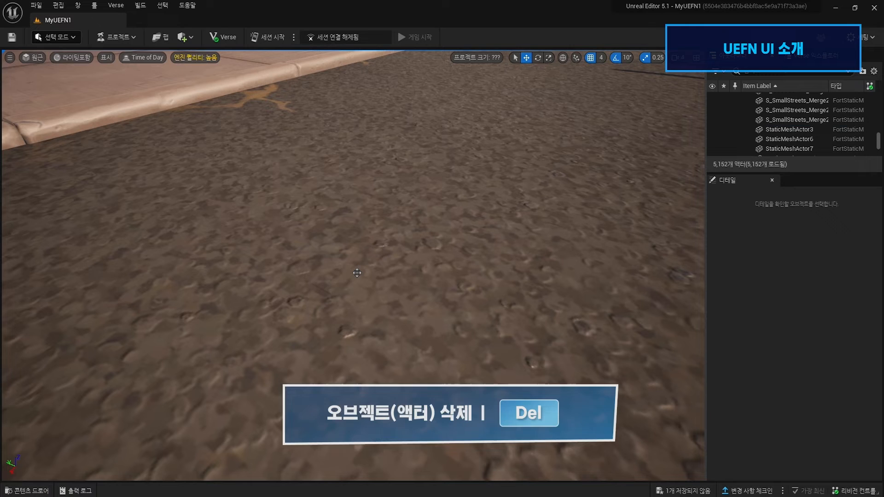
Look through the shape, light and basic categories of actors that can be placed in the level.
{"action": "left_click", "coordinate": [186, 38]}
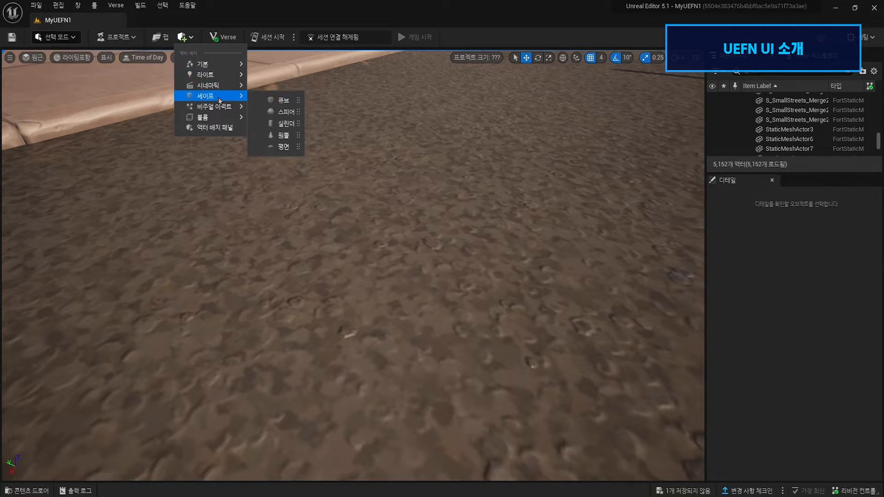
{"action": "mouse_move", "coordinate": [222, 80]}
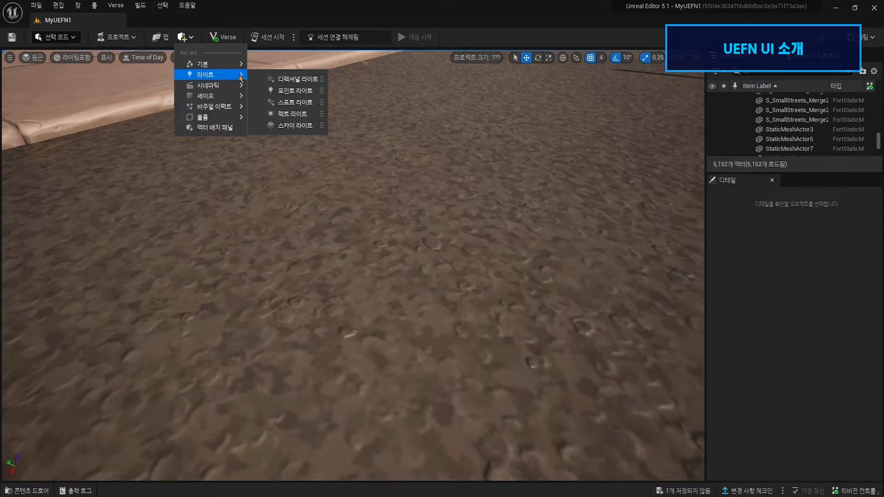
{"action": "mouse_move", "coordinate": [197, 69]}
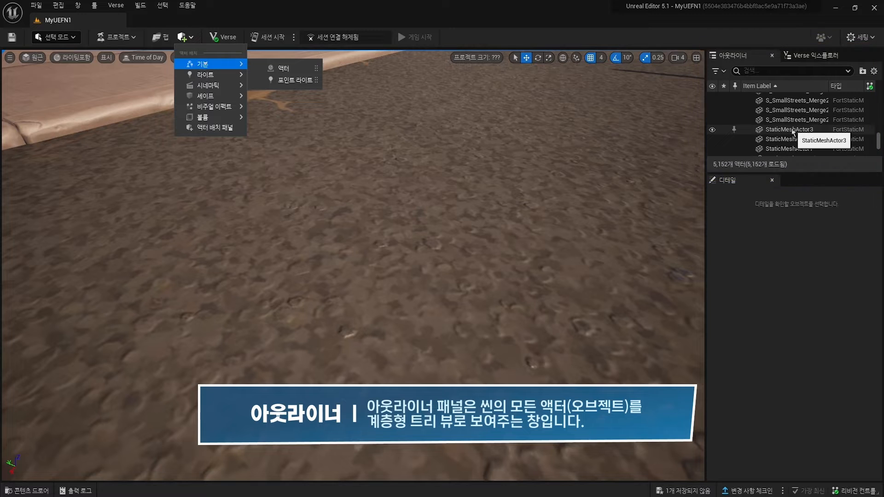
Select StaticMeshActor3 and S_SmallStreets_Merge2183 in turn from the actor list to view their details.
{"action": "left_click", "coordinate": [794, 70]}
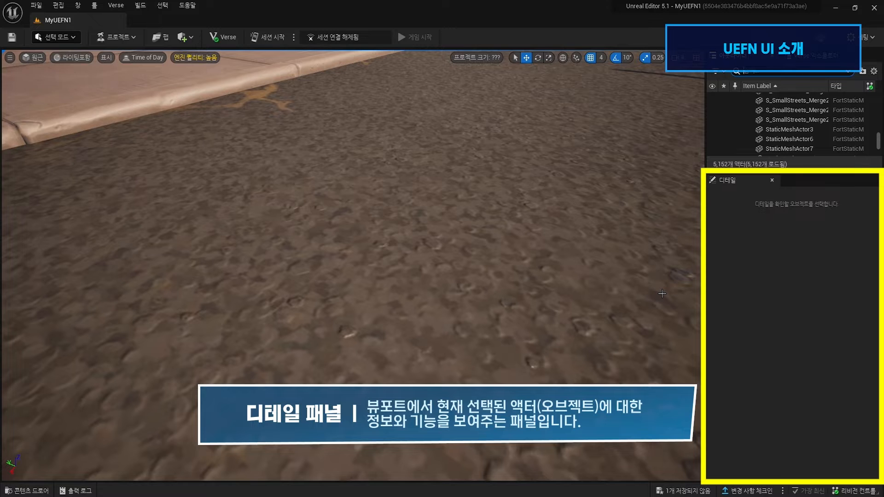
{"action": "left_click", "coordinate": [786, 129]}
{"action": "left_click", "coordinate": [788, 110]}
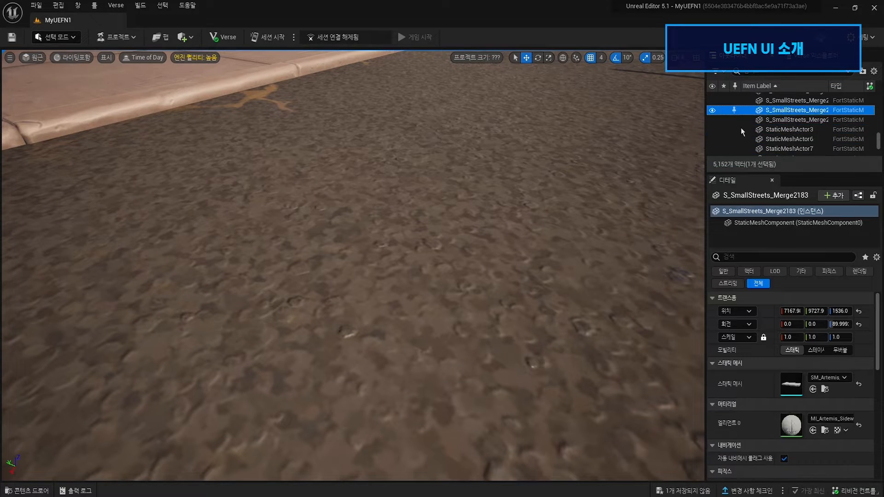
Select the street light, the sidewalk corner and other objects around the intersection in turn to compare their details.
{"action": "right_click_drag", "start_coordinate": [487, 205], "coordinate": [453, 151]}
{"action": "left_click", "coordinate": [367, 165]}
{"action": "right_click_drag", "start_coordinate": [367, 165], "coordinate": [359, 235]}
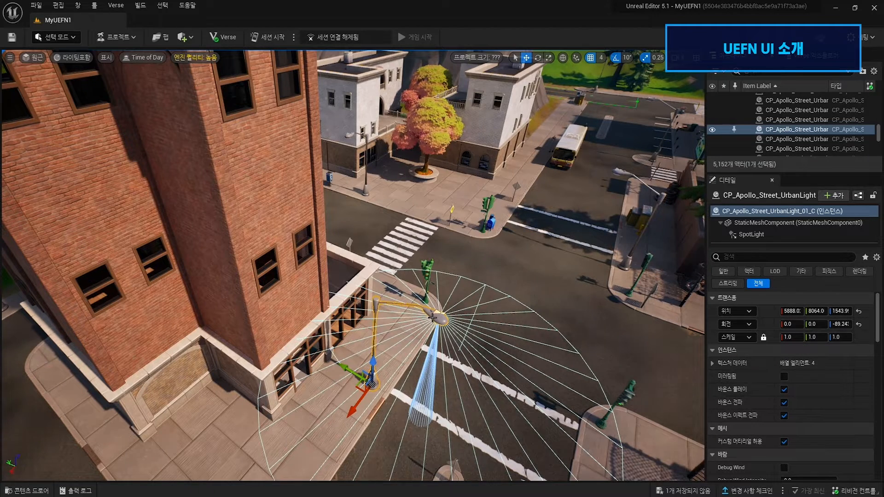
{"action": "left_click", "coordinate": [519, 249]}
{"action": "left_click", "coordinate": [474, 225]}
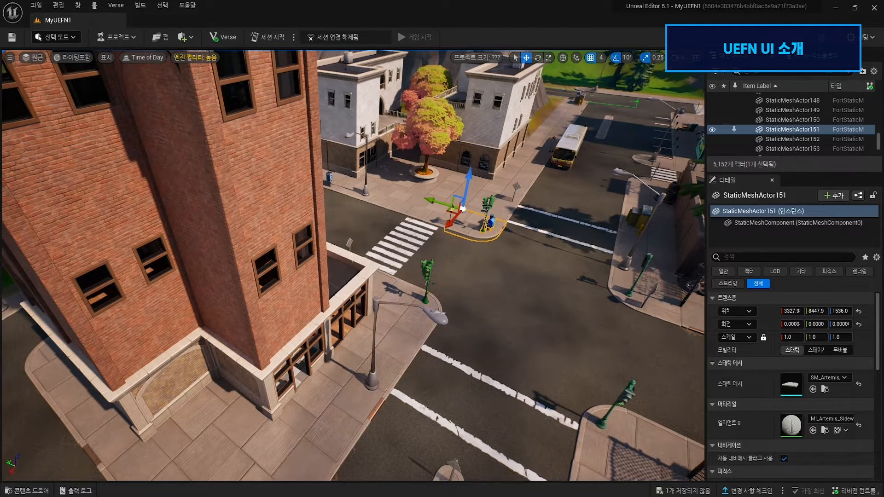
{"action": "left_click", "coordinate": [494, 205]}
{"action": "left_click", "coordinate": [479, 407]}
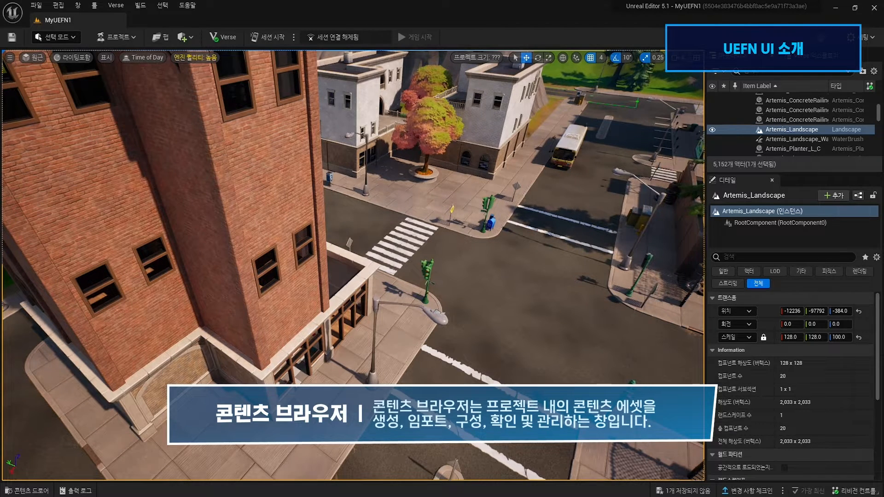
Show and hide the MyUEFN1 content drawer, and dock the content browser in the editor layout.
{"action": "key", "text": "ctrl+space"}
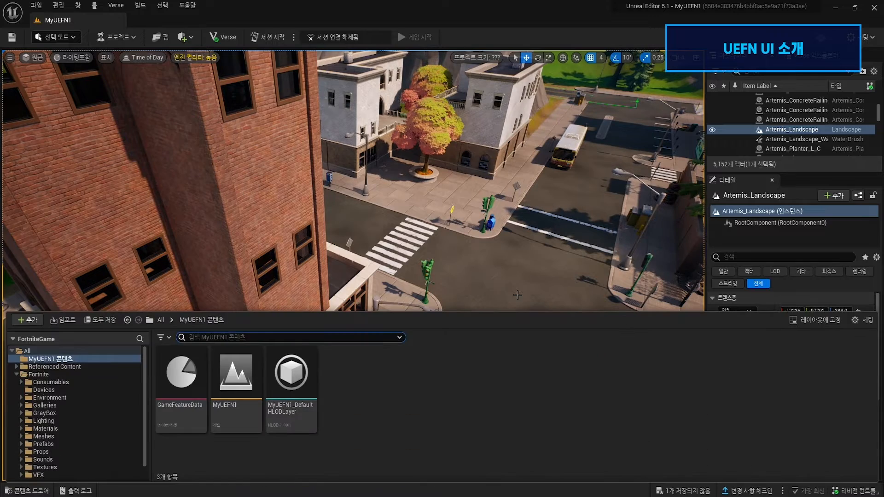
{"action": "key", "text": "ctrl+space"}
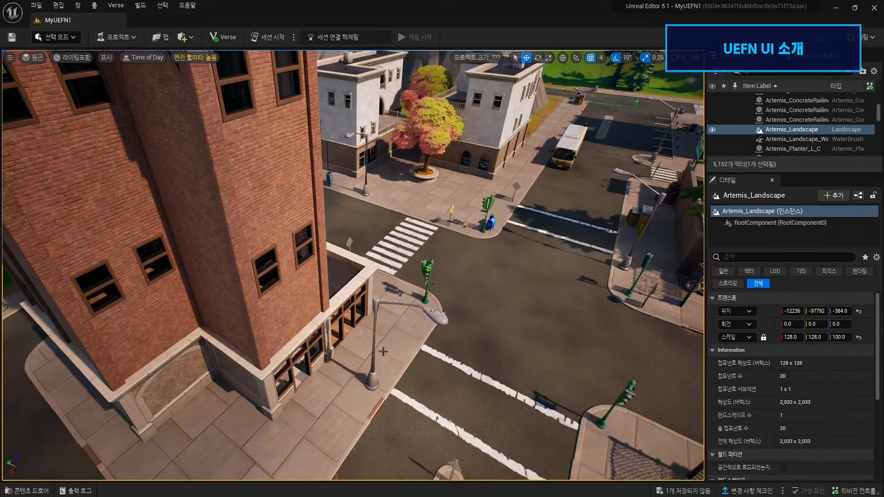
{"action": "left_click", "coordinate": [37, 491]}
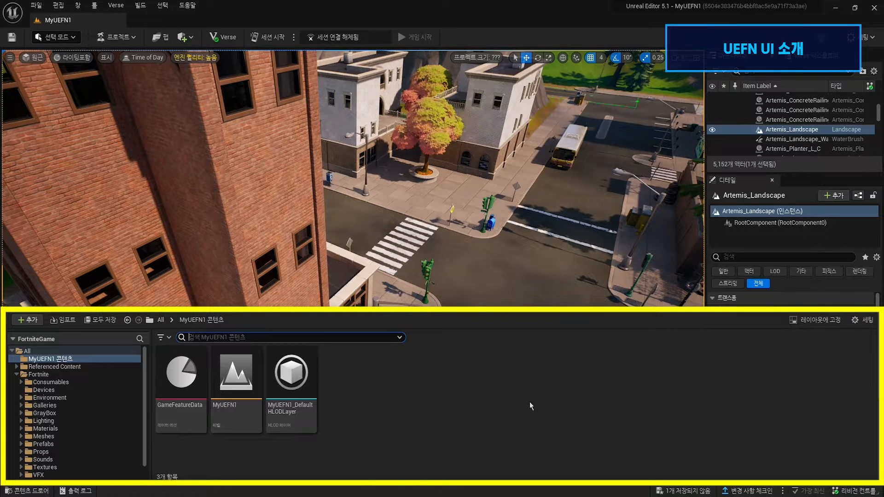
{"action": "left_click", "coordinate": [26, 491]}
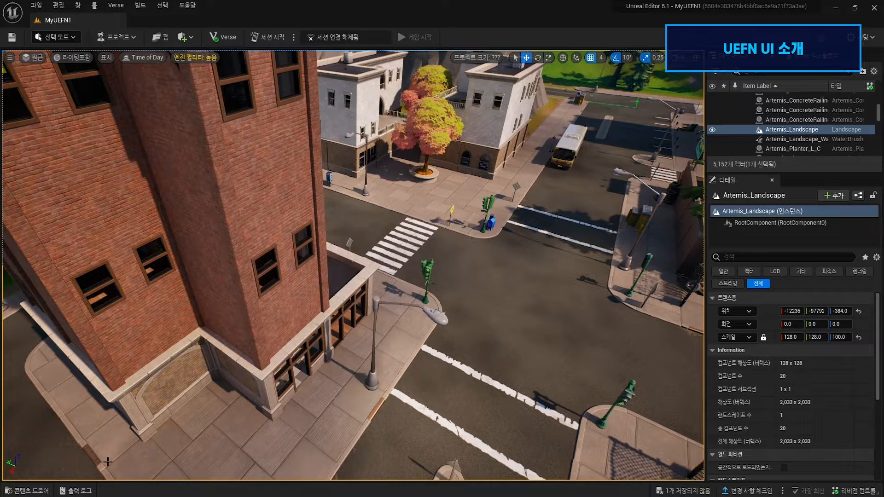
{"action": "left_click", "coordinate": [41, 492]}
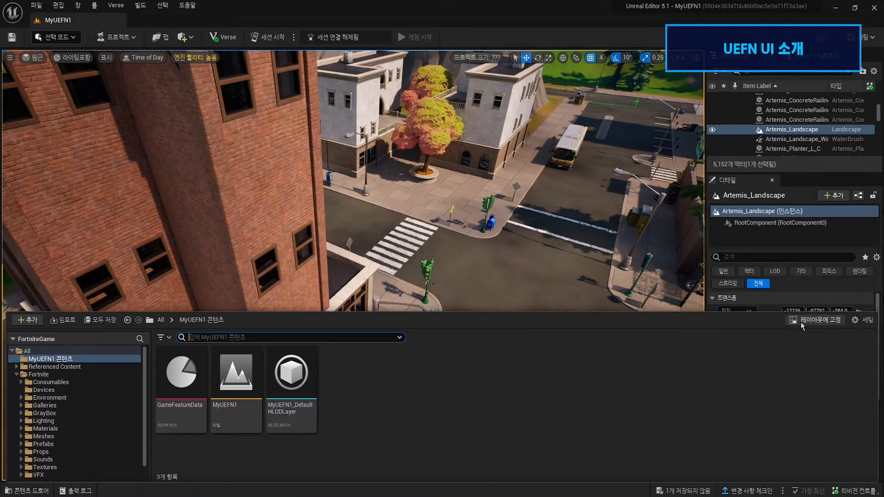
{"action": "left_click", "coordinate": [805, 321]}
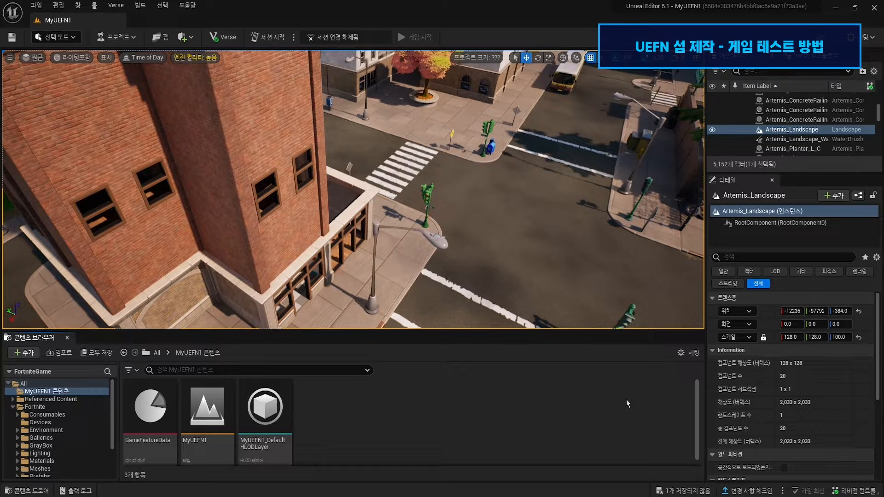
Start a session to playtest the island, saving the changed birch tree content, and run the character through the town.
{"action": "left_click", "coordinate": [271, 39]}
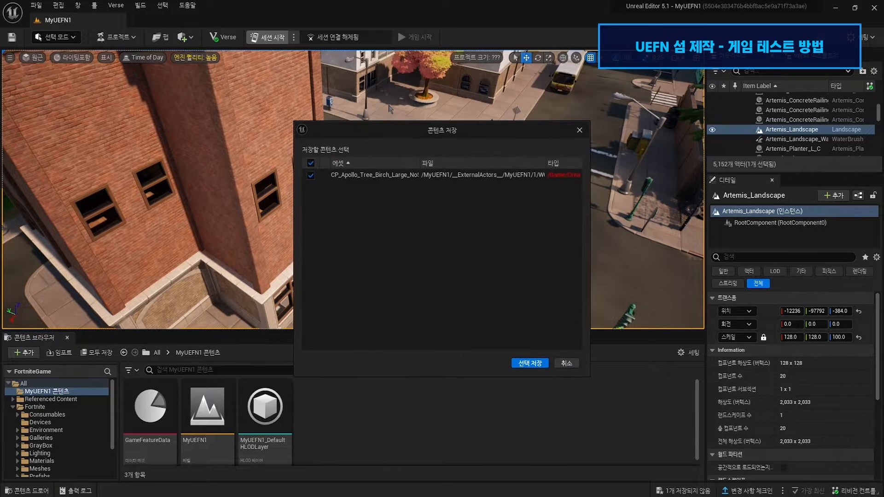
{"action": "left_click", "coordinate": [530, 364]}
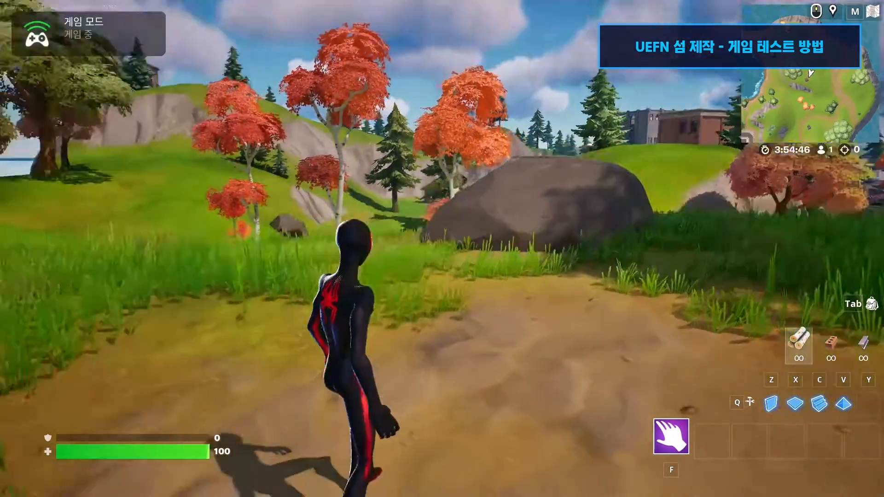
{"action": "key", "text": "w"}
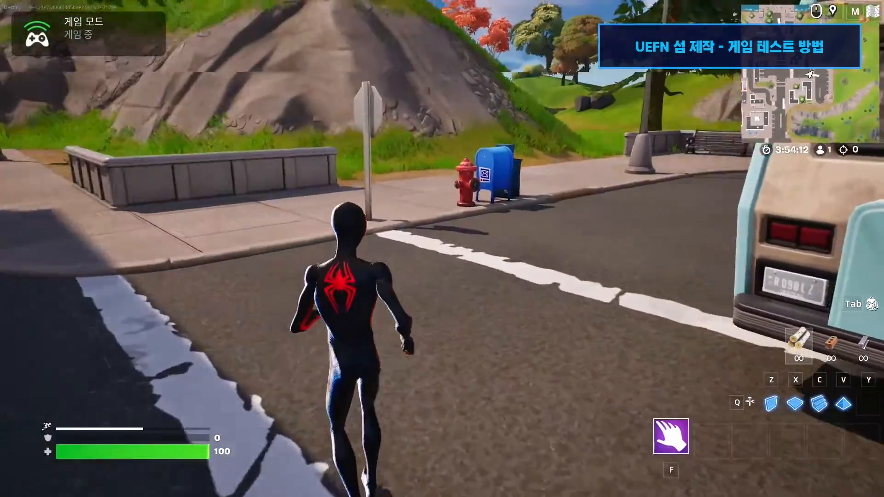
Run the character around the camper van in the town street and end the test game.
{"action": "key", "text": "w"}
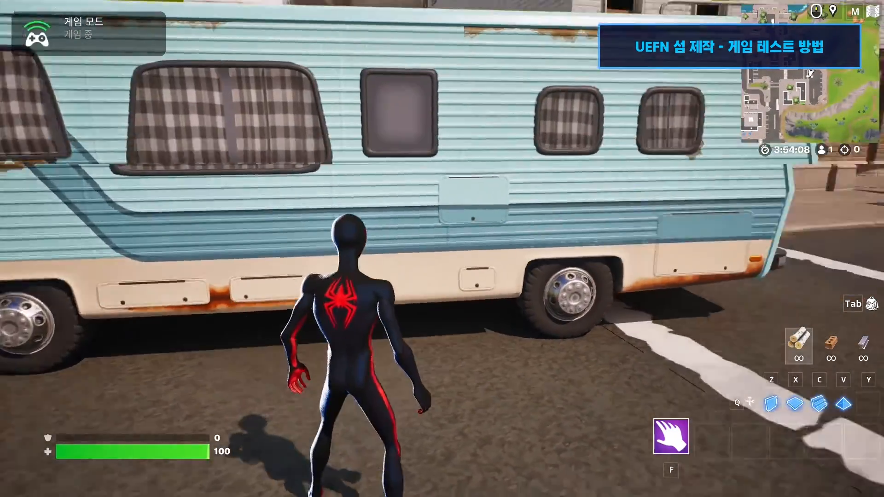
{"action": "key", "text": "w"}
{"action": "key", "text": "w"}
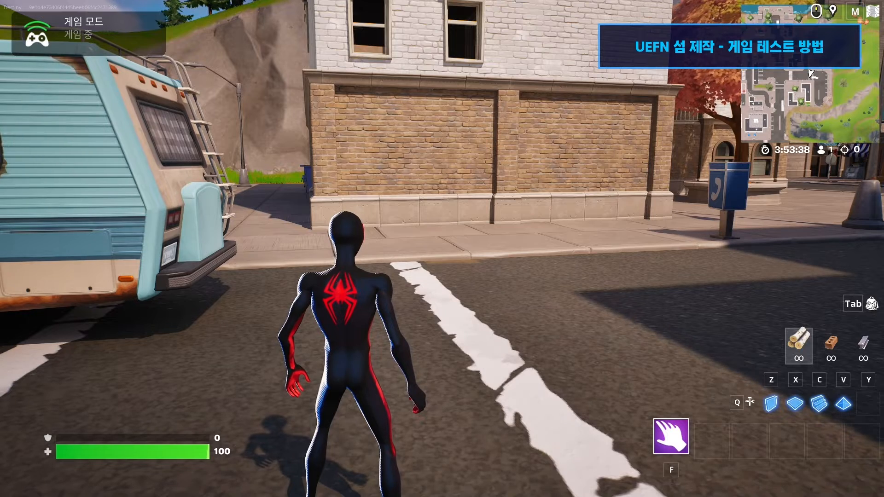
{"action": "key", "text": "Escape"}
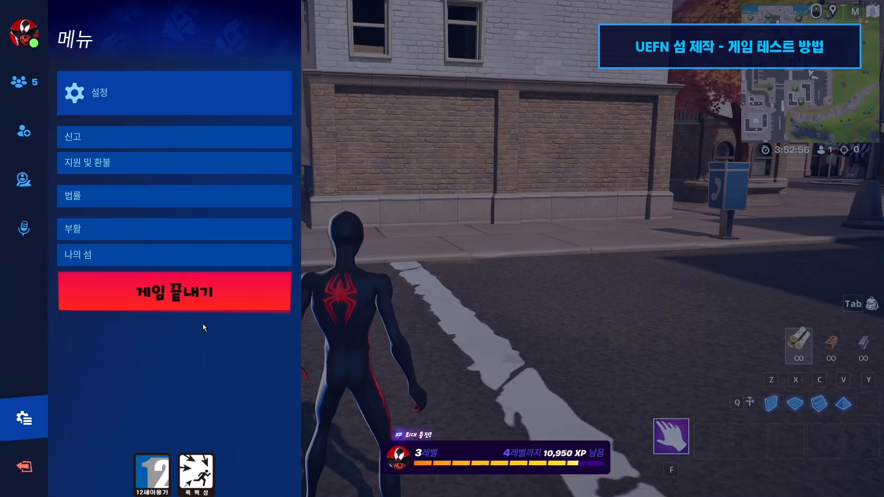
{"action": "left_click", "coordinate": [205, 296]}
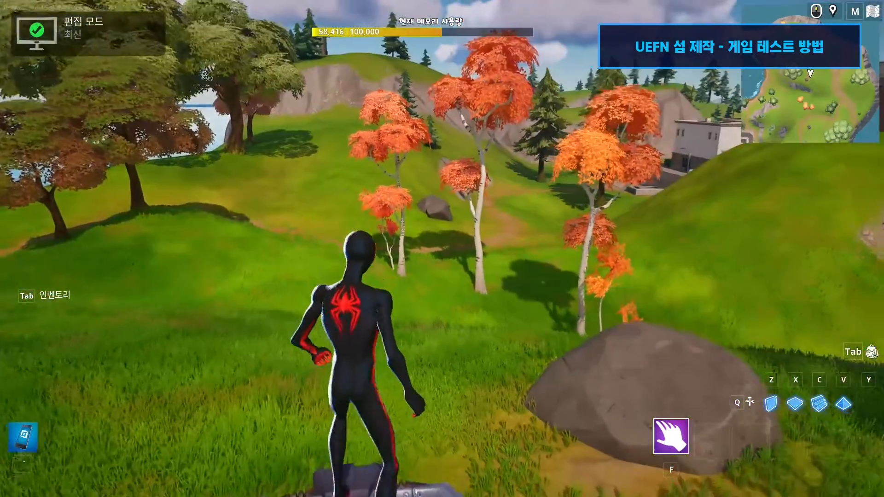
Walk the character across the grassy hill among the birch trees in edit mode.
{"action": "key", "text": "w"}
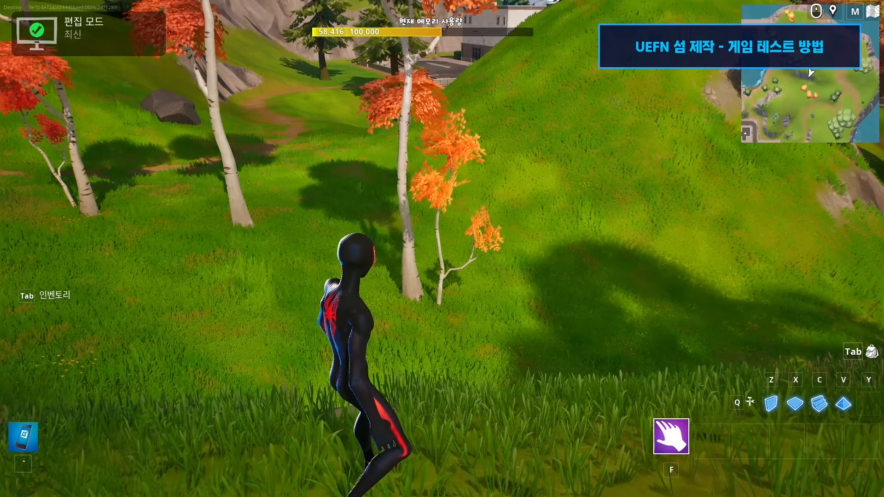
{"action": "key", "text": "w"}
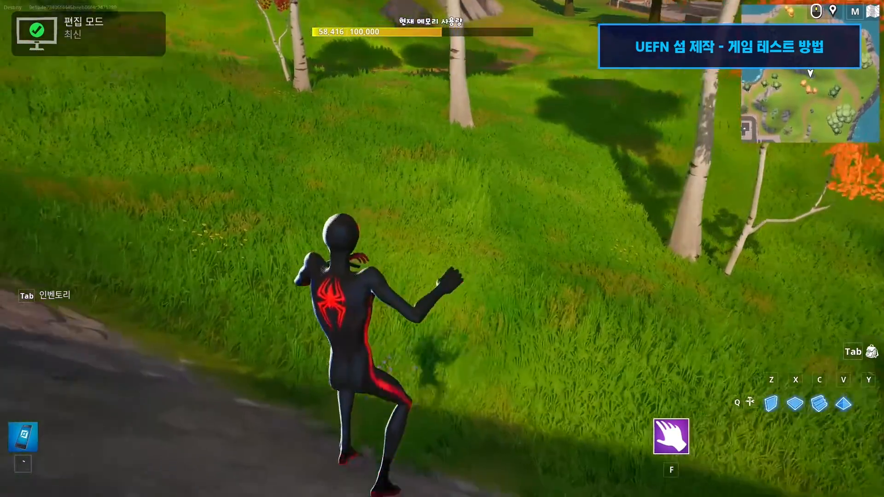
{"action": "key", "text": "w"}
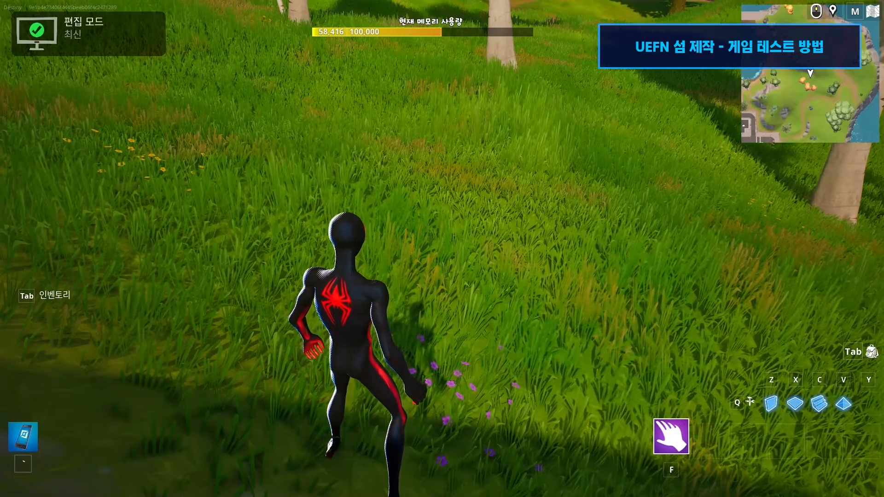
{"action": "key", "text": "w"}
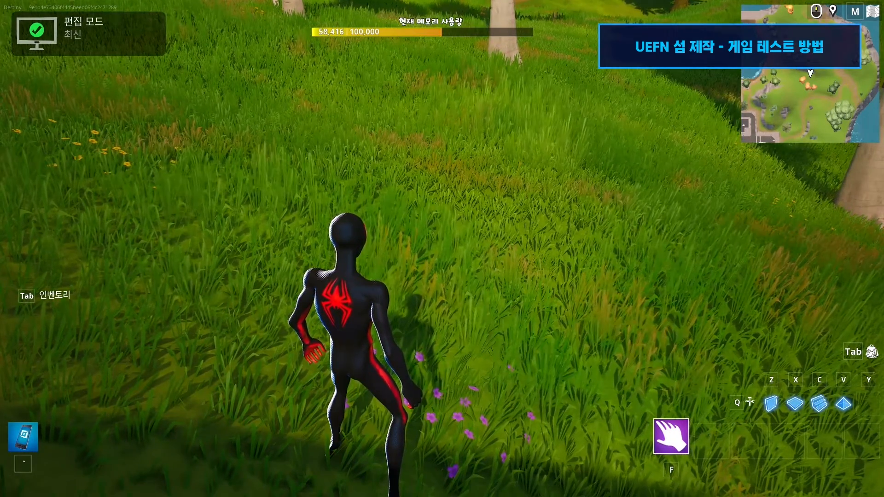
{"action": "key", "text": "Escape"}
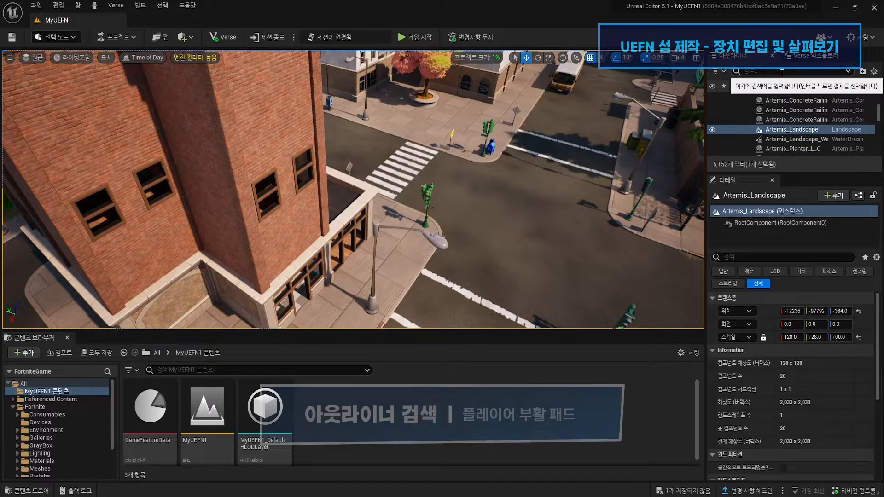
Search the outliner for "부활", select the player spawn pad (플레이어 부활 패드) and focus the viewport on it.
{"action": "type", "text": "부회"}
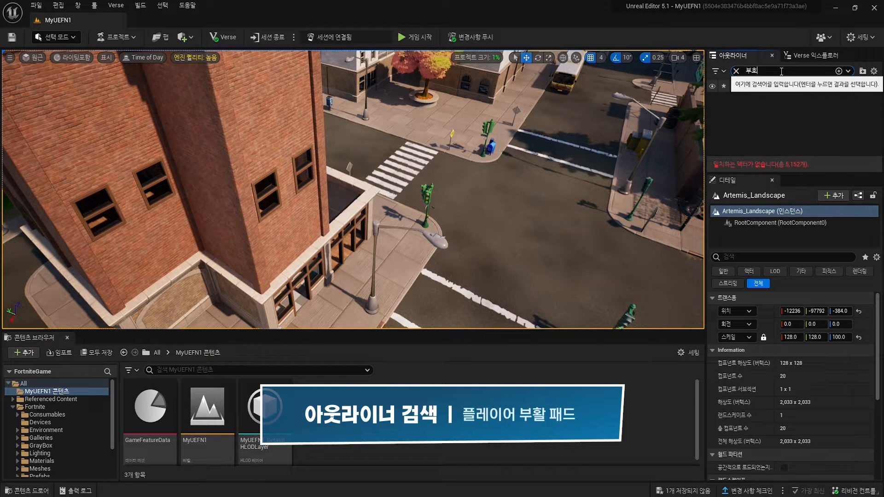
{"action": "type", "text": "ㅏㄹ"}
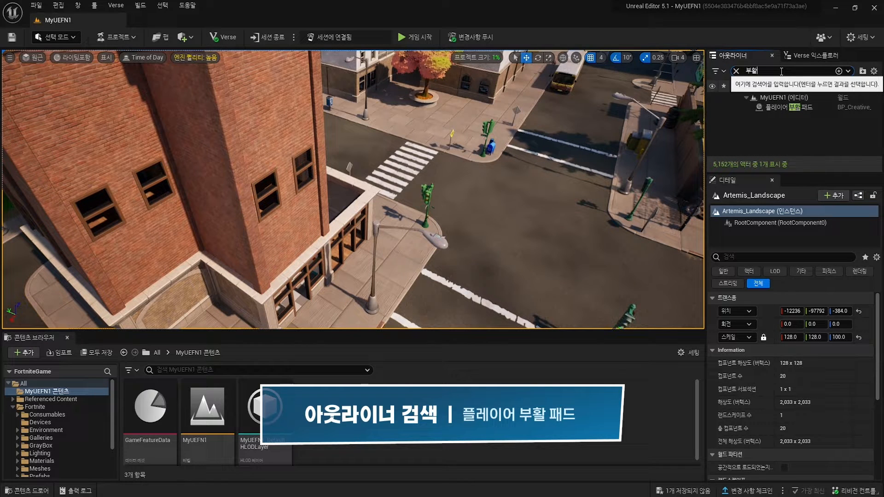
{"action": "left_click", "coordinate": [789, 109]}
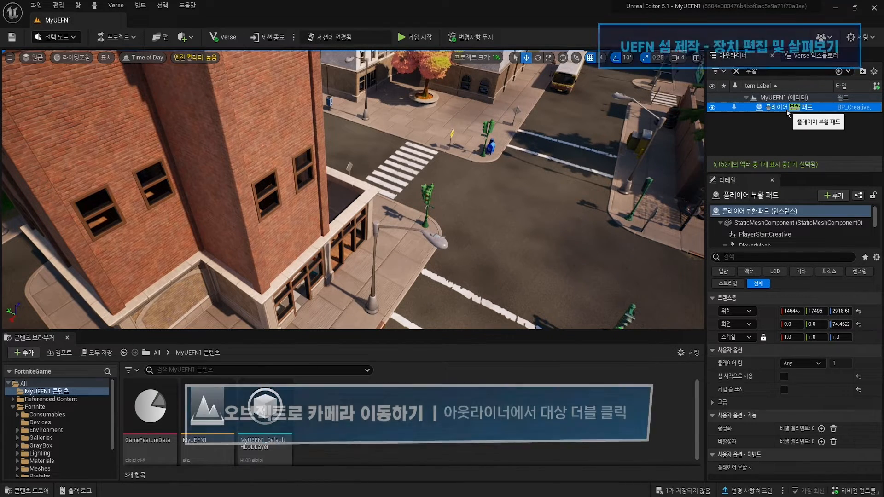
{"action": "double_click", "coordinate": [788, 110]}
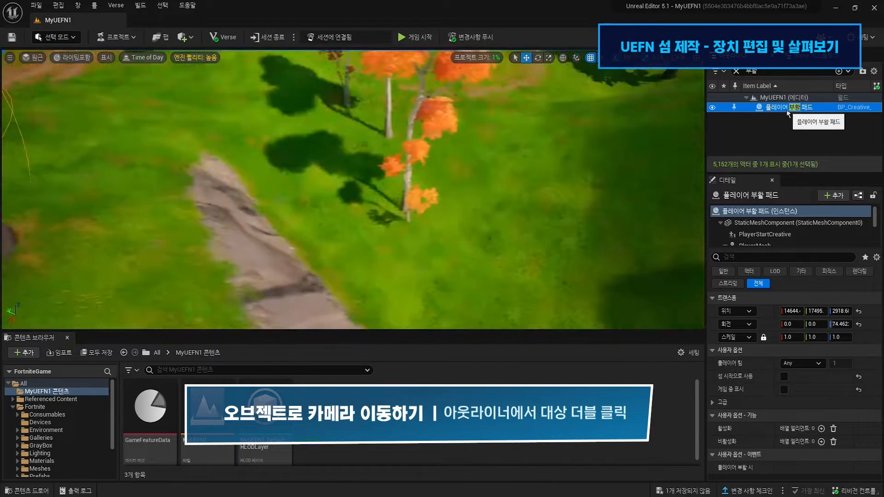
{"action": "right_click_drag", "start_coordinate": [425, 242], "coordinate": [412, 204]}
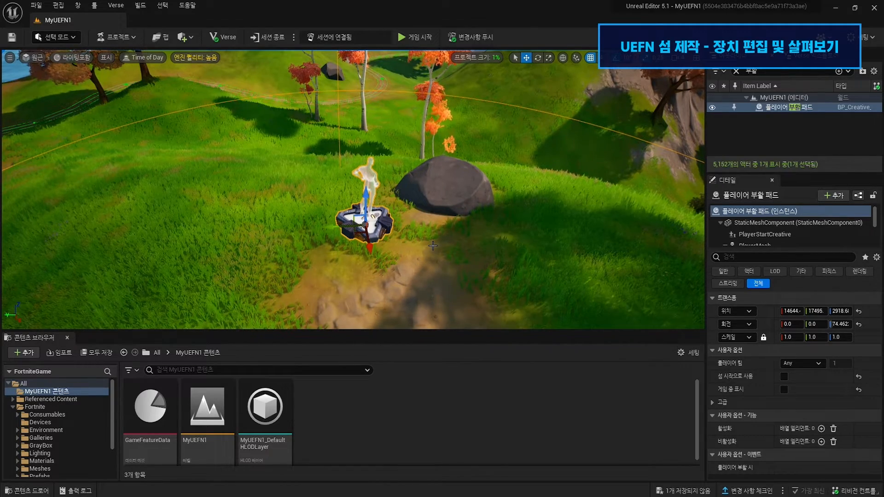
Select the blue camper van (Car_RV_C) parked in the town, clear the outliner search and copy the van's location value.
{"action": "right_click_drag", "start_coordinate": [433, 246], "coordinate": [449, 129]}
{"action": "key", "text": "w"}
{"action": "key", "text": "w"}
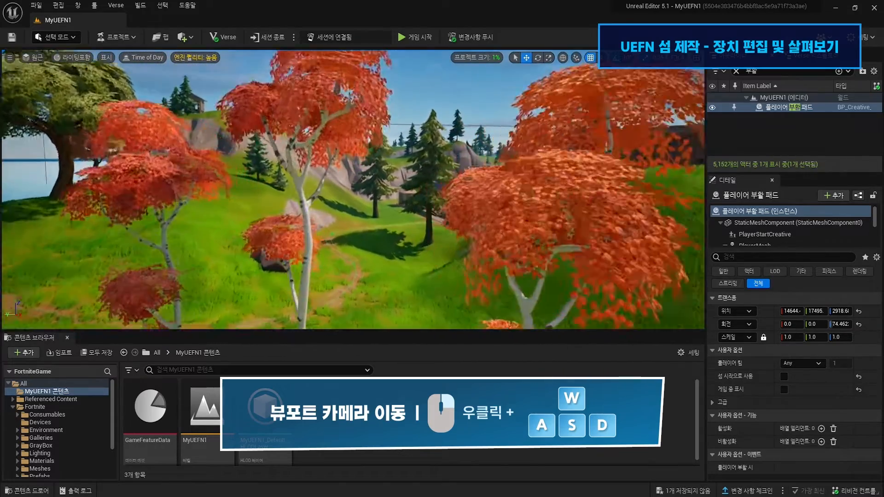
{"action": "key", "text": "w"}
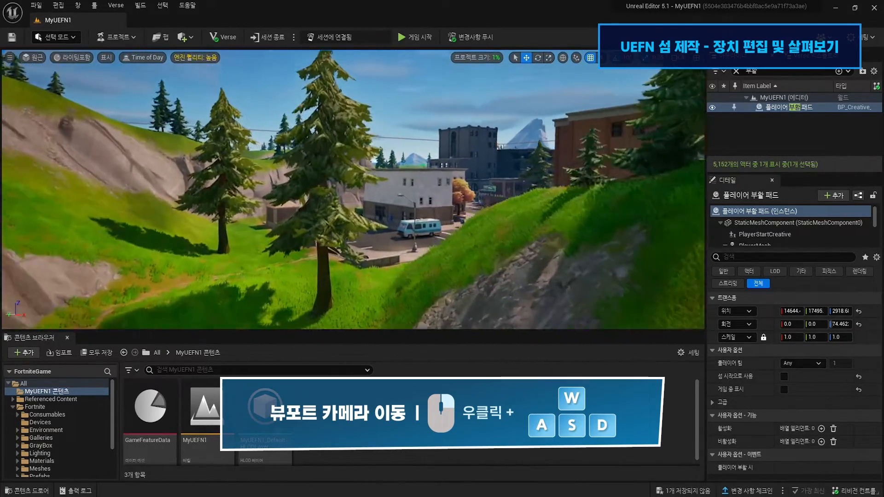
{"action": "key", "text": "w"}
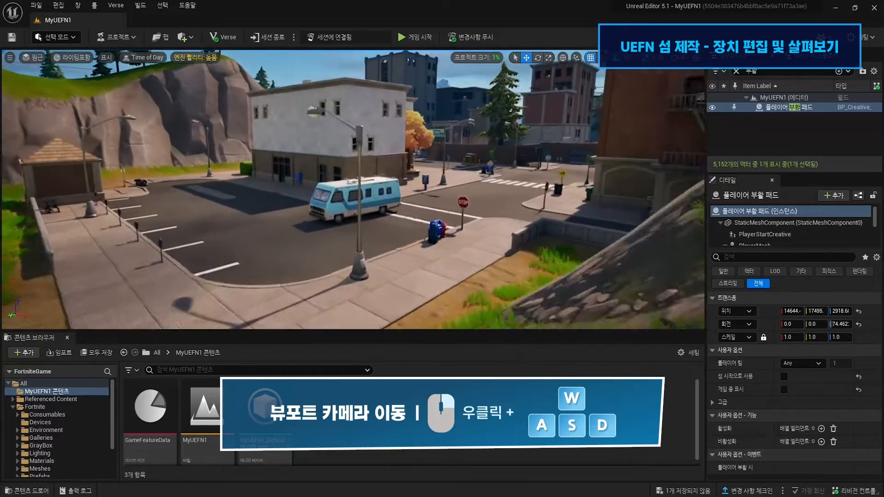
{"action": "key", "text": "s"}
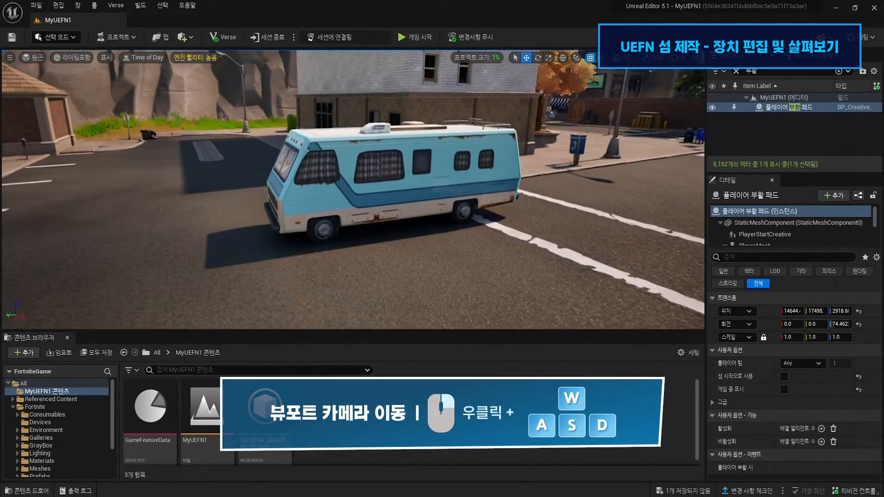
{"action": "key", "text": "w"}
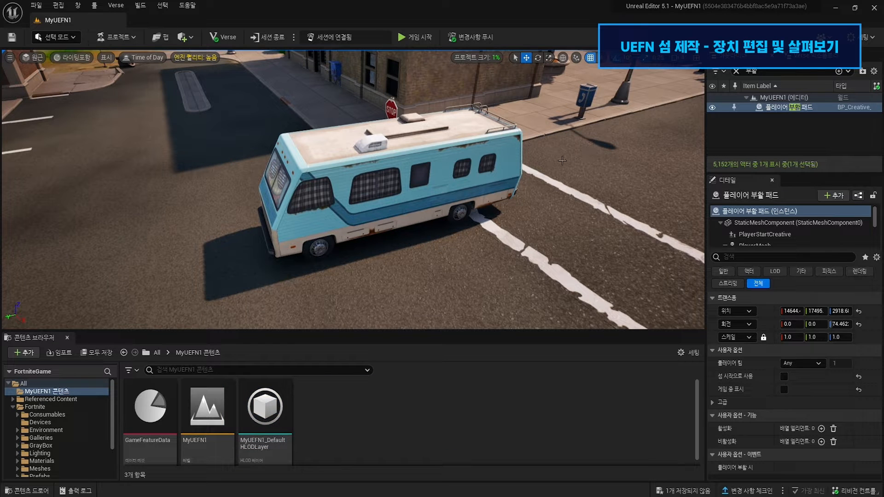
{"action": "left_click", "coordinate": [460, 160]}
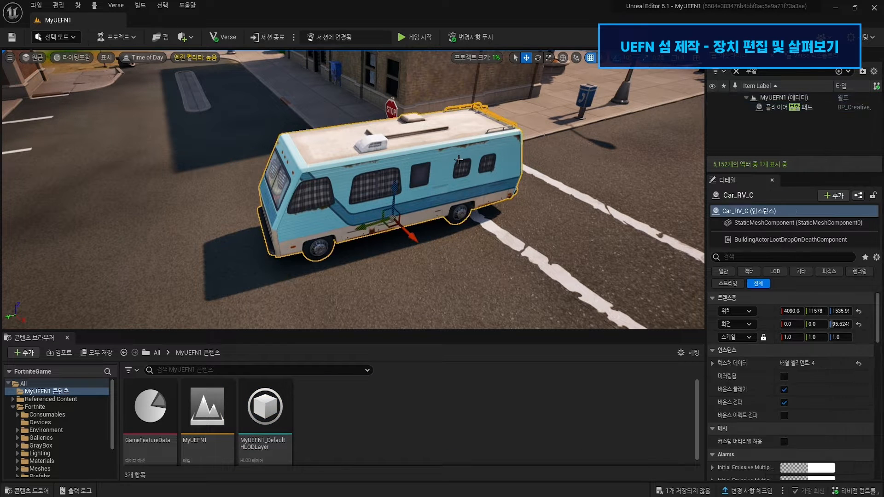
{"action": "left_click", "coordinate": [737, 72]}
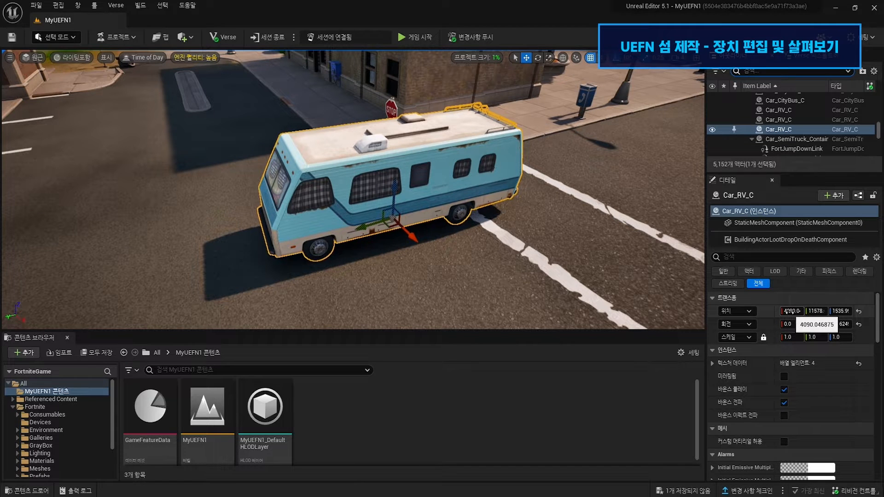
{"action": "right_click", "coordinate": [767, 317]}
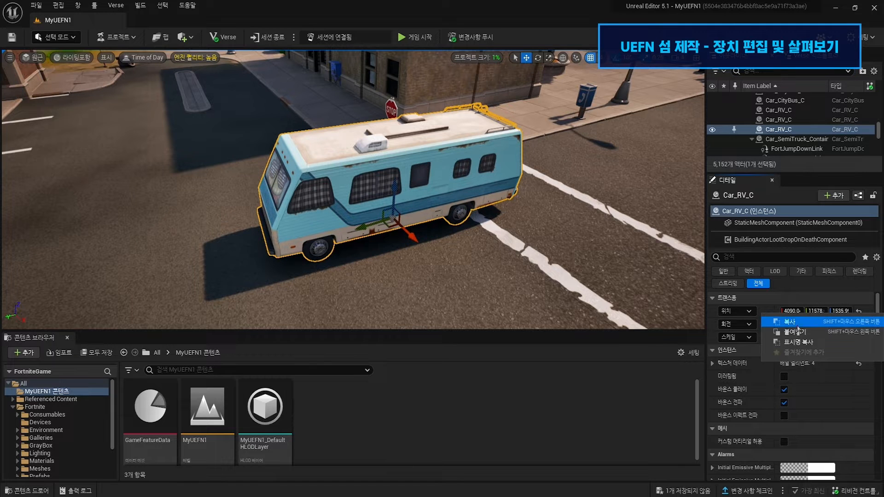
{"action": "left_click", "coordinate": [801, 326]}
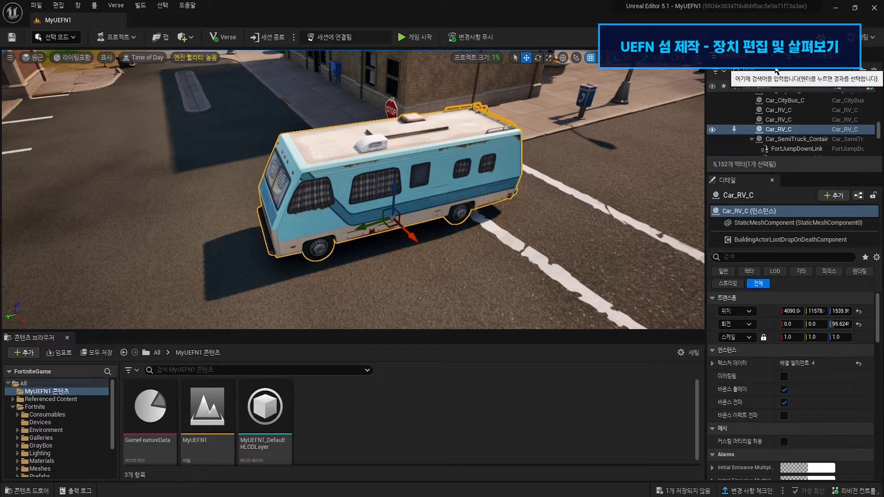
Find the player spawn pad with the outliner search "부활" and paste the copied location onto it.
{"action": "type", "text": "부활"}
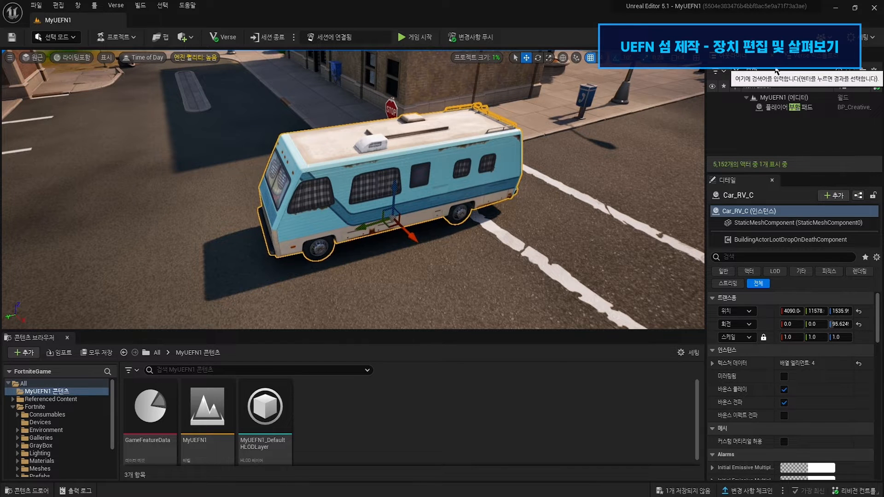
{"action": "left_click", "coordinate": [778, 108]}
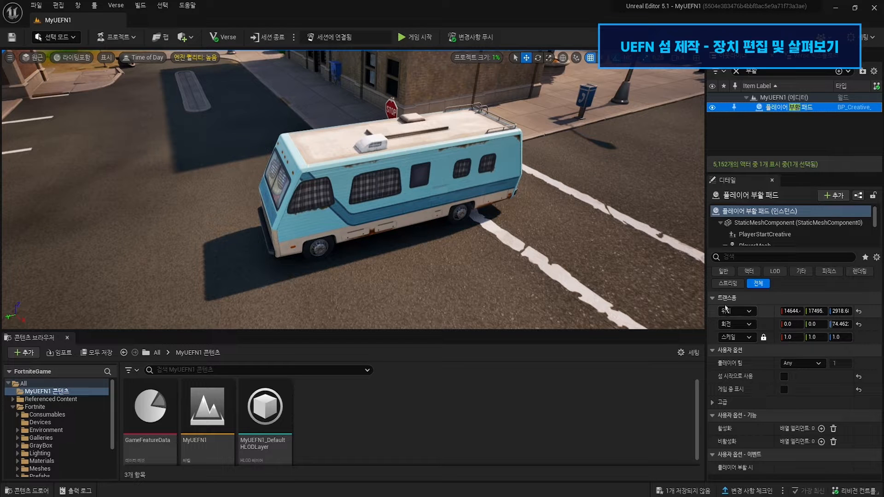
{"action": "right_click", "coordinate": [768, 315]}
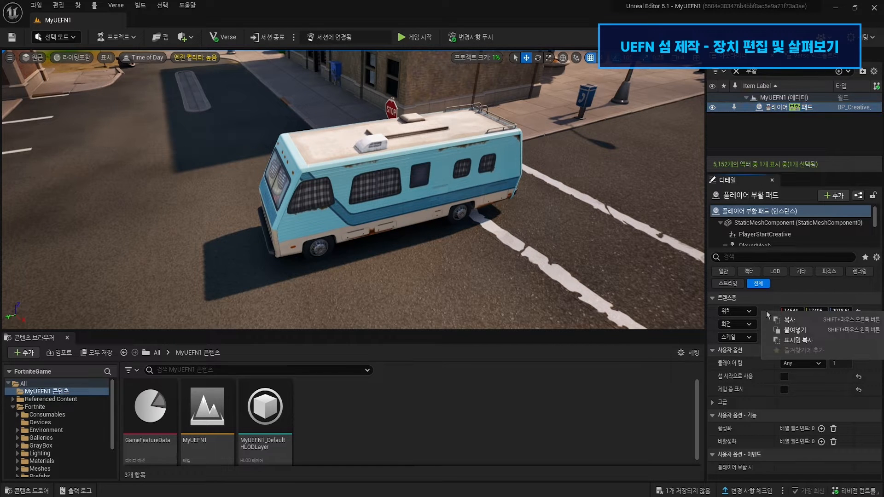
{"action": "left_click", "coordinate": [793, 331]}
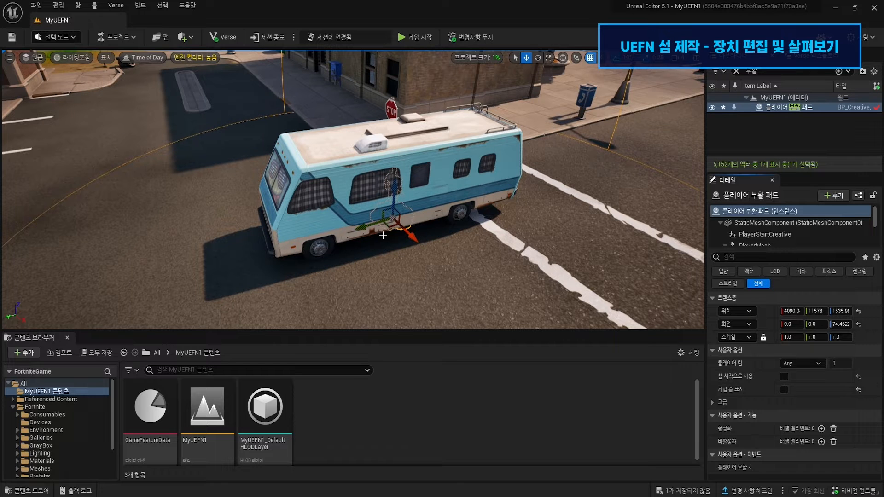
Move the player spawn pad out from under the camper van onto the open road, at about X 4486, Y 12178.
{"action": "left_click_drag", "start_coordinate": [415, 238], "coordinate": [504, 263]}
{"action": "mouse_move", "coordinate": [434, 242]}
{"action": "right_mouse_down"}
{"action": "mouse_move", "coordinate": [422, 232]}
{"action": "mouse_move", "coordinate": [440, 249]}
{"action": "mouse_move", "coordinate": [434, 241]}
{"action": "right_mouse_up"}
{"action": "key", "text": "s"}
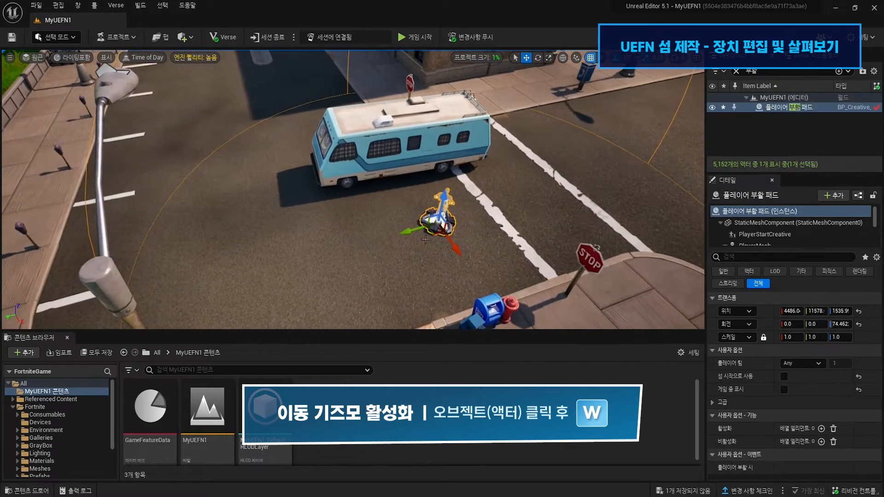
{"action": "left_click_drag", "start_coordinate": [411, 230], "coordinate": [265, 267]}
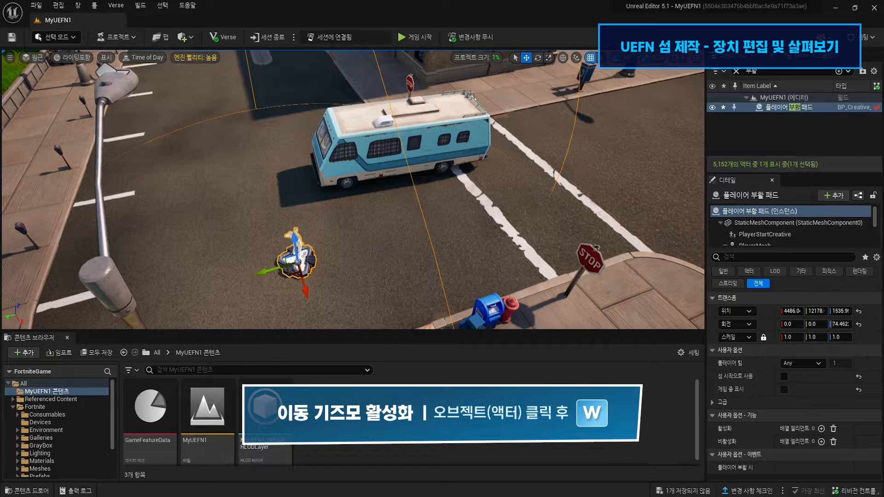
{"action": "right_click_drag", "start_coordinate": [329, 242], "coordinate": [336, 241]}
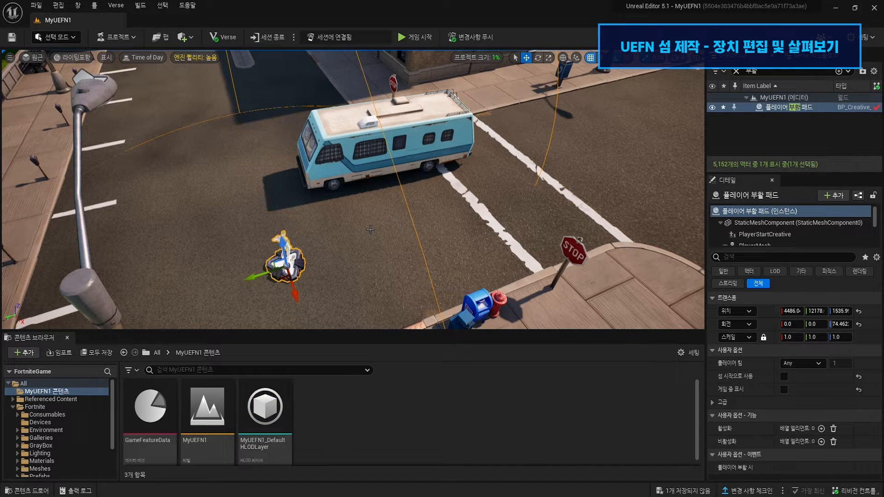
Start the game to test the new spawn location, climb onto the camper van and run toward the crosswalk.
{"action": "left_click", "coordinate": [418, 40]}
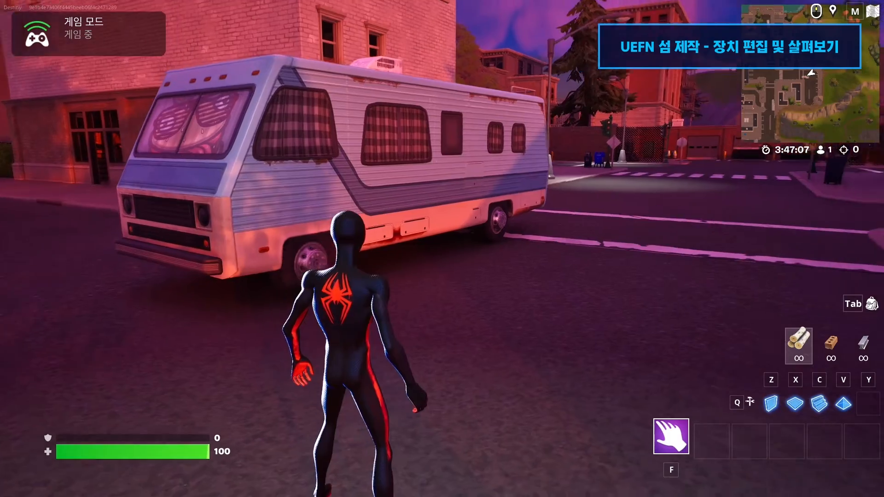
{"action": "key", "text": "w"}
{"action": "key", "text": "w"}
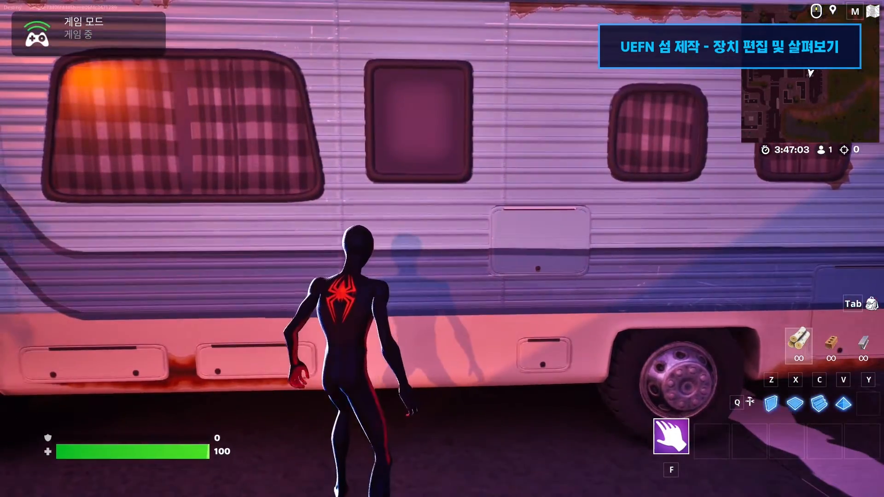
{"action": "key", "text": "space"}
{"action": "key", "text": "space"}
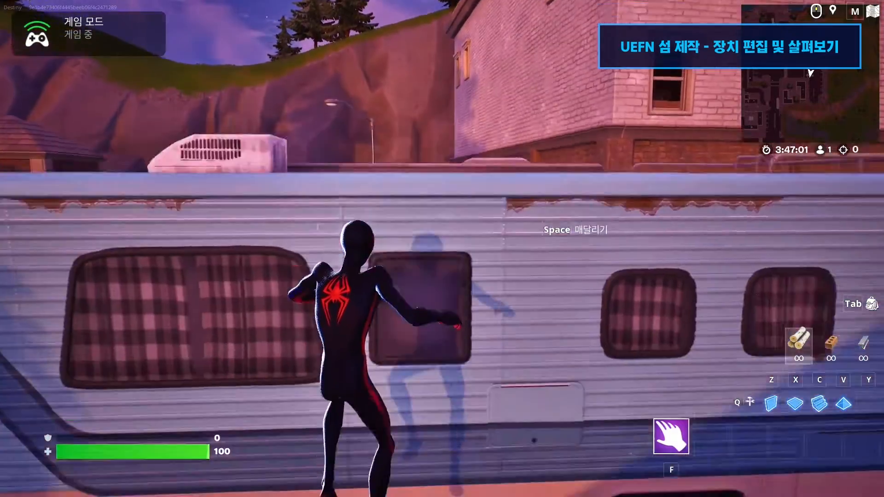
{"action": "key", "text": "space"}
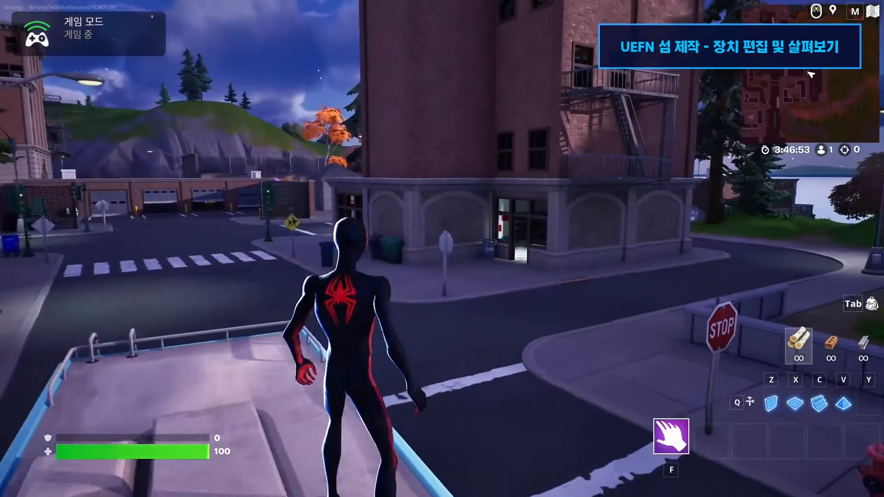
{"action": "key", "text": "w"}
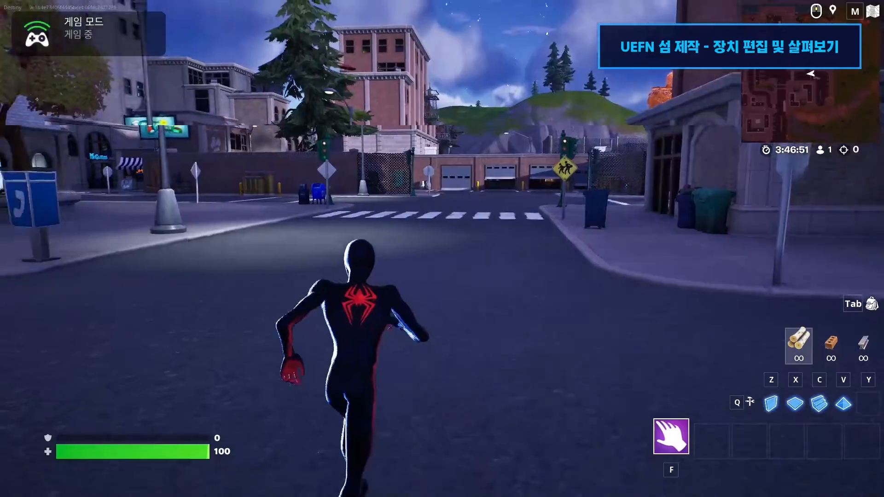
Run off the street through the courtyard to the brick building, open its door and walk up to the chest inside.
{"action": "key", "text": "w"}
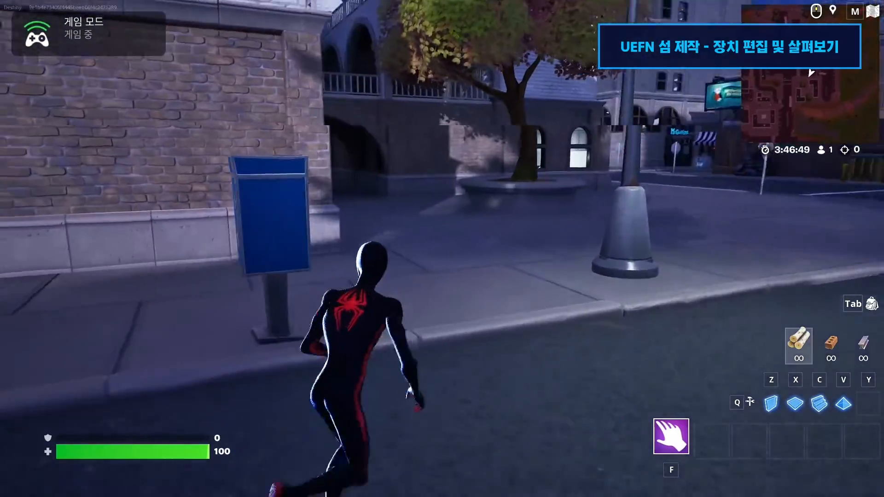
{"action": "key", "text": "w"}
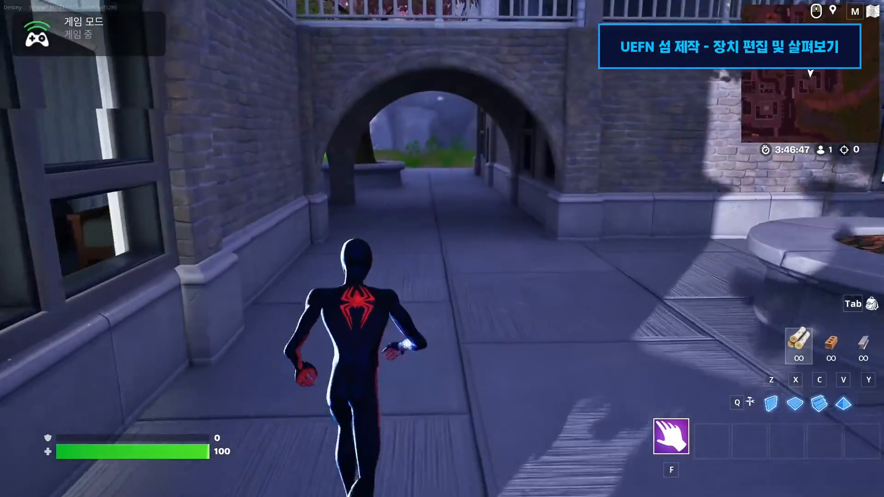
{"action": "key", "text": "w"}
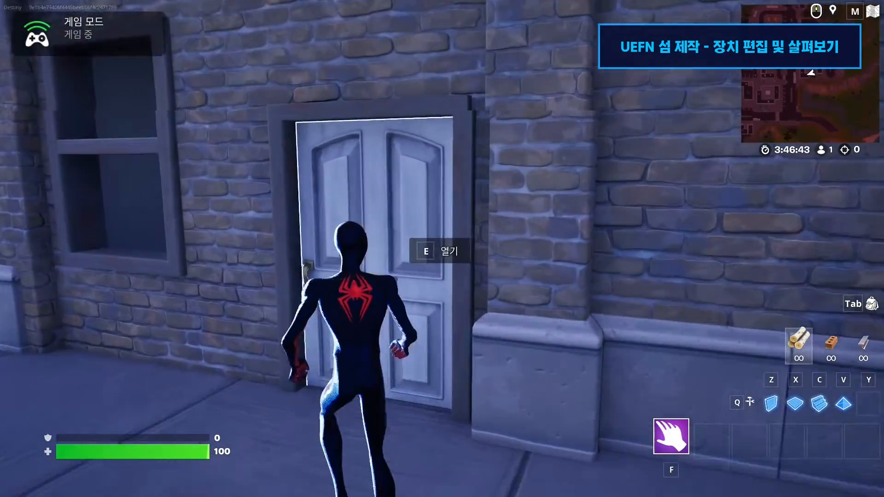
{"action": "key", "text": "w"}
{"action": "key", "text": "e"}
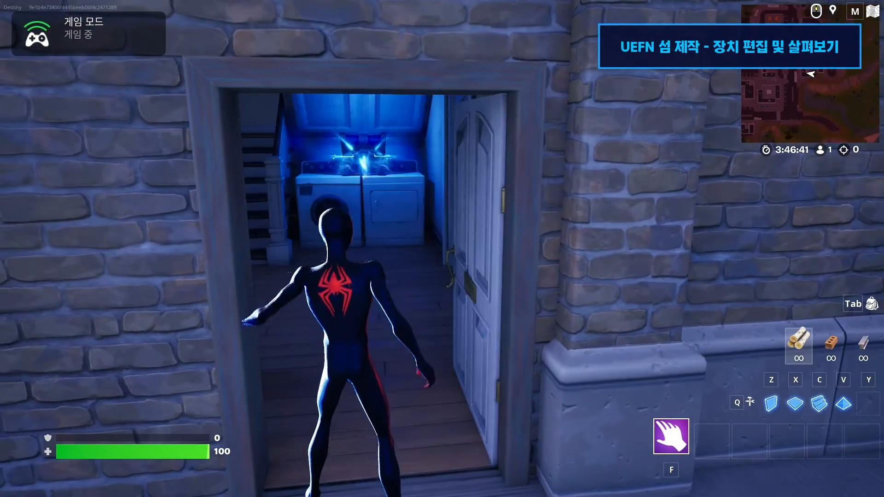
{"action": "key", "text": "w"}
{"action": "key", "text": "w"}
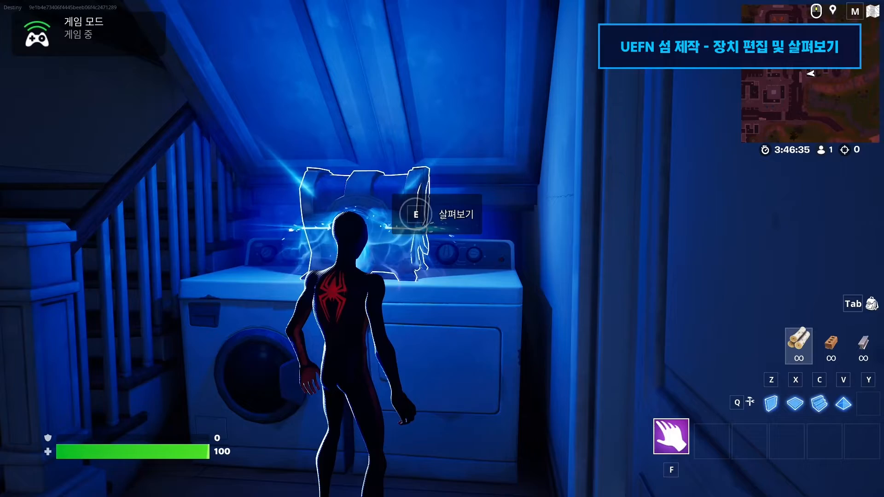
Open the chest on the washing machines and pick up the 코브라 지정사수소총 rifle.
{"action": "key", "text": "e"}
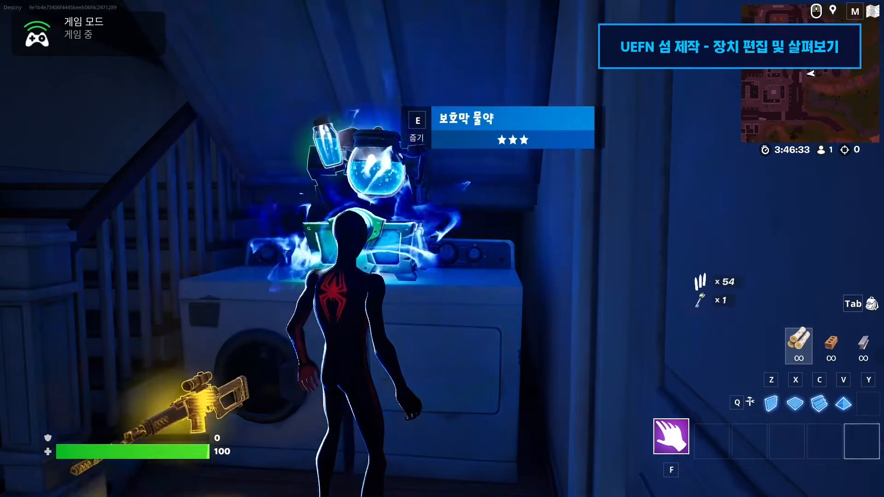
{"action": "key", "text": "s"}
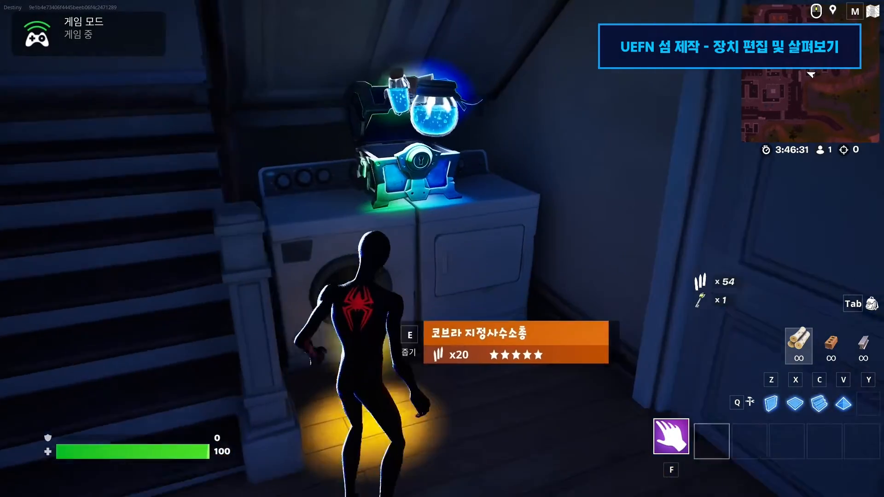
{"action": "key", "text": "w"}
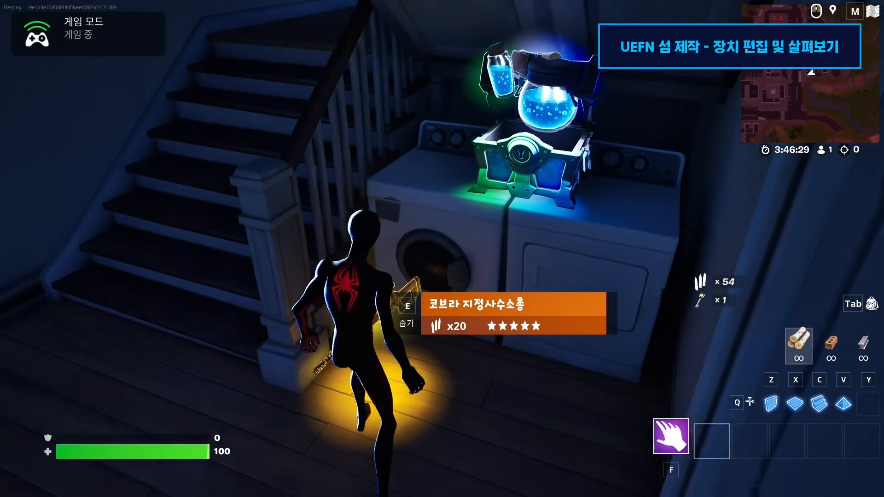
{"action": "key", "text": "e"}
{"action": "key", "text": "f"}
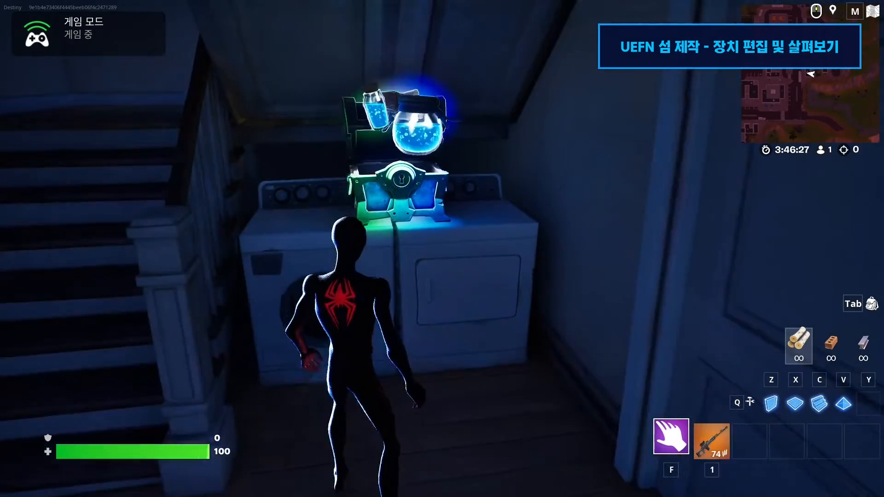
{"action": "key", "text": "w"}
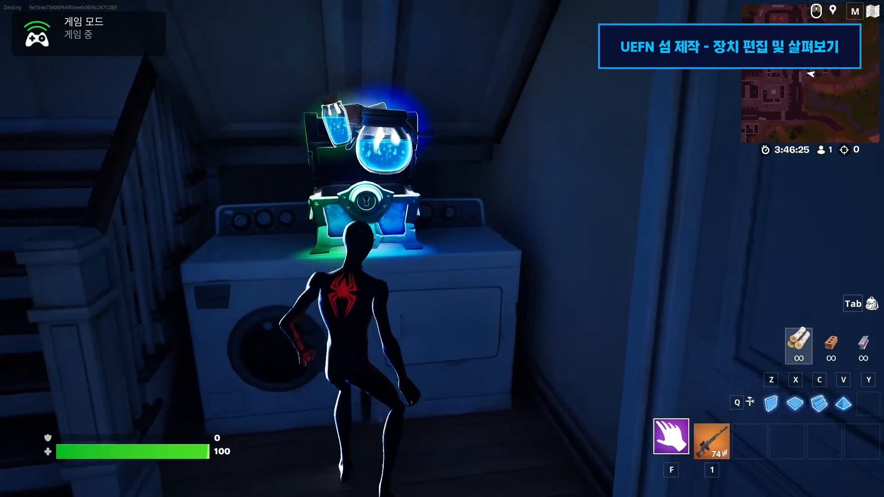
Equip the rifle and walk back out to the courtyard to face the brick wall beside the tree planter.
{"action": "key", "text": "1"}
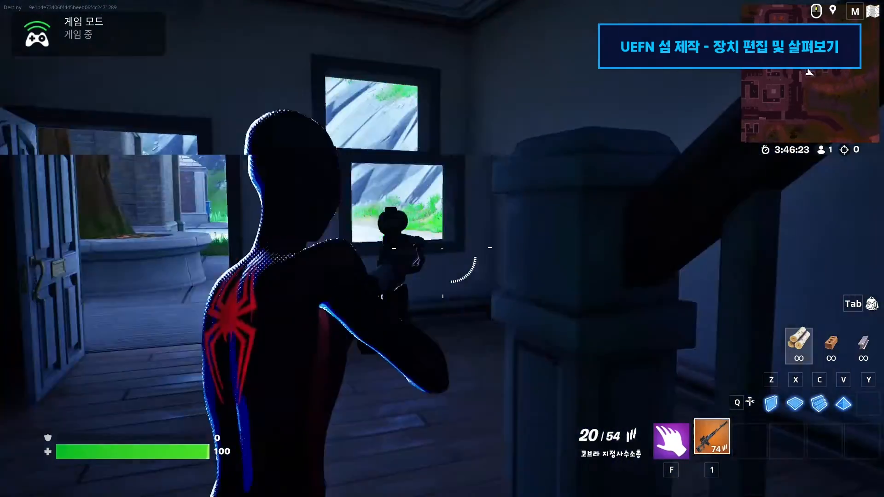
{"action": "key", "text": "w"}
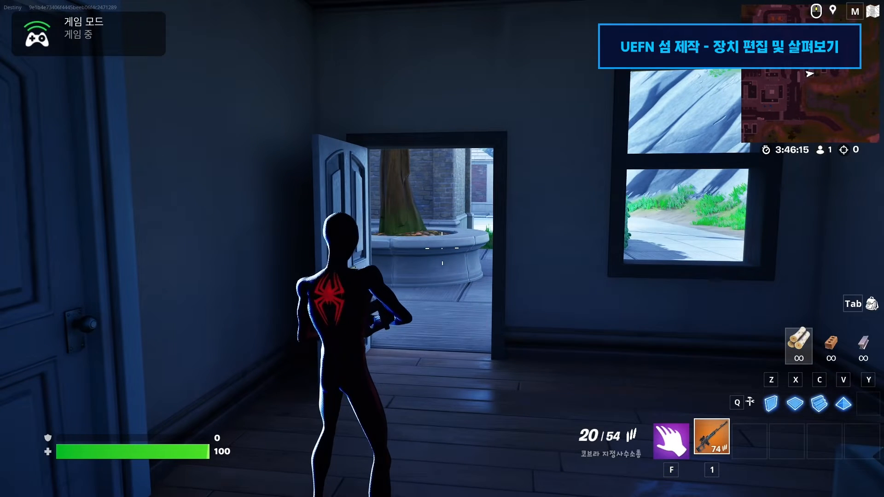
{"action": "key", "text": "s"}
{"action": "key", "text": "w"}
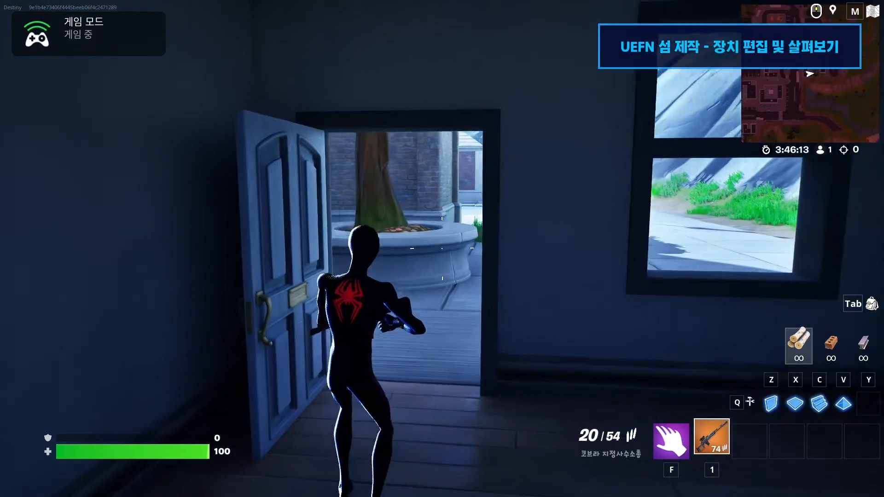
{"action": "key", "text": "w"}
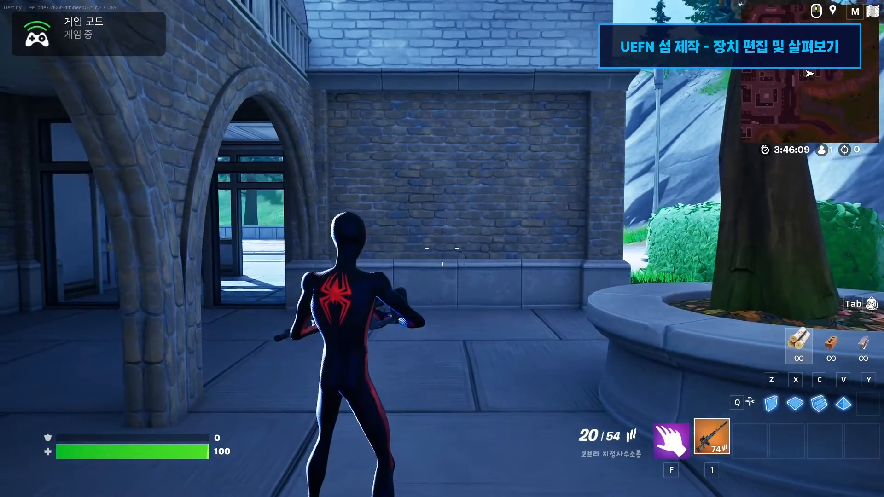
{"action": "key", "text": "s"}
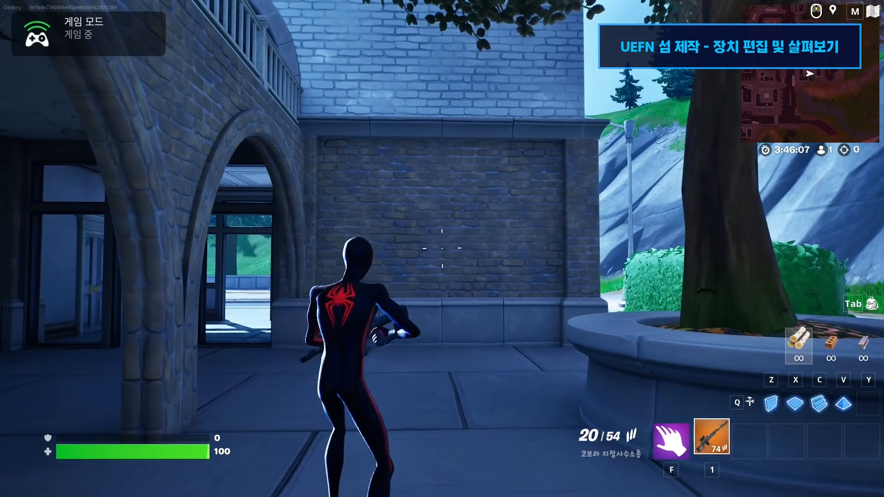
Fire the rifle repeatedly at the brick wall to test whether the building can be destroyed.
{"action": "left_click", "coordinate": [442, 248]}
{"action": "left_click", "coordinate": [442, 248]}
{"action": "left_click", "coordinate": [442, 249]}
{"action": "left_click", "coordinate": [443, 249]}
{"action": "left_click", "coordinate": [442, 249]}
{"action": "left_click", "coordinate": [442, 248]}
{"action": "left_click", "coordinate": [442, 249]}
{"action": "left_click", "coordinate": [442, 249]}
{"action": "left_click", "coordinate": [442, 248]}
{"action": "left_click", "coordinate": [443, 249]}
{"action": "left_click", "coordinate": [442, 249]}
{"action": "left_click", "coordinate": [442, 249]}
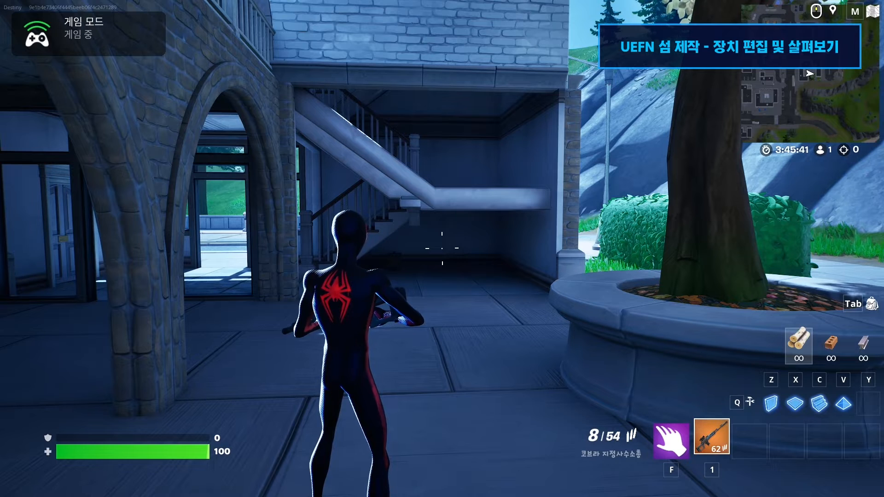
End the game session and switch back to the Unreal Editor window from the Fortnite client.
{"action": "key", "text": "Escape"}
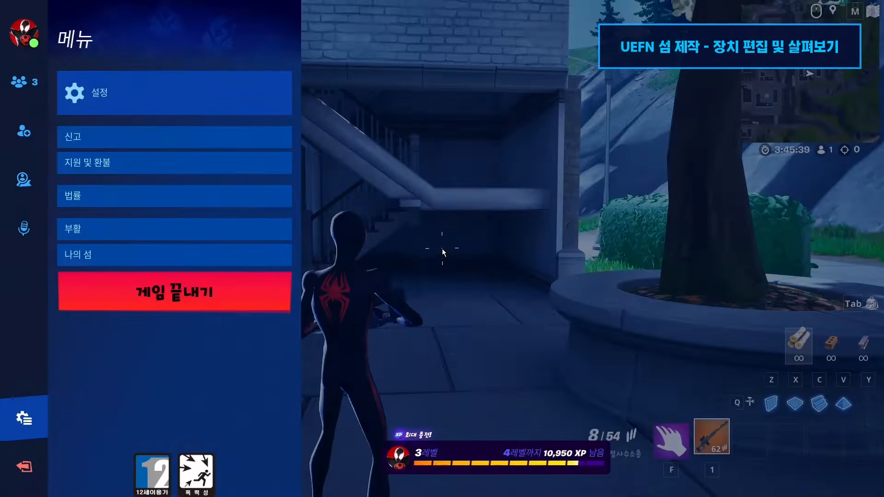
{"action": "left_click", "coordinate": [164, 307]}
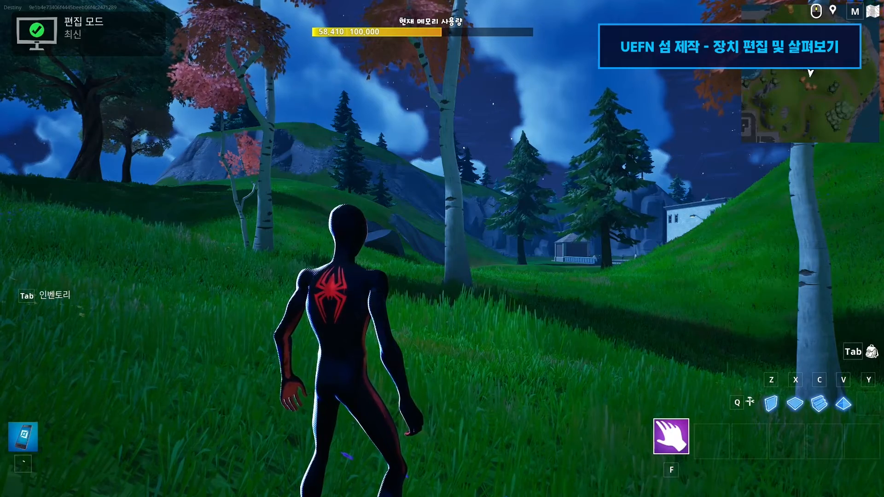
{"action": "key", "text": "Escape"}
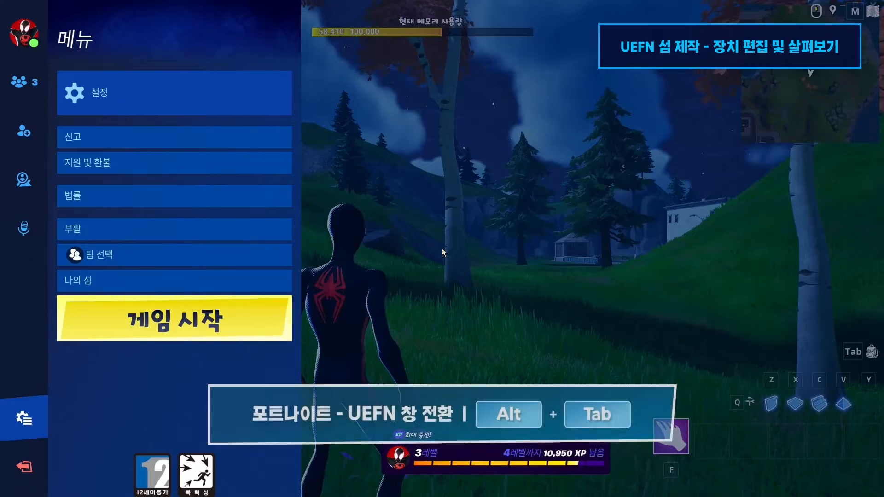
{"action": "key", "text": "alt+Tab"}
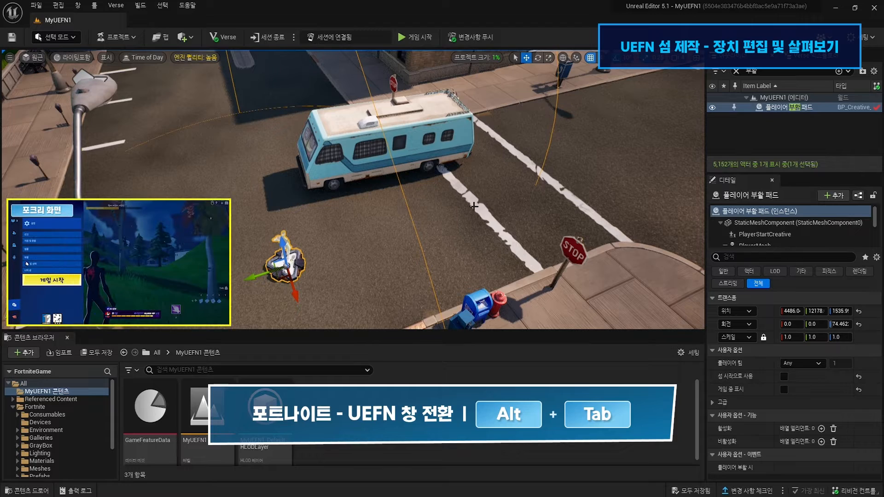
Browse to the Fortnite Devices folder and search it for "오토바이".
{"action": "mouse_move", "coordinate": [428, 189]}
{"action": "right_mouse_down"}
{"action": "mouse_move", "coordinate": [410, 207]}
{"action": "mouse_move", "coordinate": [443, 199]}
{"action": "mouse_move", "coordinate": [423, 201]}
{"action": "right_mouse_up"}
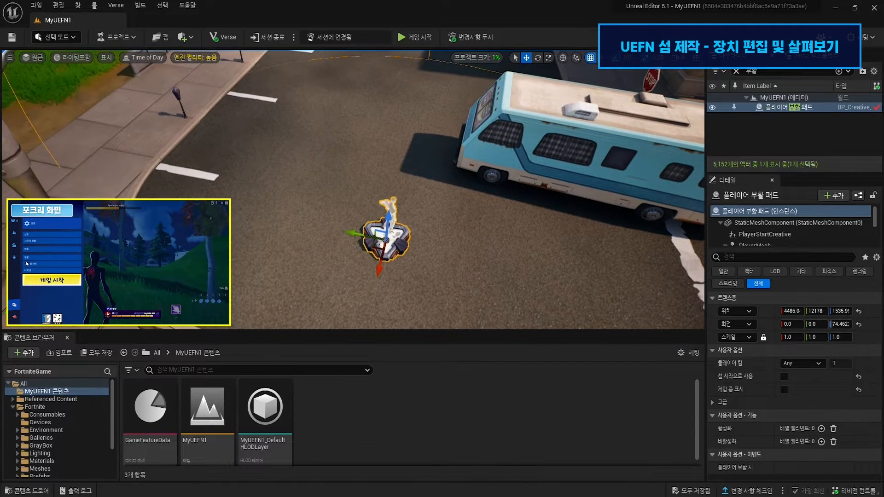
{"action": "right_click_drag", "start_coordinate": [333, 180], "coordinate": [361, 161]}
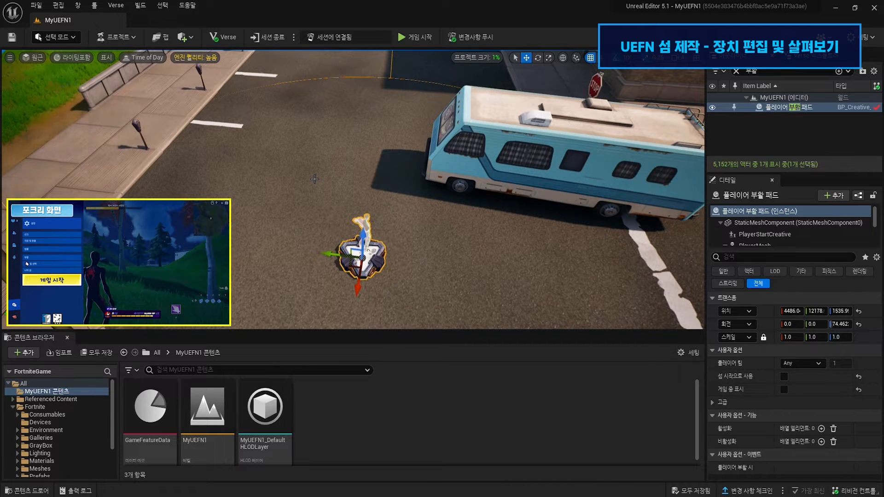
{"action": "right_click_drag", "start_coordinate": [399, 197], "coordinate": [364, 216]}
{"action": "key", "text": "w"}
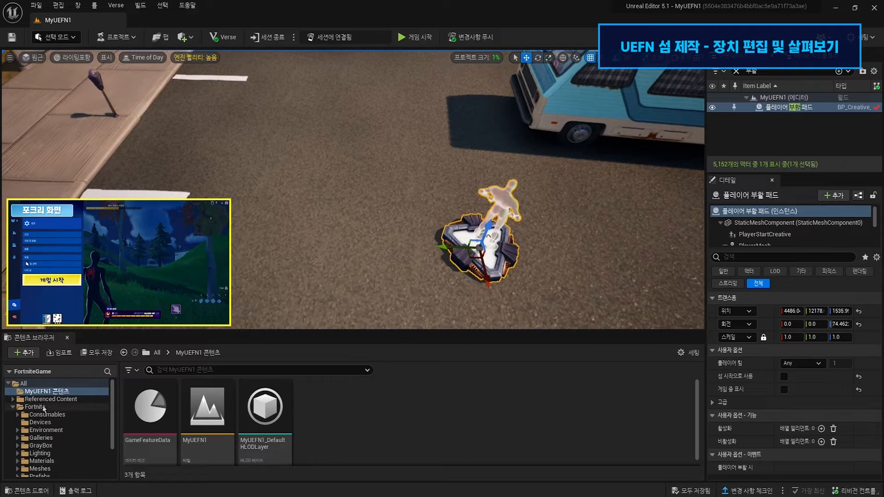
{"action": "left_click", "coordinate": [43, 408]}
{"action": "left_click", "coordinate": [48, 423]}
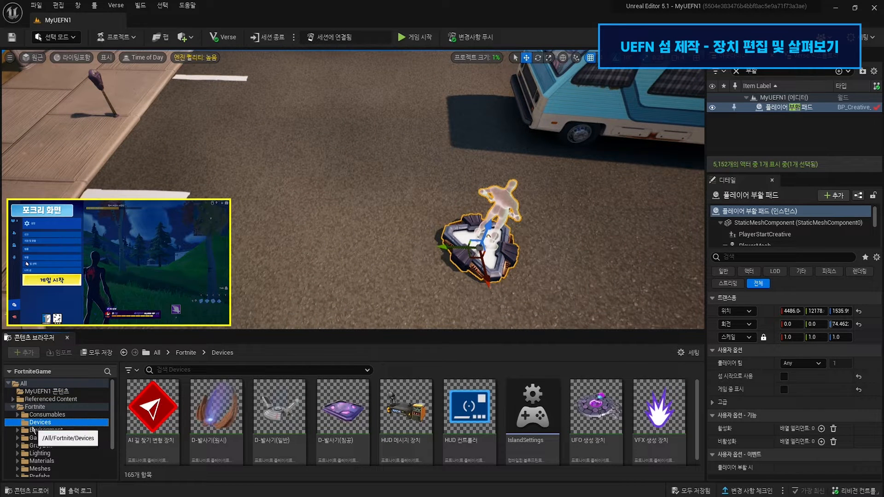
{"action": "left_click", "coordinate": [177, 369]}
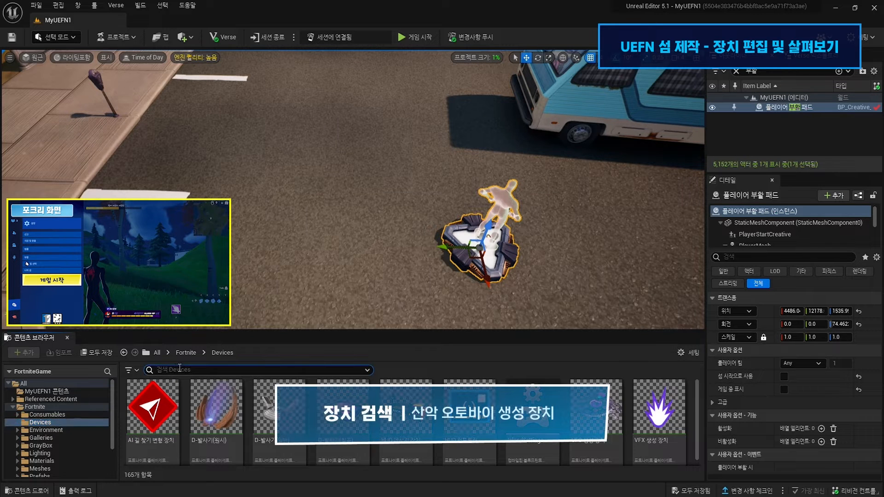
{"action": "type", "text": "dh"}
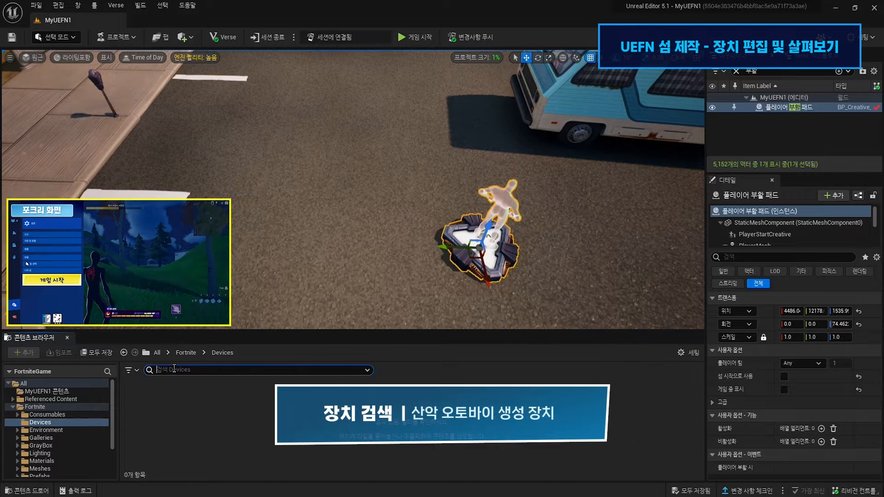
{"action": "type", "text": "ㅇ"}
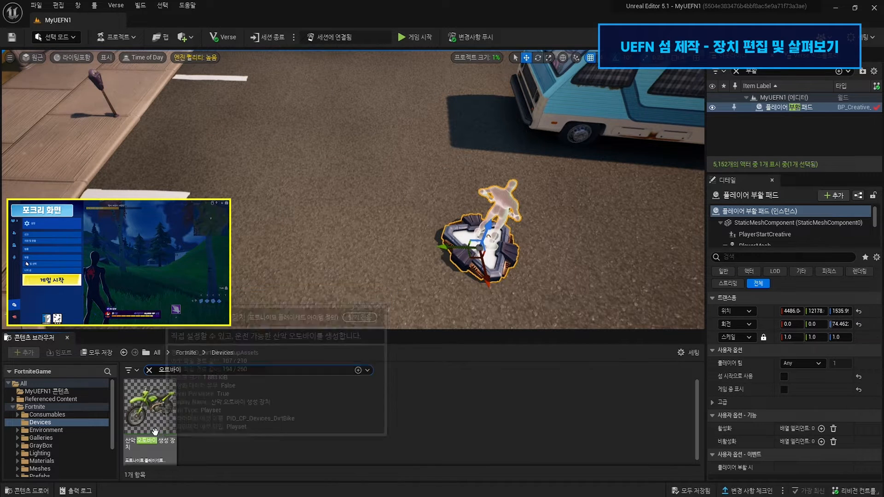
Place the dirt bike spawner (산악 오토바이 생성 장치) on the road near the player spawn pad, at about X 3964, Y 12296.
{"action": "left_click", "coordinate": [159, 429]}
{"action": "left_click_drag", "start_coordinate": [344, 114], "coordinate": [404, 99]}
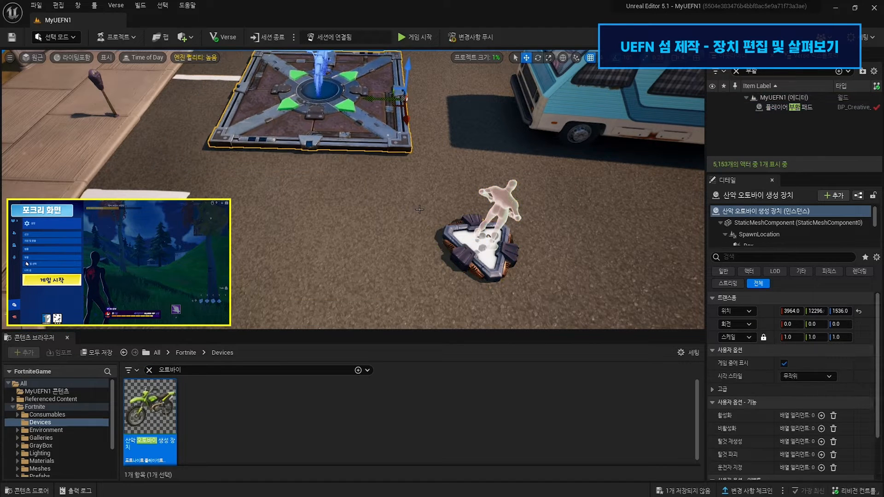
{"action": "scroll", "coordinate": [420, 209], "scroll_direction": "down", "scroll_amount": 3}
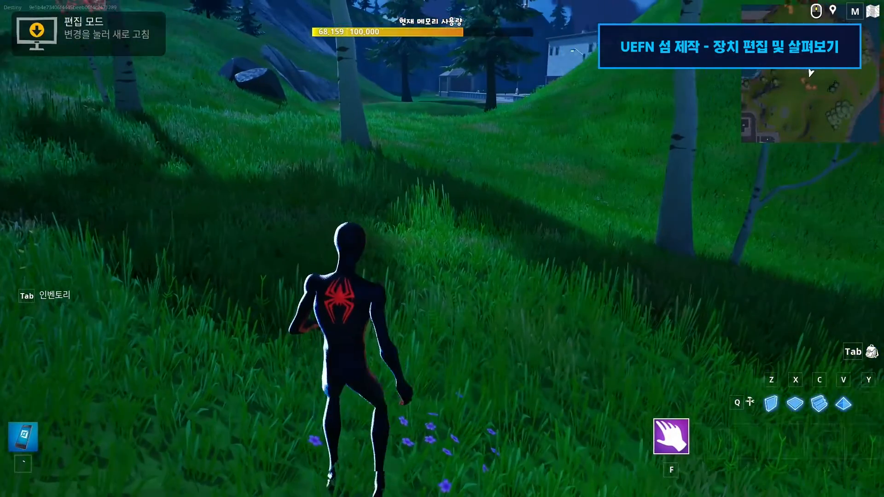
Respawn the character in the Fortnite client to view the placed dirt bike spawner from the spawn pad.
{"action": "key", "text": "Escape"}
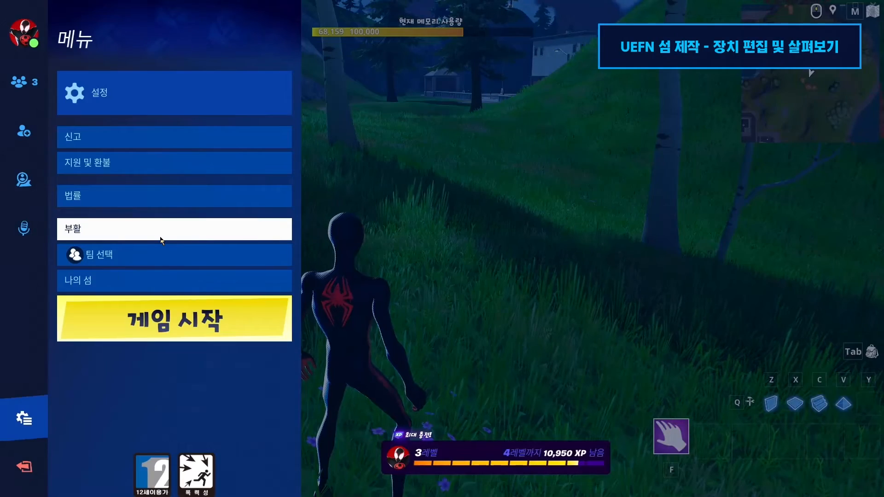
{"action": "left_click", "coordinate": [162, 236]}
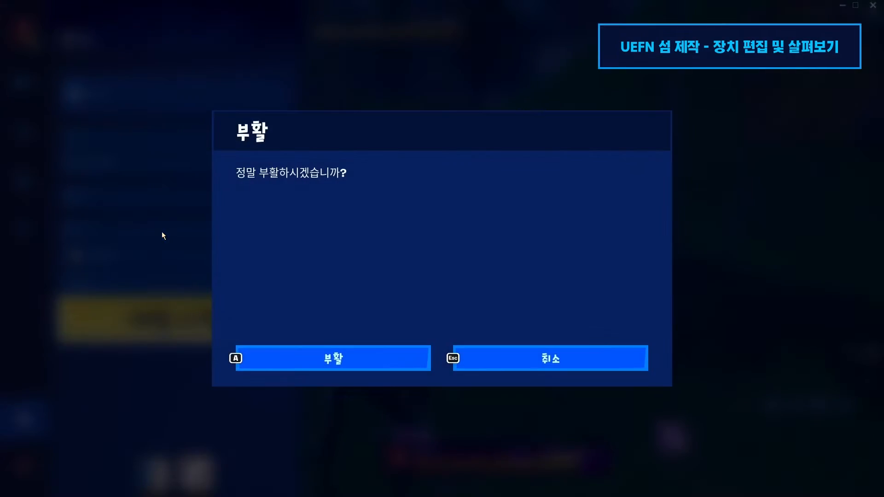
{"action": "left_click", "coordinate": [375, 362]}
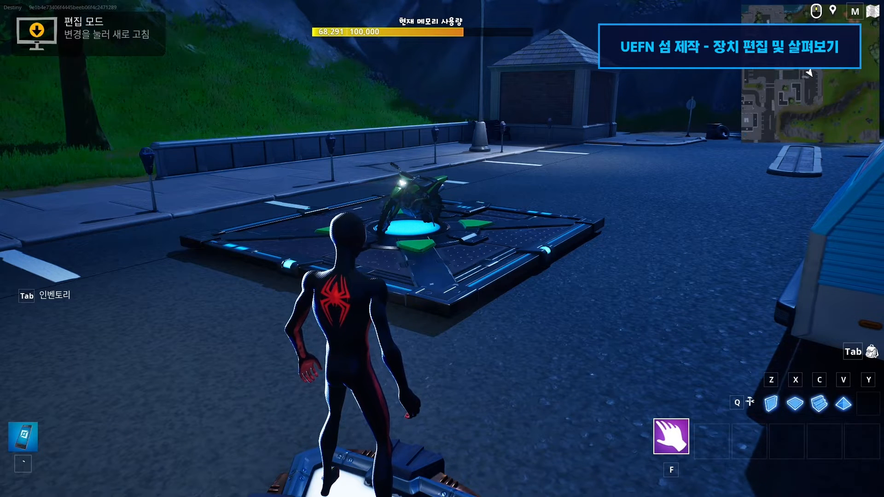
Move the dirt bike spawner a short distance along the road toward the camper van and view it in the Fortnite client.
{"action": "key", "text": "Escape"}
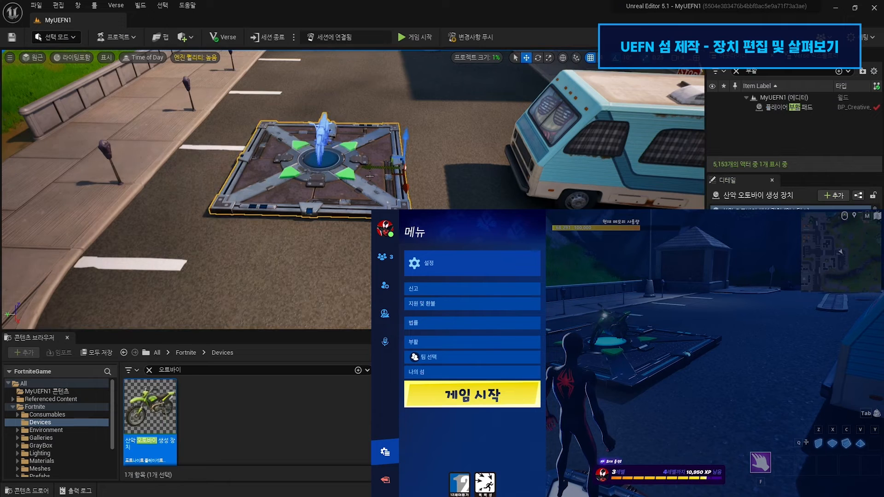
{"action": "left_click_drag", "start_coordinate": [370, 167], "coordinate": [407, 168]}
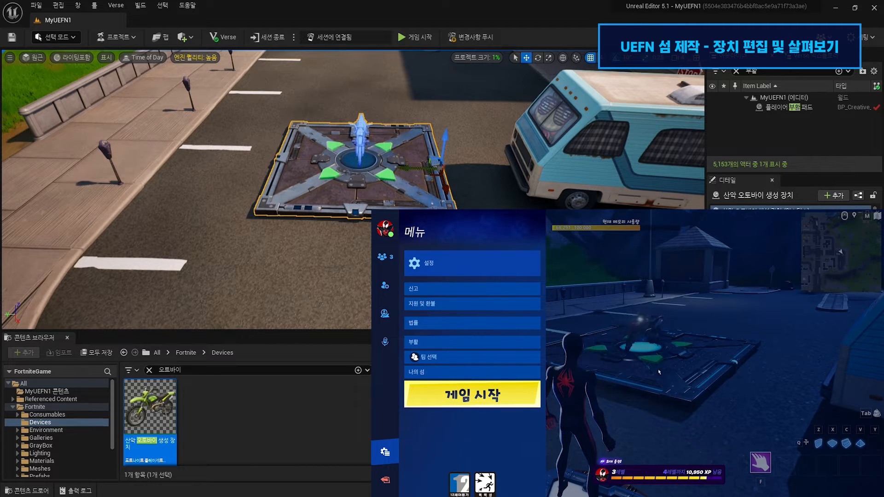
{"action": "key", "text": "Escape"}
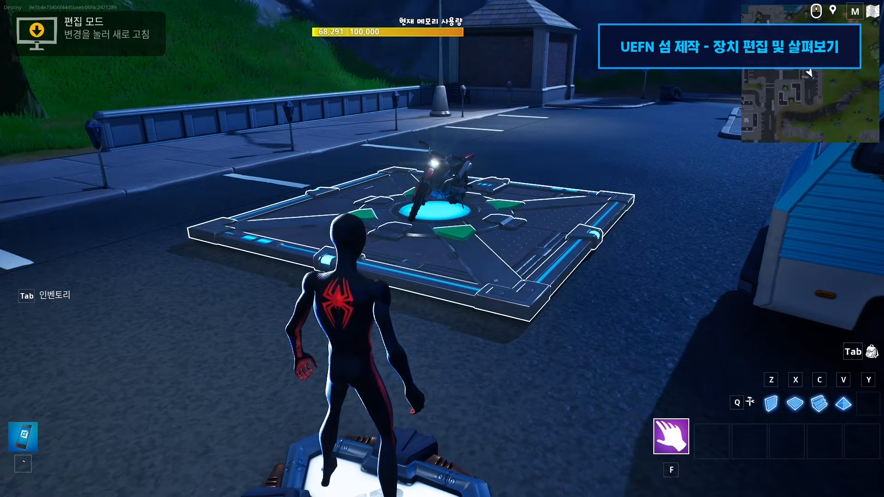
Test-ride the dirt bike in the Fortnite client across the grass and back to the road beside the camper van.
{"action": "key", "text": "w"}
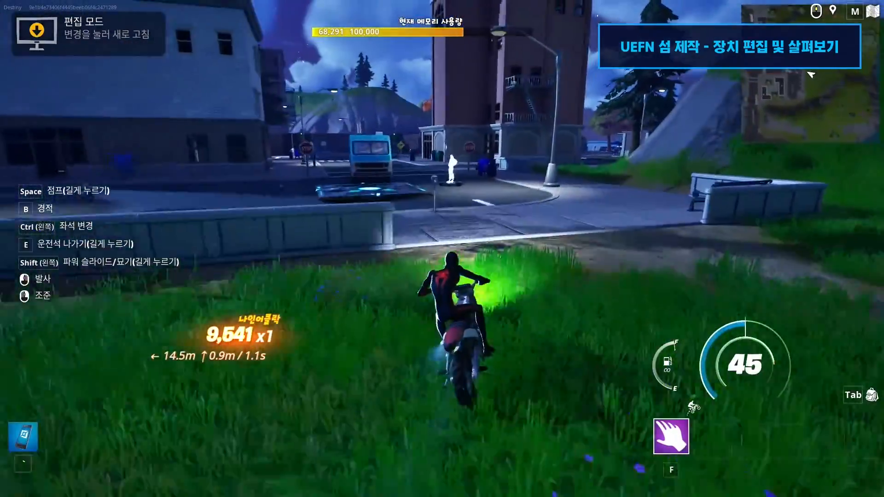
{"action": "key", "text": "a"}
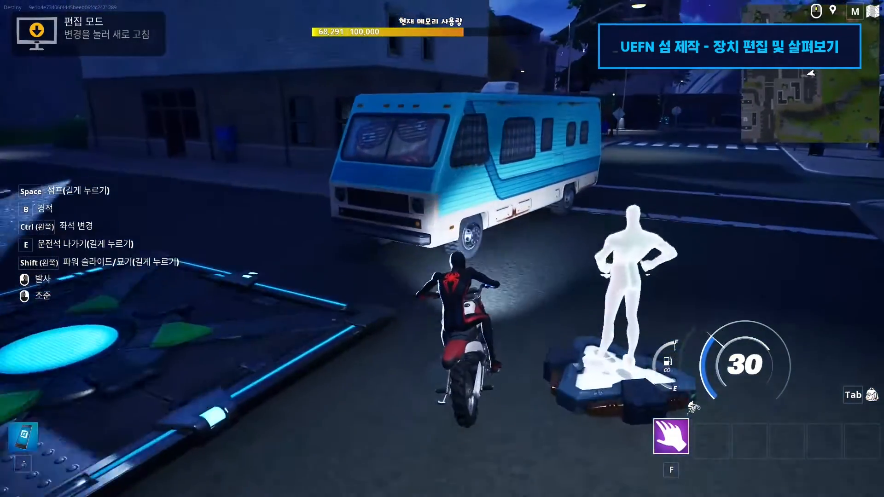
{"action": "key", "text": "s"}
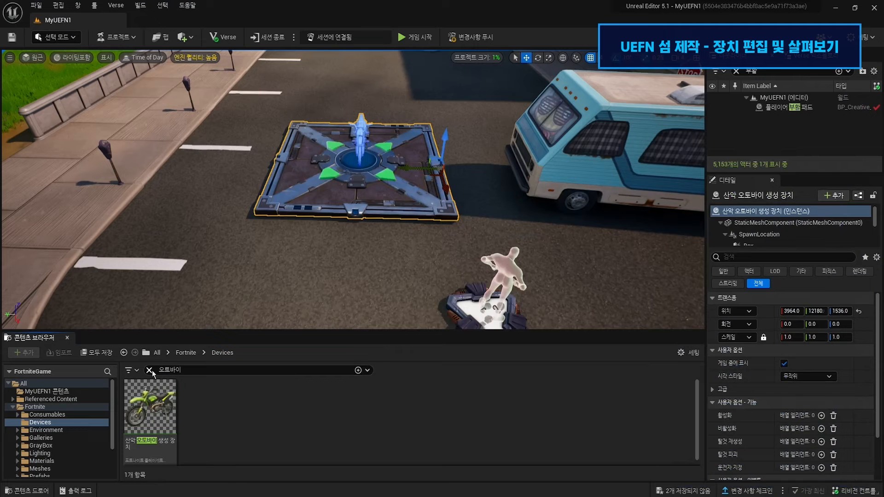
Clear the "오토바이" device search and enlarge the content browser to show more of the Devices folder.
{"action": "left_click", "coordinate": [150, 370]}
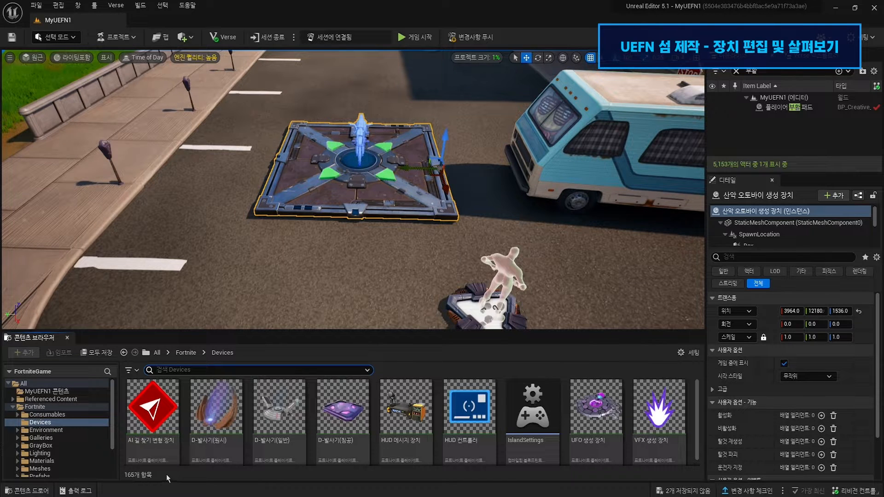
{"action": "left_click_drag", "start_coordinate": [242, 332], "coordinate": [303, 54]}
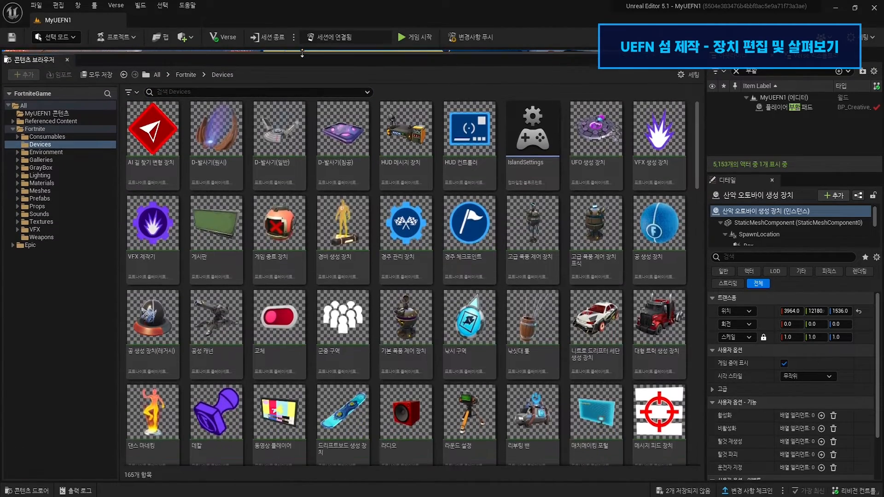
{"action": "mouse_move", "coordinate": [472, 395]}
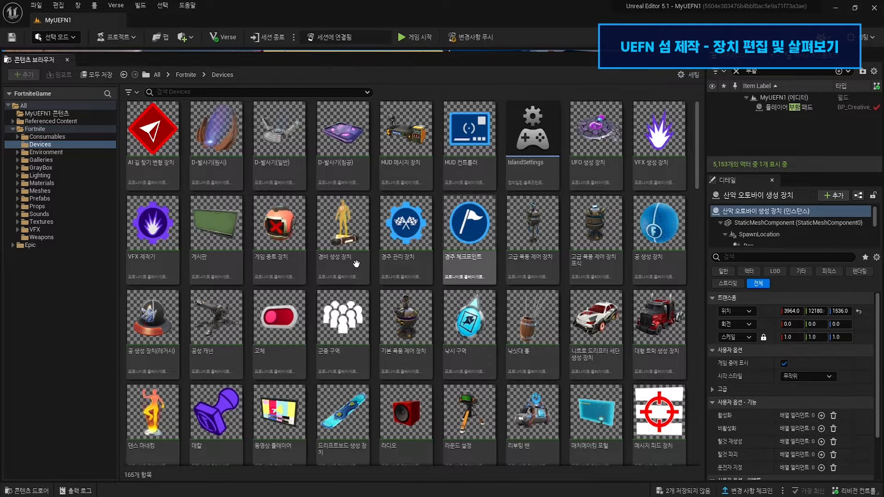
{"action": "mouse_move", "coordinate": [510, 291]}
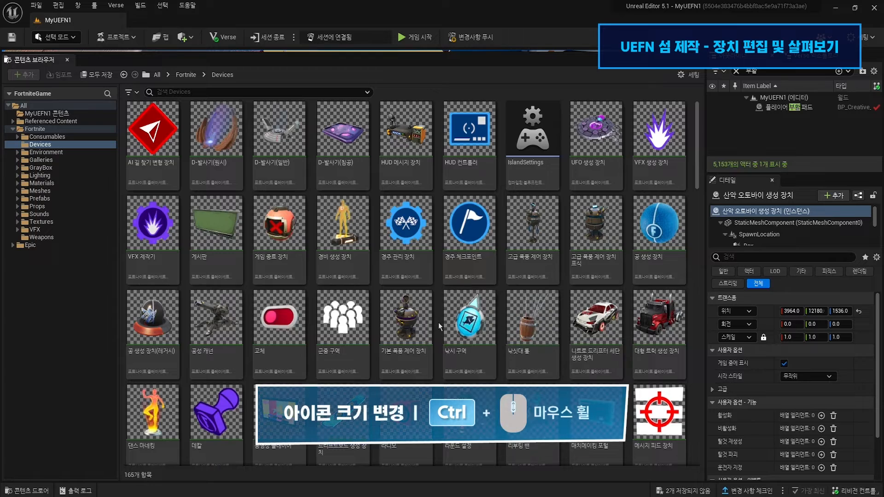
Try larger and smaller thumbnail sizes for the assets in the Devices folder and return to the original size.
{"action": "scroll", "coordinate": [441, 292], "scroll_direction": "up", "scroll_amount": 1, "text": "ctrl"}
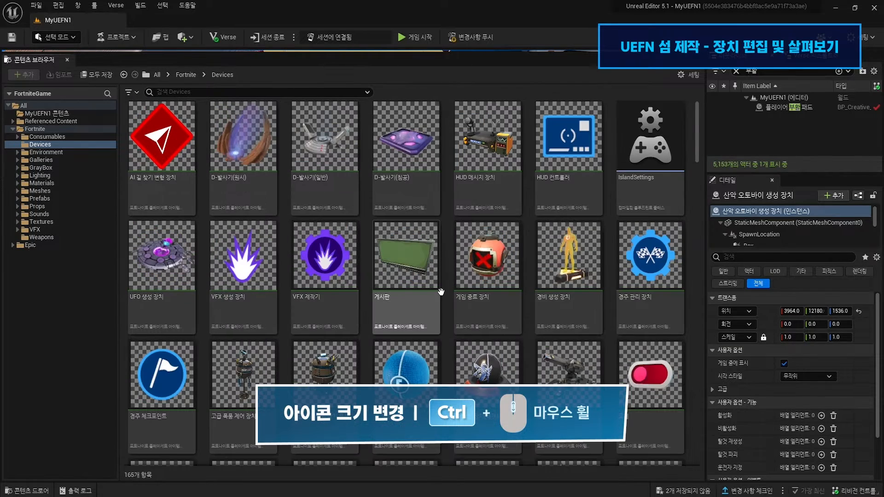
{"action": "scroll", "coordinate": [441, 292], "scroll_direction": "down", "scroll_amount": 1, "text": "ctrl"}
{"action": "scroll", "coordinate": [441, 291], "scroll_direction": "down", "scroll_amount": 1, "text": "ctrl"}
{"action": "scroll", "coordinate": [441, 292], "scroll_direction": "up", "scroll_amount": 2, "text": "ctrl"}
{"action": "scroll", "coordinate": [441, 292], "scroll_direction": "down", "scroll_amount": 1, "text": "ctrl"}
{"action": "scroll", "coordinate": [442, 292], "scroll_direction": "down", "scroll_amount": 1, "text": "ctrl"}
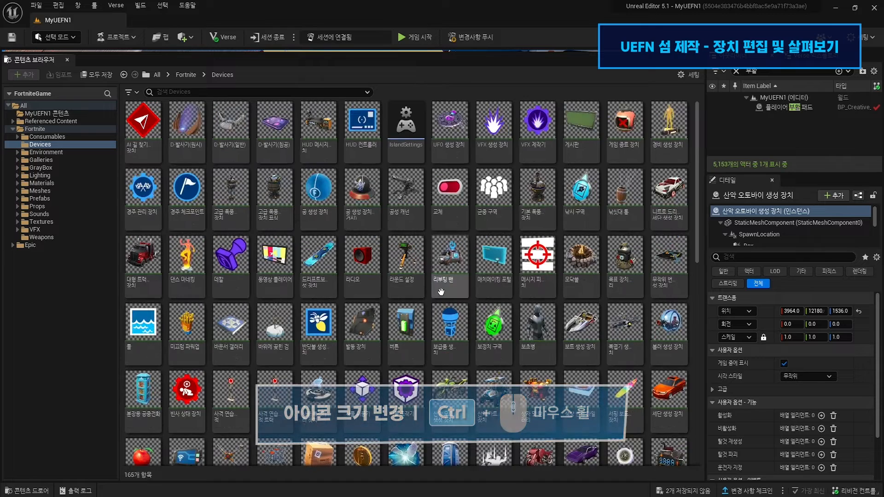
{"action": "scroll", "coordinate": [441, 292], "scroll_direction": "up", "scroll_amount": 1, "text": "ctrl"}
{"action": "mouse_move", "coordinate": [419, 297]}
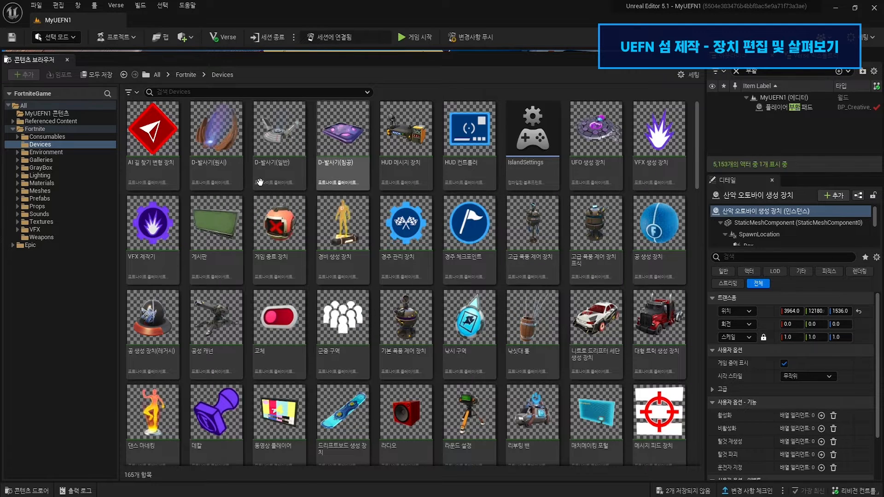
Examine the available Fortnite devices throughout the Devices folder, including the fishing zone (낚시 구역) description.
{"action": "mouse_move", "coordinate": [241, 194]}
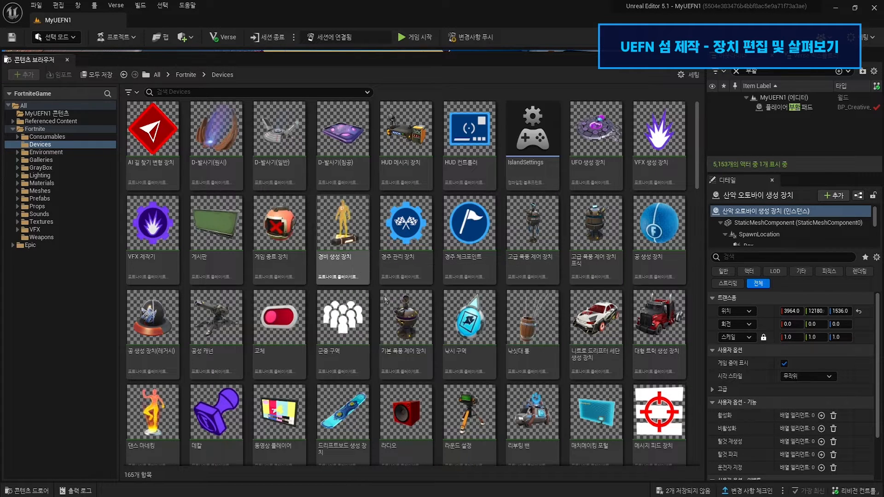
{"action": "mouse_move", "coordinate": [429, 333]}
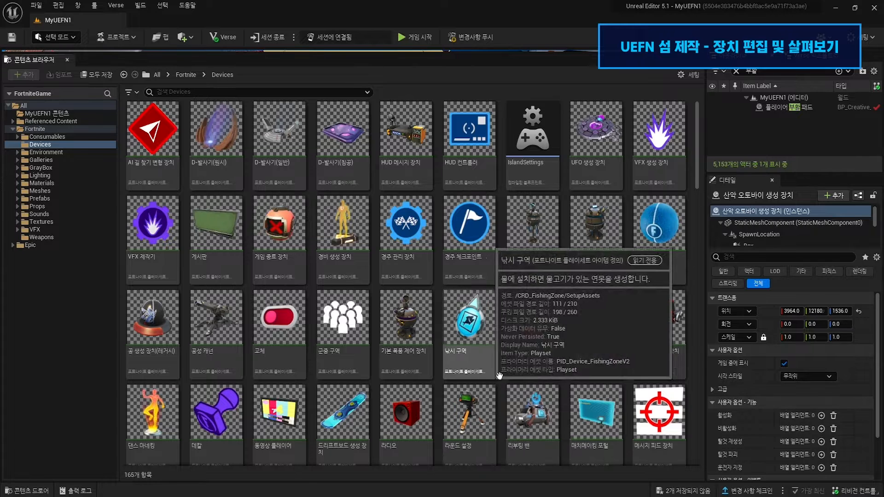
{"action": "mouse_move", "coordinate": [449, 349]}
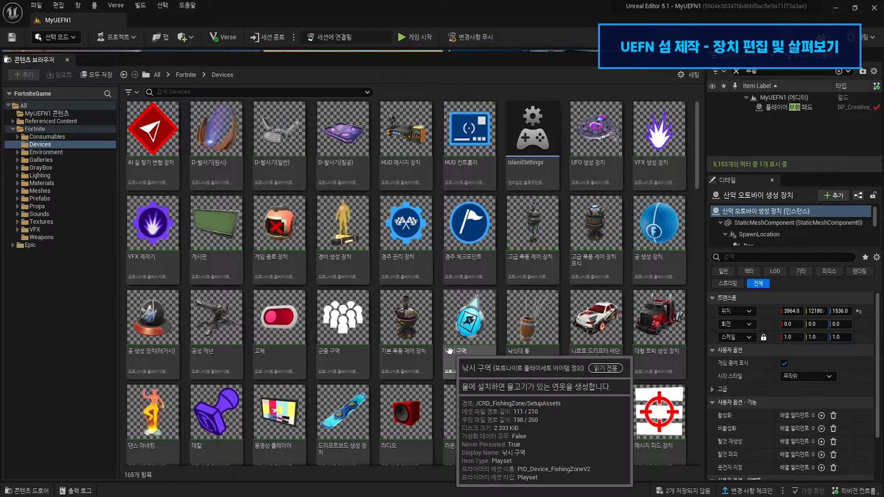
{"action": "scroll", "coordinate": [449, 350], "scroll_direction": "down", "scroll_amount": 1}
{"action": "scroll", "coordinate": [449, 349], "scroll_direction": "down", "scroll_amount": 5}
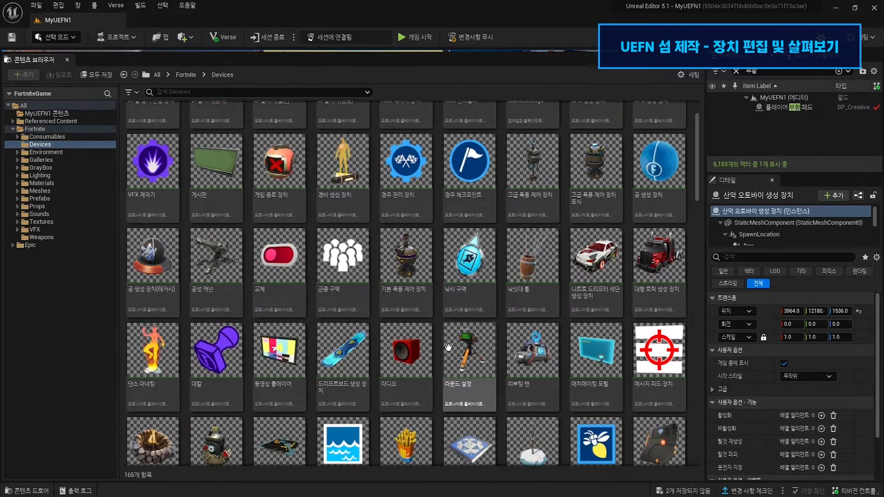
{"action": "scroll", "coordinate": [447, 347], "scroll_direction": "down", "scroll_amount": 8}
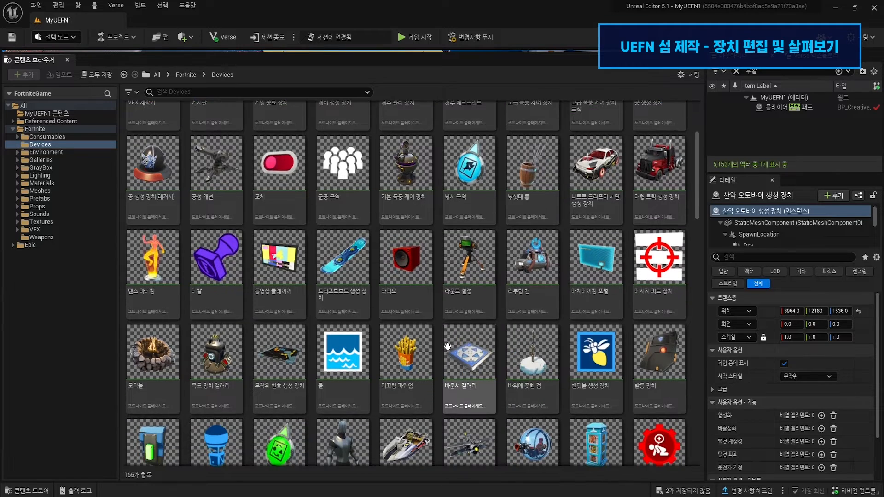
{"action": "scroll", "coordinate": [447, 346], "scroll_direction": "down", "scroll_amount": 5}
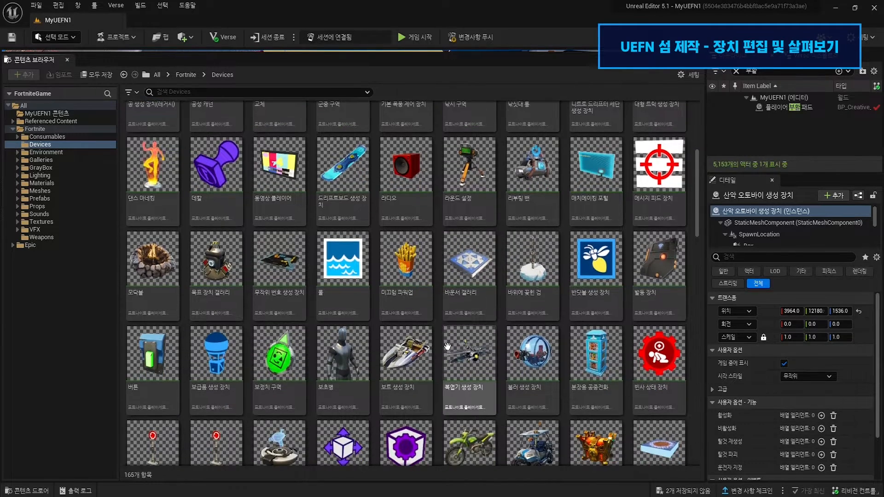
{"action": "scroll", "coordinate": [448, 346], "scroll_direction": "down", "scroll_amount": 1}
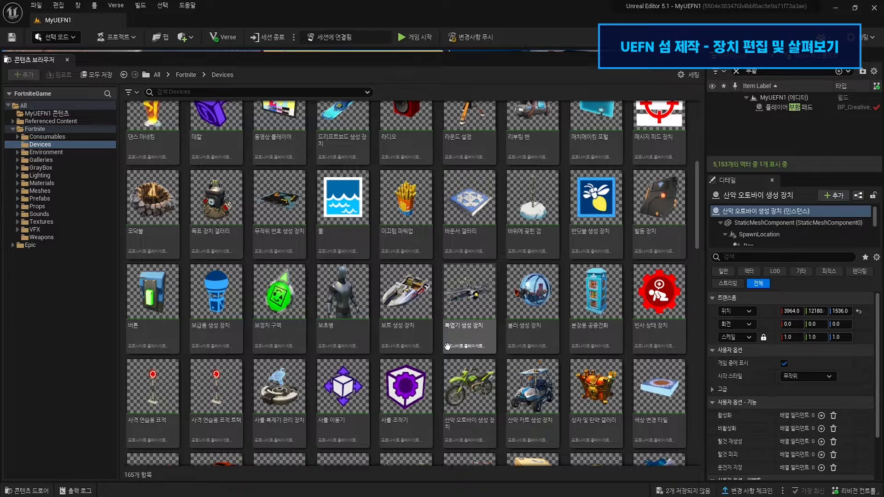
{"action": "scroll", "coordinate": [447, 347], "scroll_direction": "down", "scroll_amount": 1}
{"action": "scroll", "coordinate": [448, 346], "scroll_direction": "down", "scroll_amount": 5}
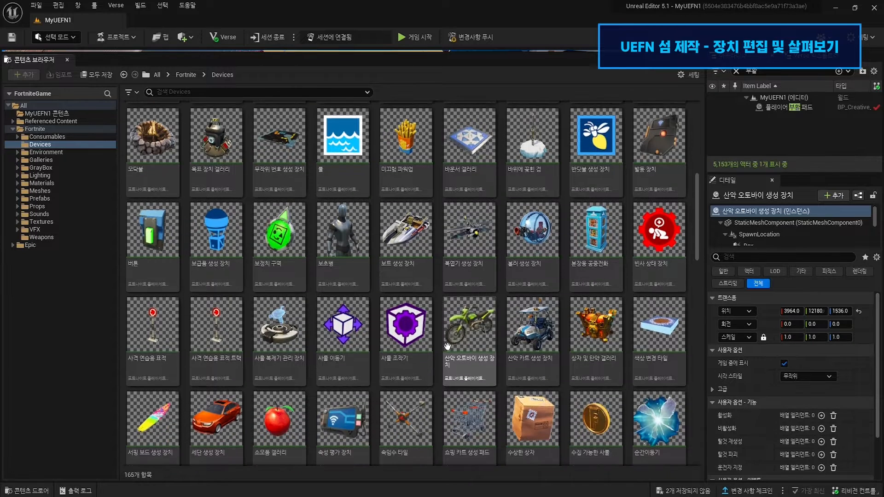
{"action": "scroll", "coordinate": [447, 346], "scroll_direction": "down", "scroll_amount": 1}
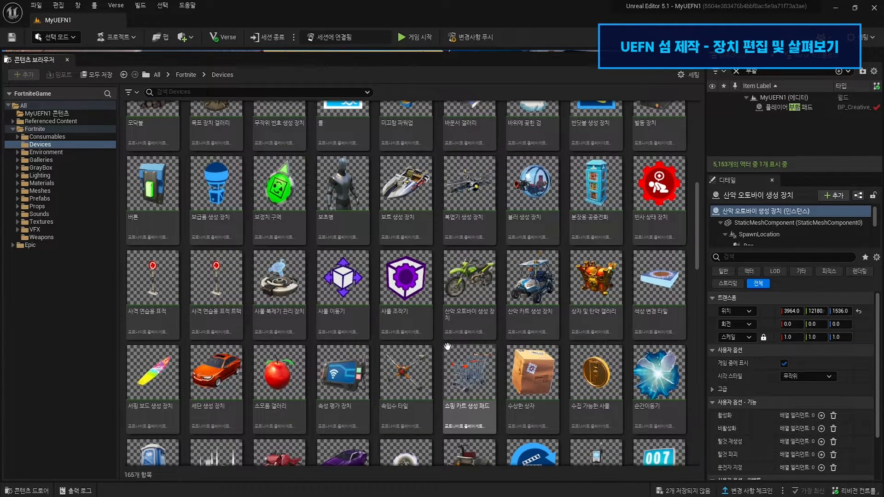
{"action": "scroll", "coordinate": [447, 347], "scroll_direction": "down", "scroll_amount": 7}
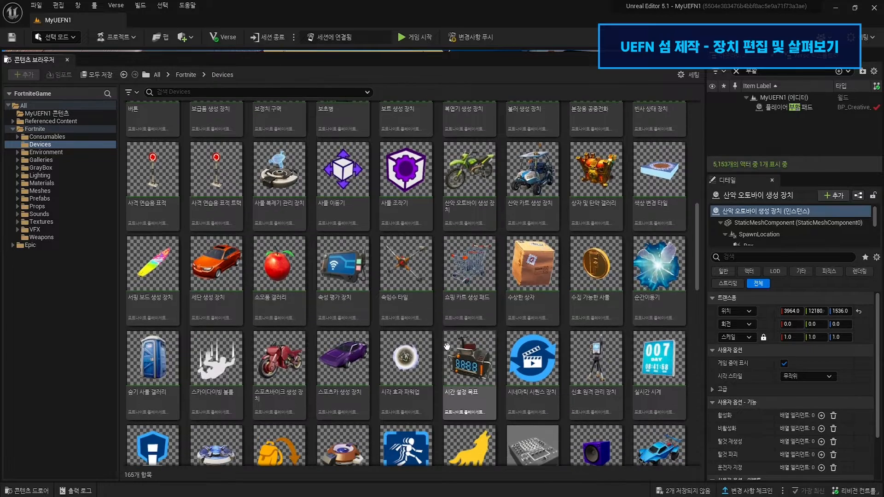
{"action": "scroll", "coordinate": [447, 346], "scroll_direction": "down", "scroll_amount": 4}
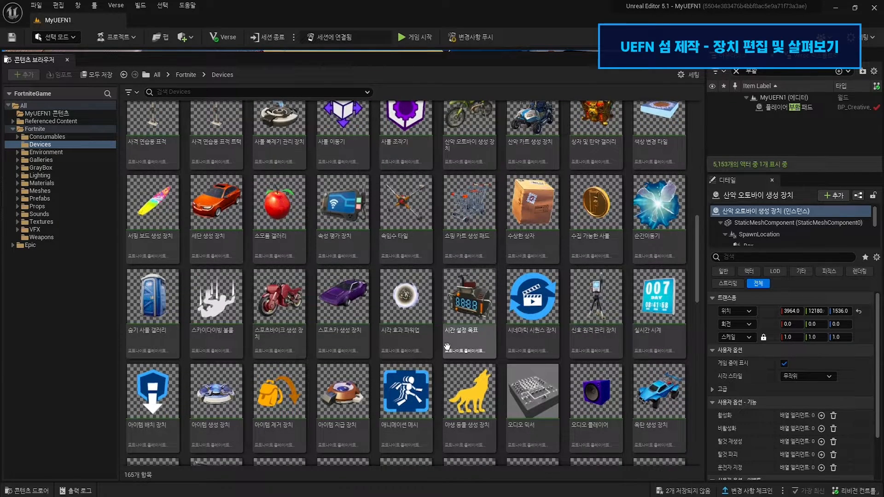
{"action": "scroll", "coordinate": [447, 346], "scroll_direction": "down", "scroll_amount": 4}
{"action": "scroll", "coordinate": [447, 346], "scroll_direction": "down", "scroll_amount": 8}
{"action": "scroll", "coordinate": [447, 347], "scroll_direction": "down", "scroll_amount": 8}
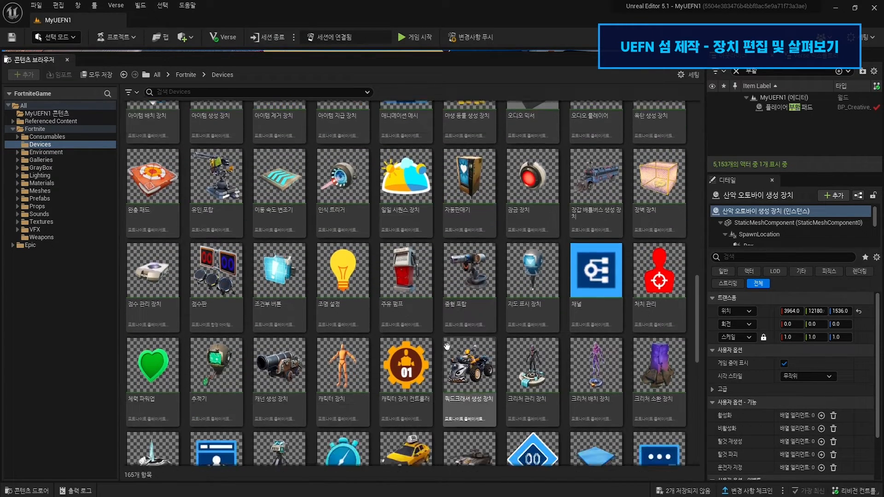
{"action": "scroll", "coordinate": [447, 346], "scroll_direction": "down", "scroll_amount": 2}
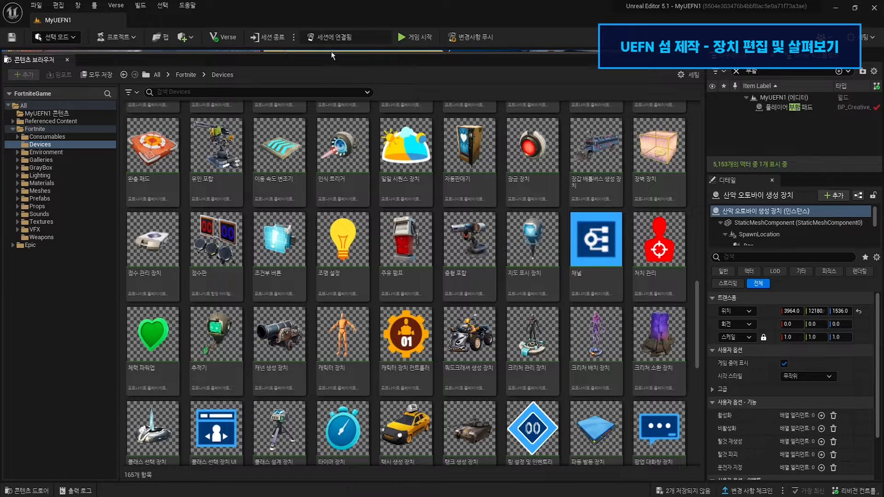
Shrink the content browser to reveal the viewport again and search the Devices folder for "수집".
{"action": "left_click_drag", "start_coordinate": [334, 51], "coordinate": [383, 286]}
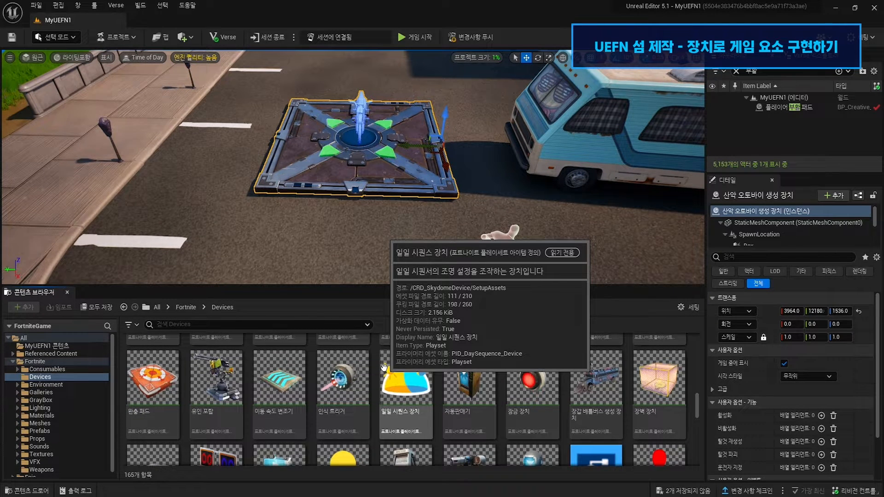
{"action": "left_click", "coordinate": [255, 326]}
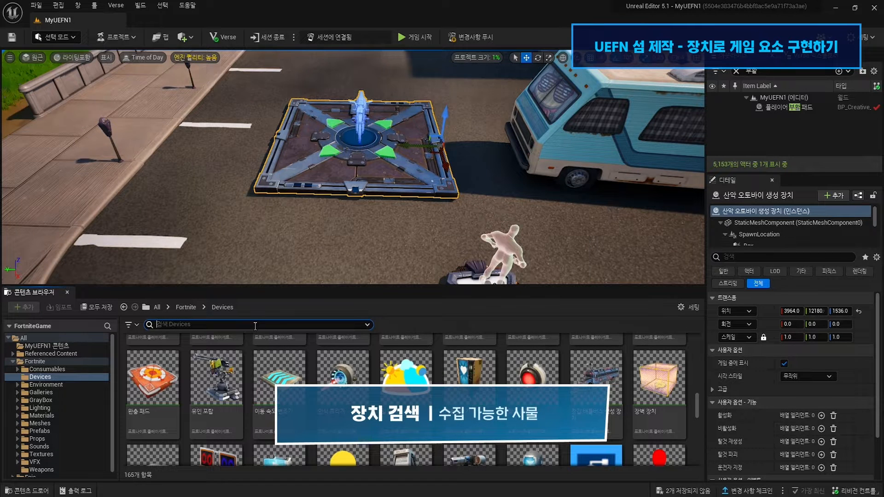
{"action": "type", "text": "수집"}
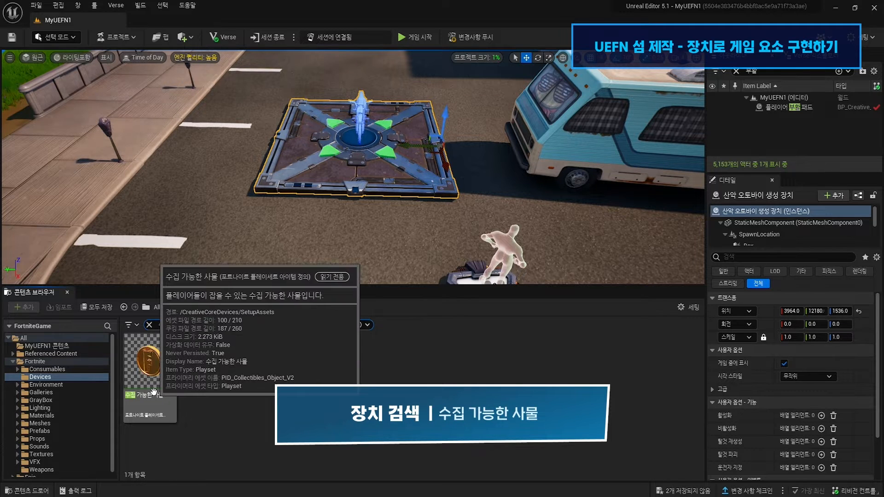
Place the collectible object (수집 가능한 사물) on the road beside the camper van, at about X 4508, Y 11760, Z 1632.
{"action": "right_click_drag", "start_coordinate": [256, 190], "coordinate": [304, 208]}
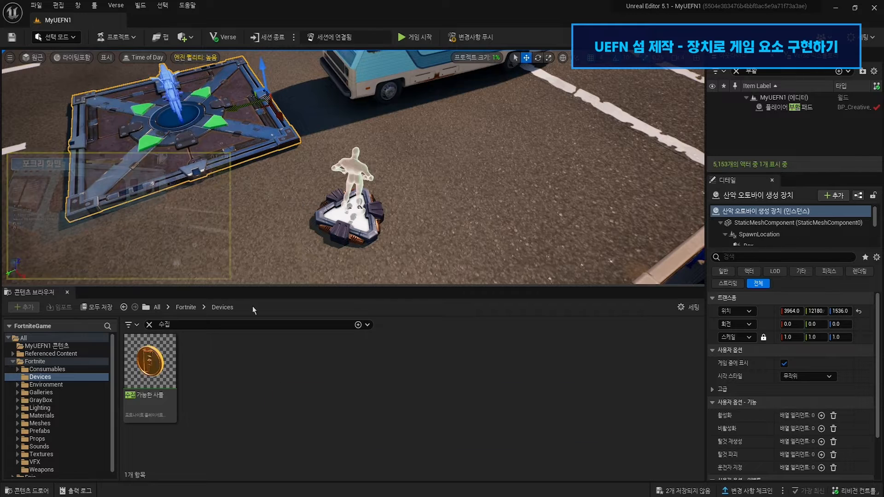
{"action": "left_click", "coordinate": [154, 367]}
{"action": "left_click_drag", "start_coordinate": [154, 367], "coordinate": [506, 172]}
{"action": "left_click_drag", "start_coordinate": [512, 128], "coordinate": [532, 91]}
{"action": "right_click_drag", "start_coordinate": [532, 91], "coordinate": [550, 89]}
{"action": "right_click_drag", "start_coordinate": [491, 177], "coordinate": [492, 178]}
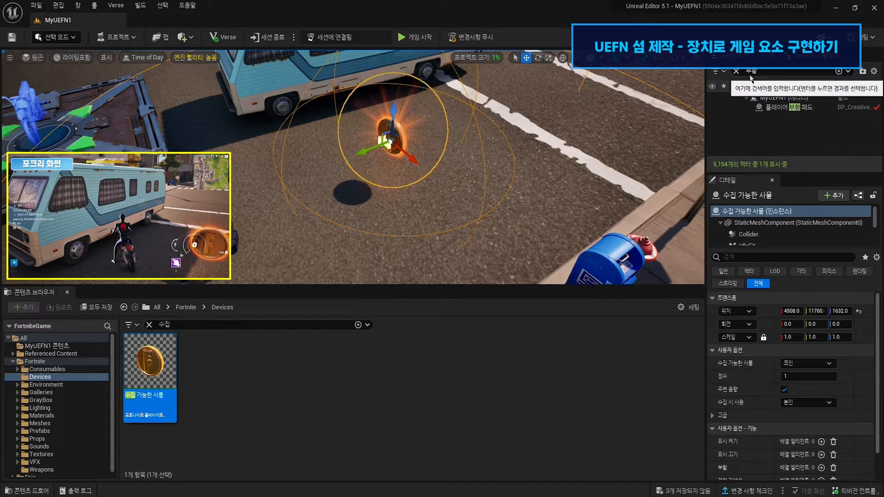
Clear the outliner search and duplicate the collectible coin twice in a row along the road, at about Y 11496 and Y 11204.
{"action": "left_click", "coordinate": [737, 71]}
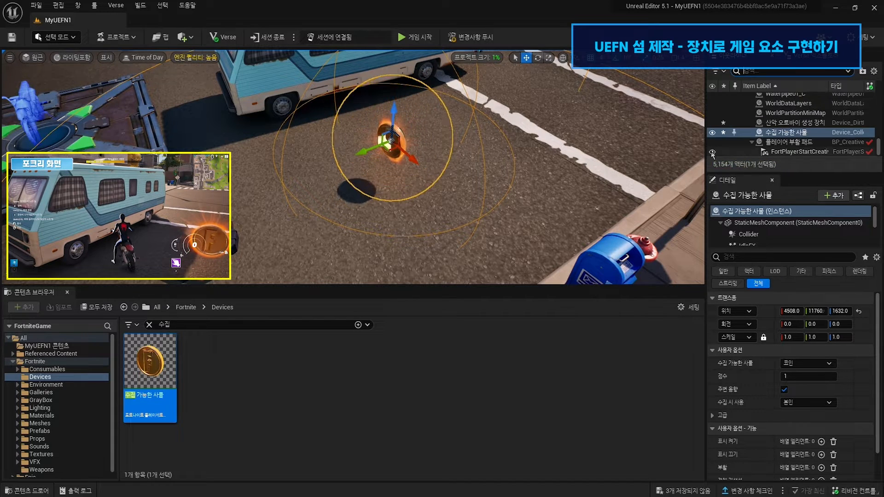
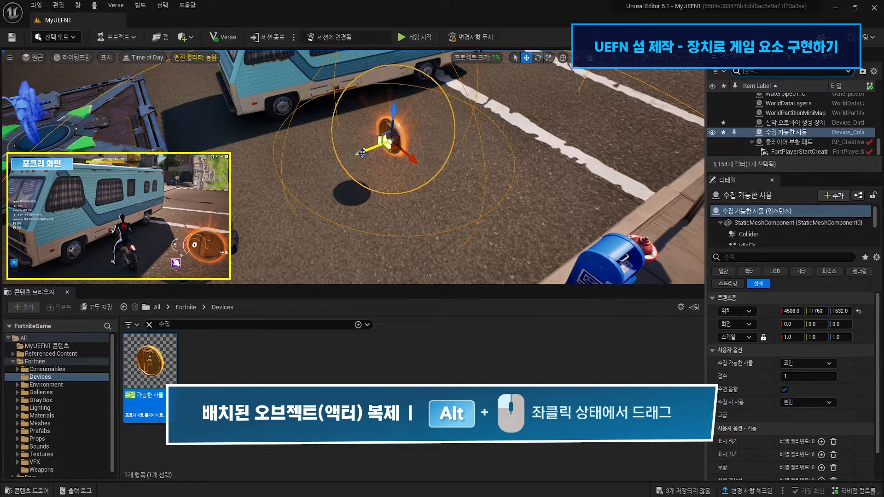
{"action": "left_click_drag", "start_coordinate": [367, 161], "coordinate": [453, 127], "text": "alt"}
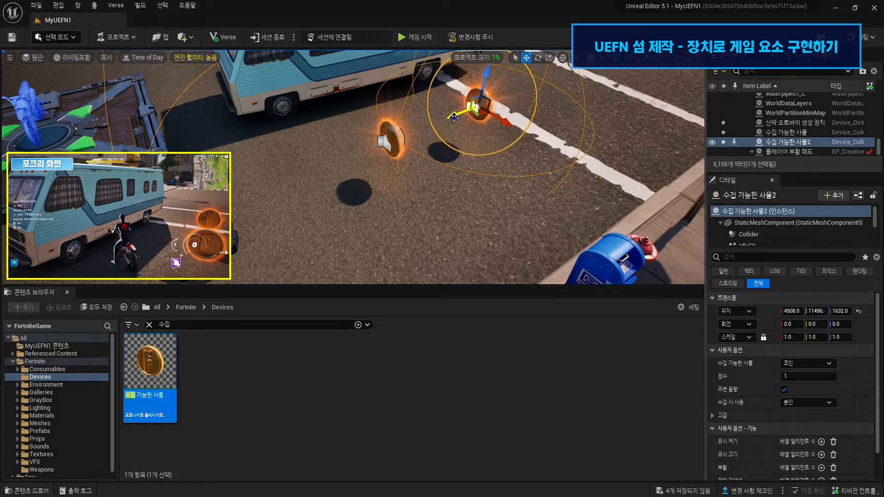
{"action": "left_click_drag", "start_coordinate": [454, 117], "coordinate": [535, 174], "text": "alt"}
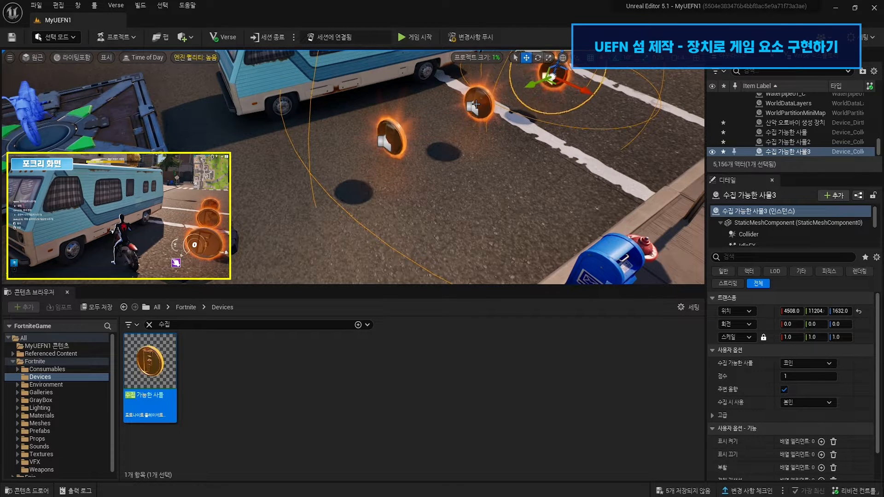
{"action": "right_click_drag", "start_coordinate": [428, 125], "coordinate": [436, 108]}
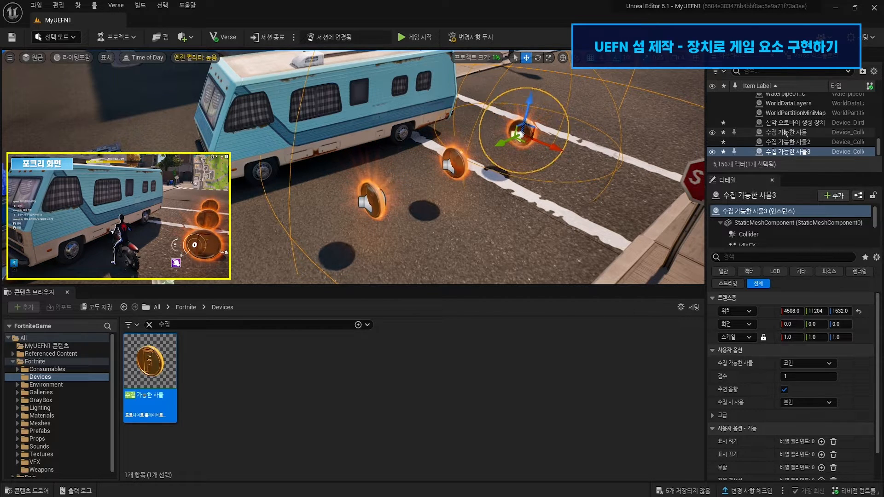
Search the outliner for "IslandSetti" and select the IslandSettings0 actor.
{"action": "left_click", "coordinate": [772, 71]}
{"action": "type", "text": "islan"}
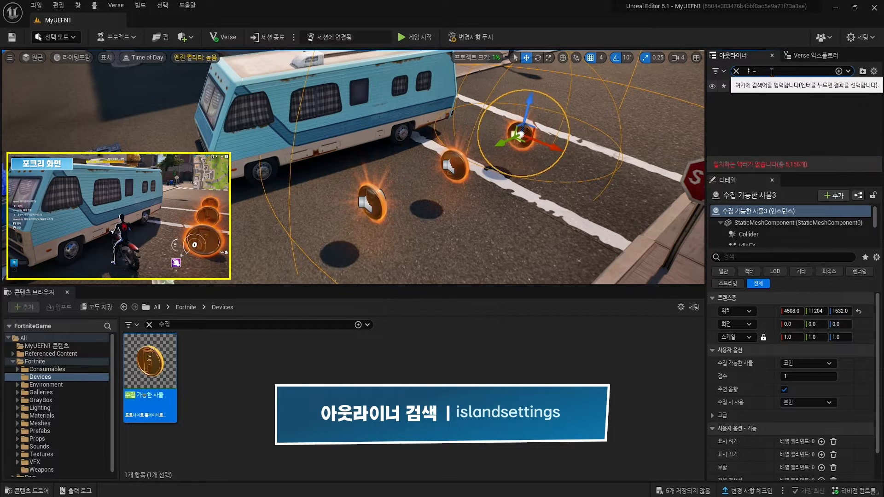
{"action": "type", "text": "dS"}
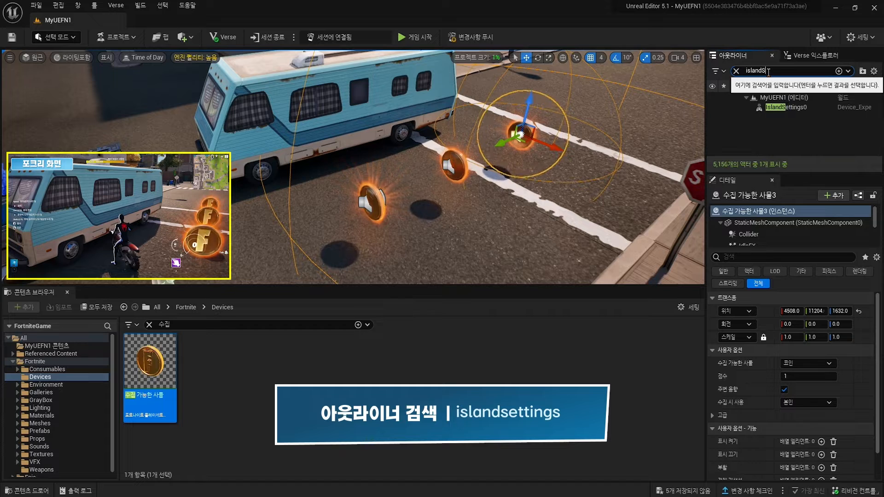
{"action": "type", "text": "etti"}
{"action": "key", "text": "Return"}
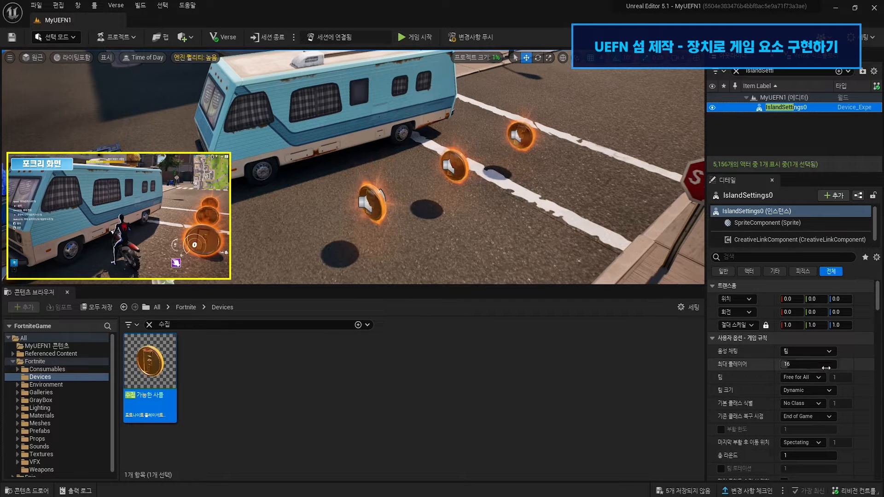
Filter the island settings' details by "득점", enable the score-to-end rule (득점하여 종료) and set it to 3.
{"action": "left_click", "coordinate": [760, 259]}
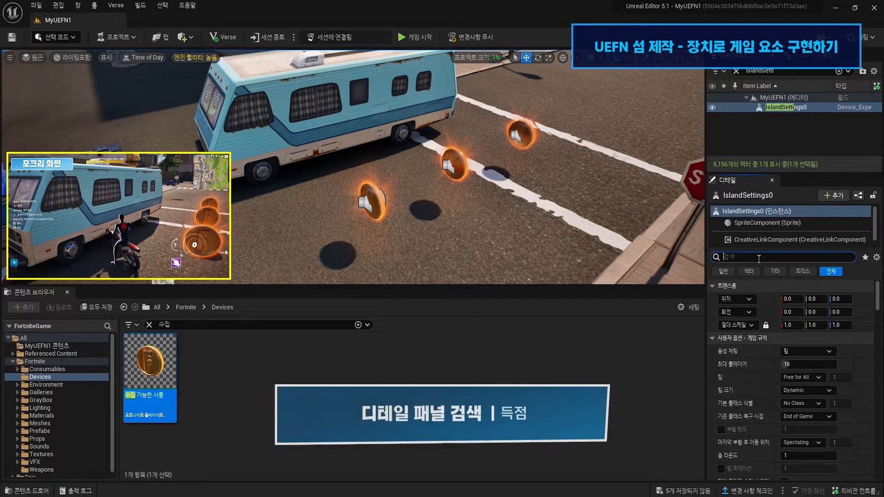
{"action": "key", "text": "BackSpace"}
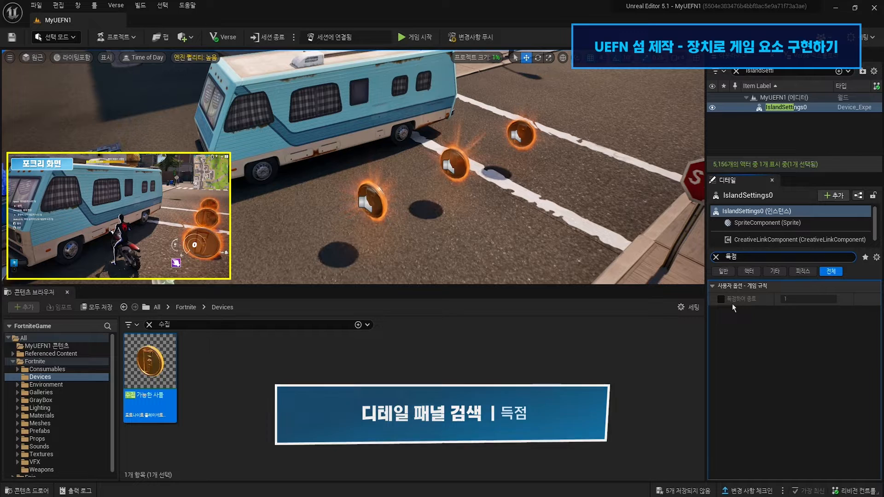
{"action": "mouse_move", "coordinate": [742, 300]}
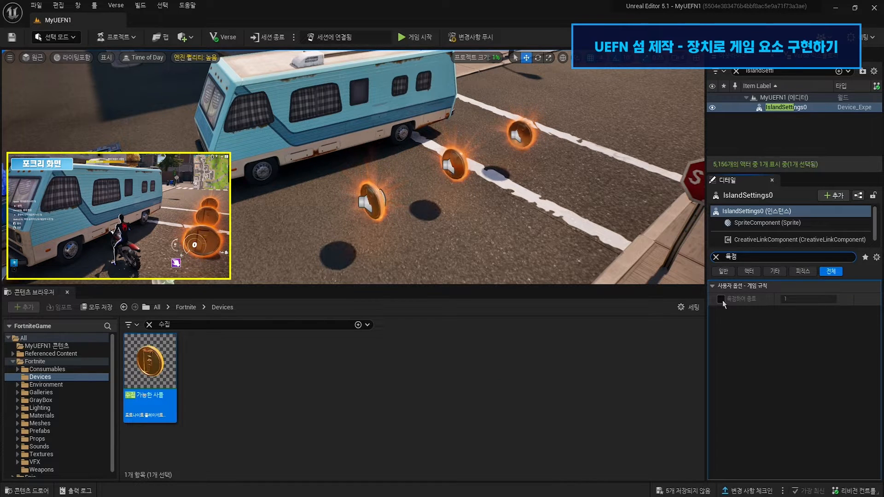
{"action": "left_click", "coordinate": [721, 299]}
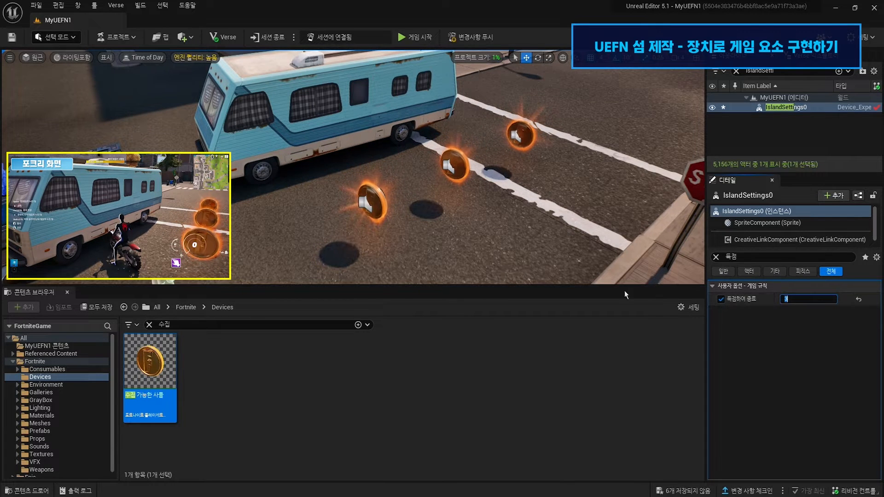
Start the game and run the character through the coins on the road to playtest the score-to-end rule.
{"action": "left_click", "coordinate": [420, 40]}
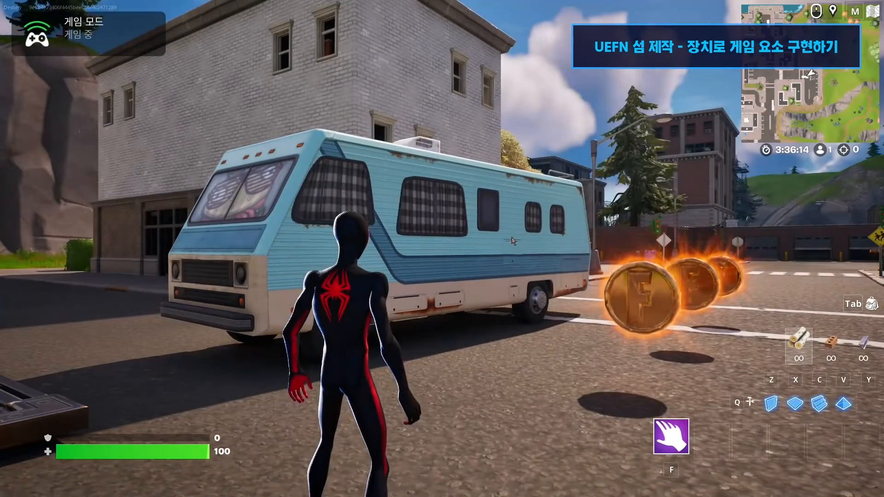
{"action": "key", "text": "w"}
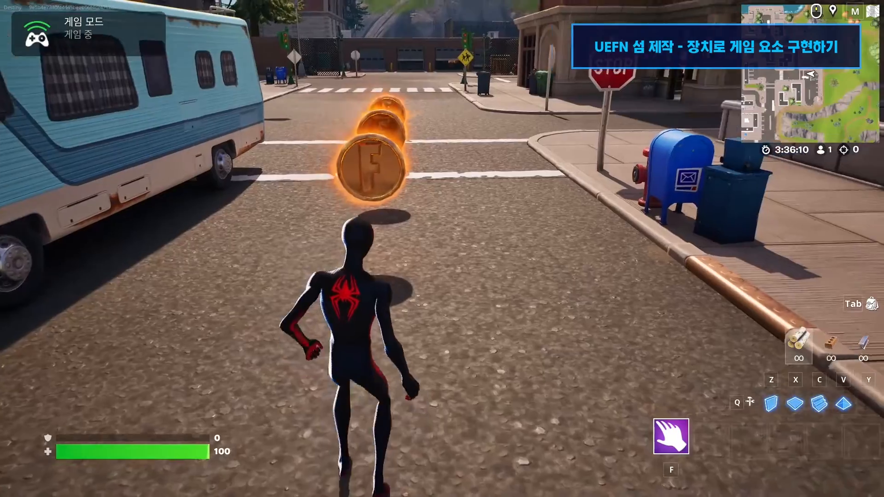
{"action": "key", "text": "w"}
{"action": "key", "text": "w"}
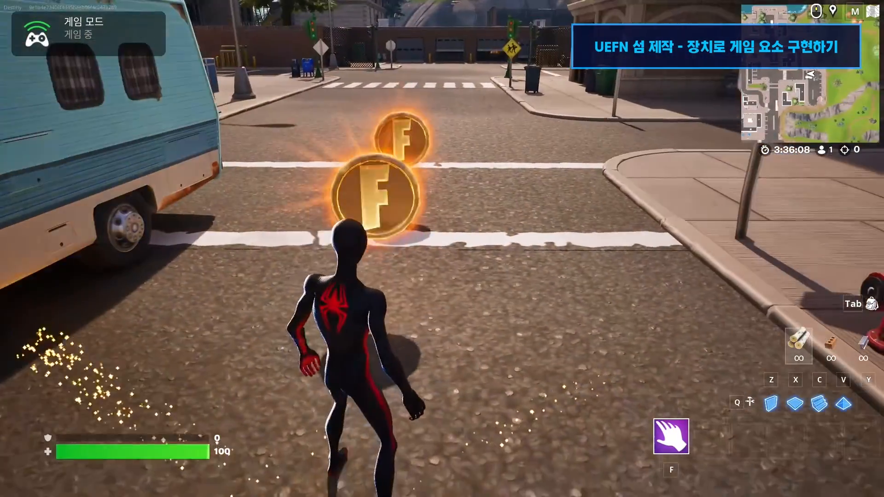
{"action": "key", "text": "w"}
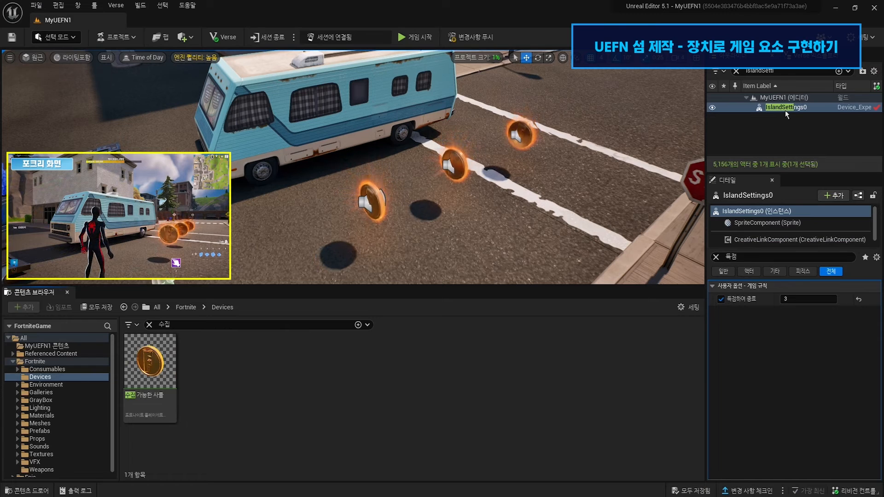
Clear the details filter of IslandSettings0 and set the game winner display time (게임 승자 표시 시간) to 3.0 and game score display time (게임 점수 표시 시간) to 15.0.
{"action": "left_click", "coordinate": [788, 109]}
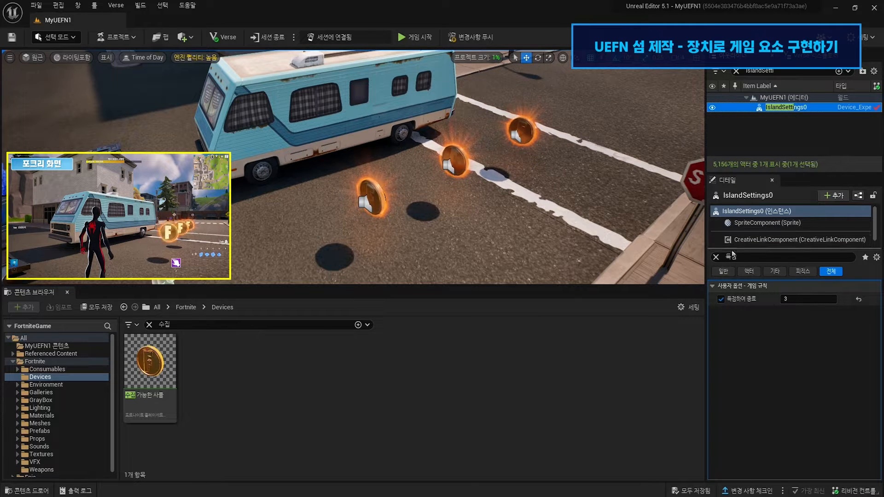
{"action": "left_click", "coordinate": [716, 257]}
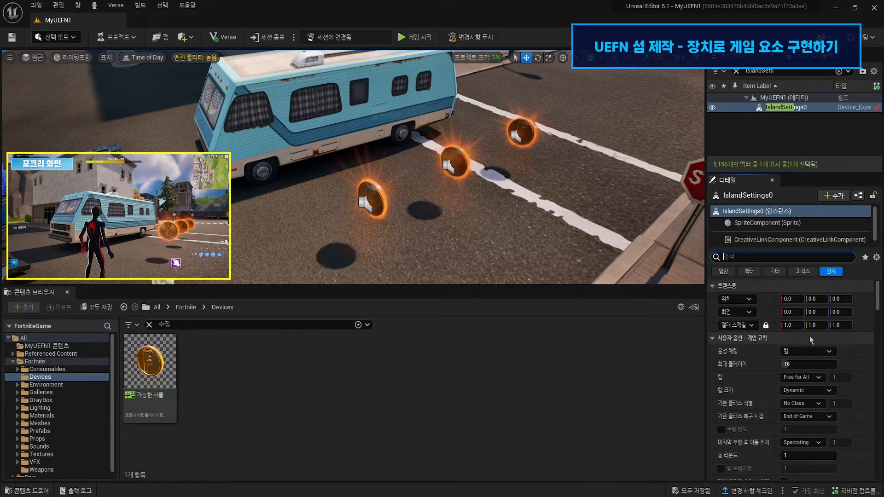
{"action": "scroll", "coordinate": [811, 340], "scroll_direction": "down", "scroll_amount": 8}
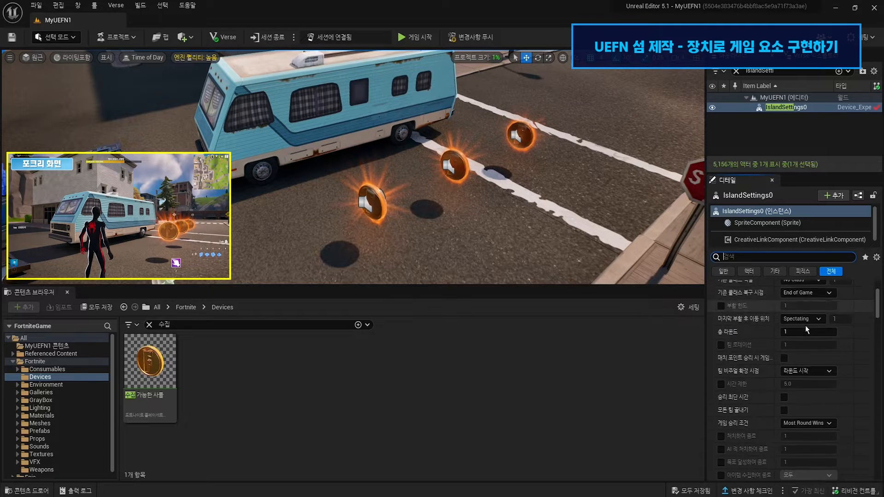
{"action": "scroll", "coordinate": [806, 327], "scroll_direction": "down", "scroll_amount": 10}
{"action": "scroll", "coordinate": [801, 354], "scroll_direction": "down", "scroll_amount": 10}
{"action": "scroll", "coordinate": [801, 355], "scroll_direction": "down", "scroll_amount": 12}
{"action": "scroll", "coordinate": [801, 355], "scroll_direction": "down", "scroll_amount": 11}
{"action": "scroll", "coordinate": [801, 358], "scroll_direction": "down", "scroll_amount": 12}
{"action": "scroll", "coordinate": [800, 355], "scroll_direction": "down", "scroll_amount": 12}
{"action": "scroll", "coordinate": [800, 355], "scroll_direction": "down", "scroll_amount": 10}
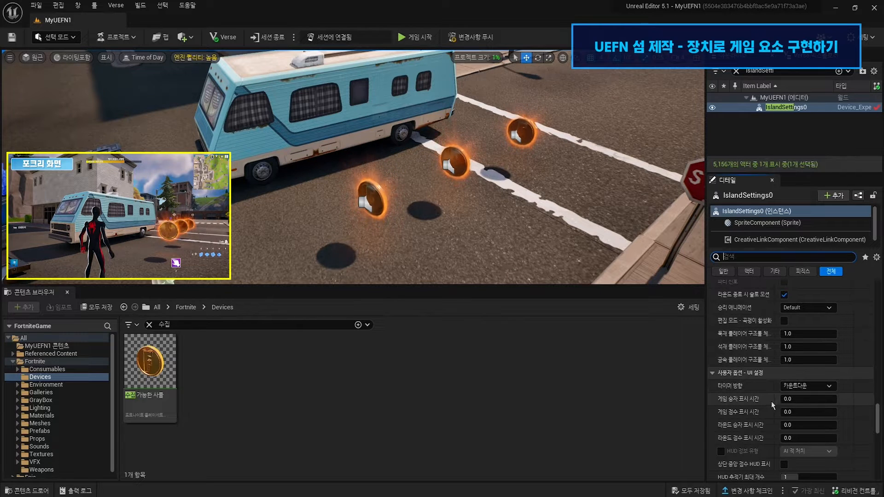
{"action": "mouse_move", "coordinate": [754, 403]}
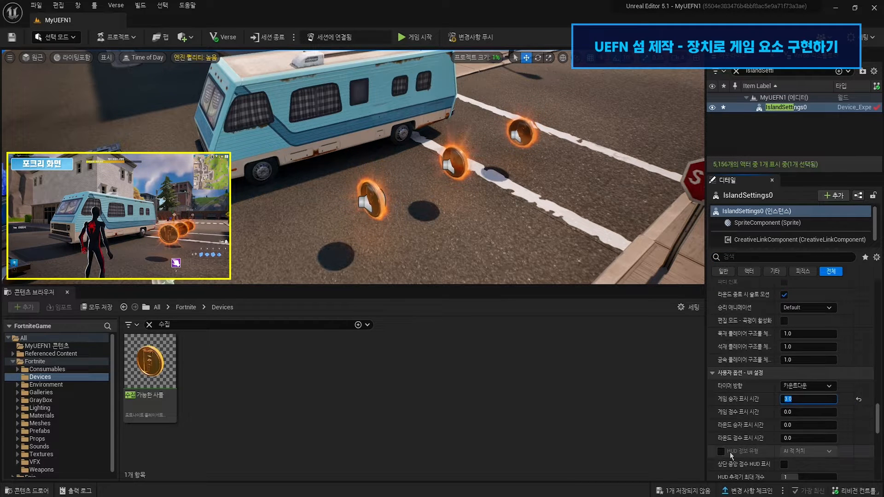
{"action": "mouse_move", "coordinate": [730, 418]}
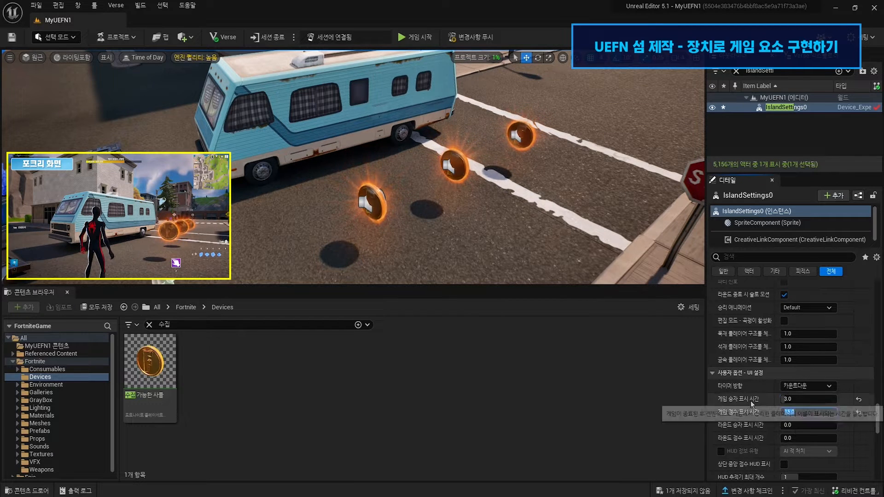
Enable the first scoreboard column (점수판 1번째 칸) in the UI settings and set it to score (점수).
{"action": "scroll", "coordinate": [757, 414], "scroll_direction": "down", "scroll_amount": 1}
{"action": "scroll", "coordinate": [757, 414], "scroll_direction": "down", "scroll_amount": 6}
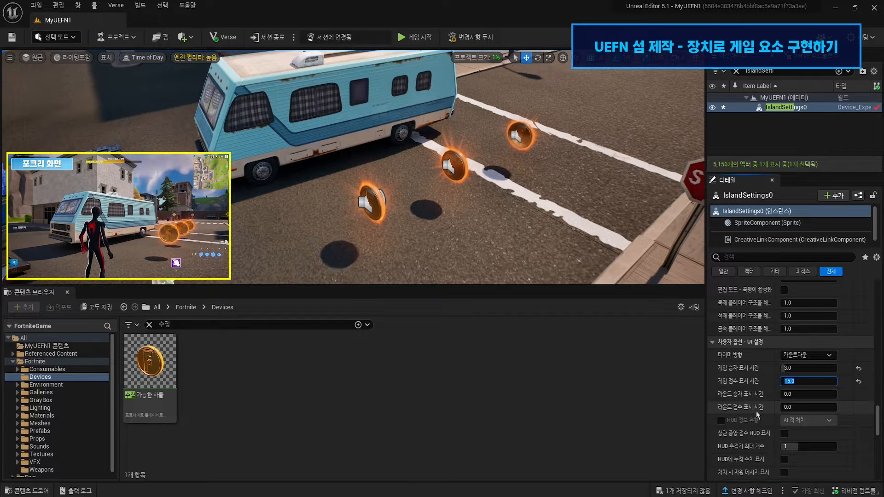
{"action": "scroll", "coordinate": [760, 417], "scroll_direction": "down", "scroll_amount": 2}
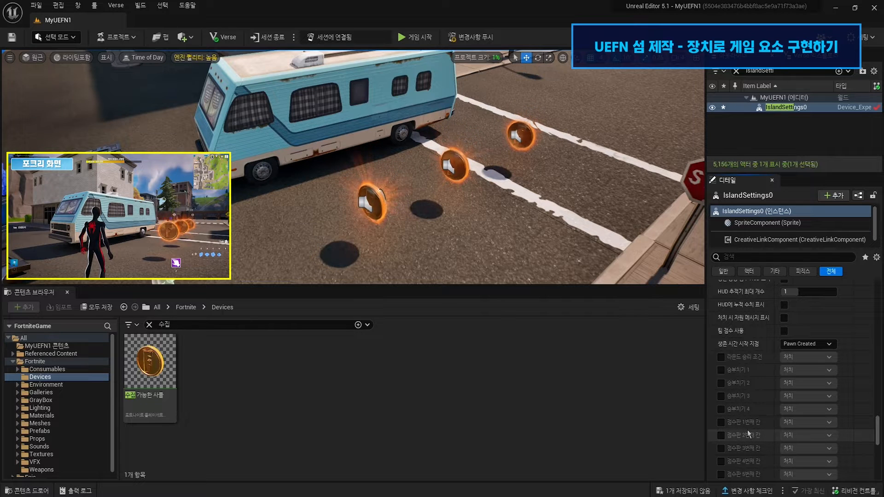
{"action": "left_click", "coordinate": [721, 422]}
{"action": "left_click", "coordinate": [799, 423]}
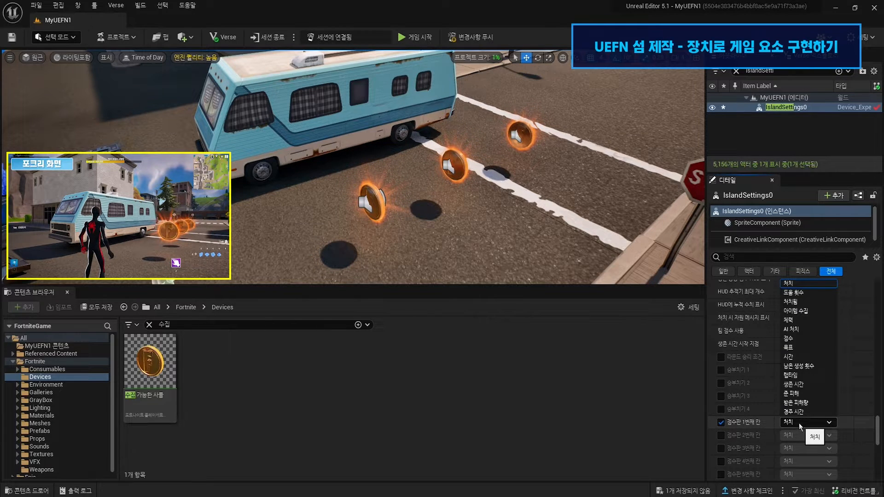
{"action": "left_click", "coordinate": [804, 339]}
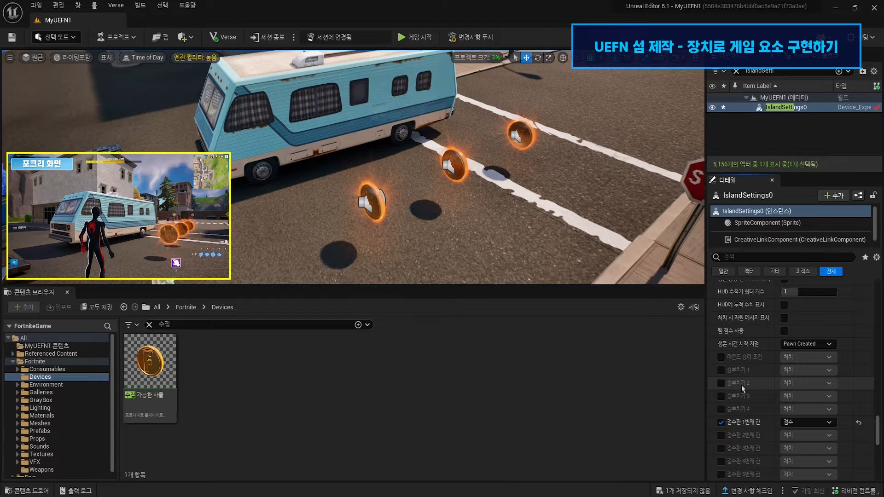
Playtest the game again by collecting the three coins, check the end-of-game scoreboard and close it.
{"action": "left_click", "coordinate": [418, 37]}
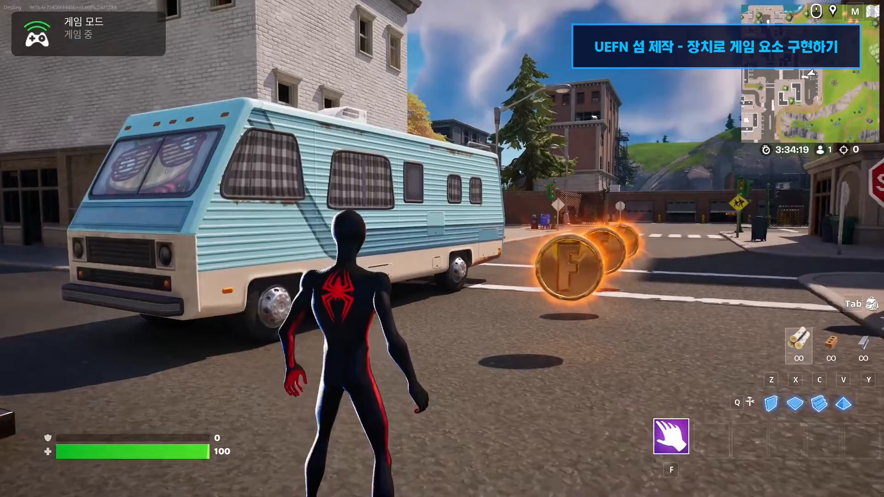
{"action": "key", "text": "w"}
{"action": "key", "text": "w"}
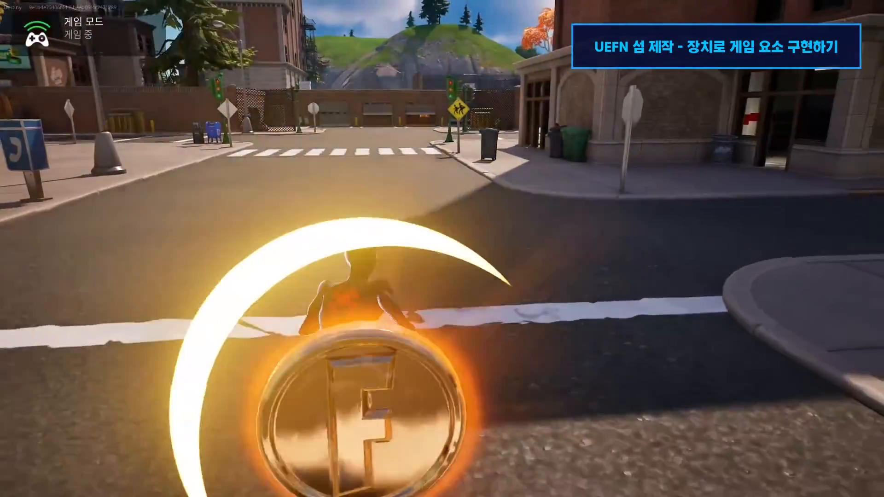
{"action": "key", "text": "w"}
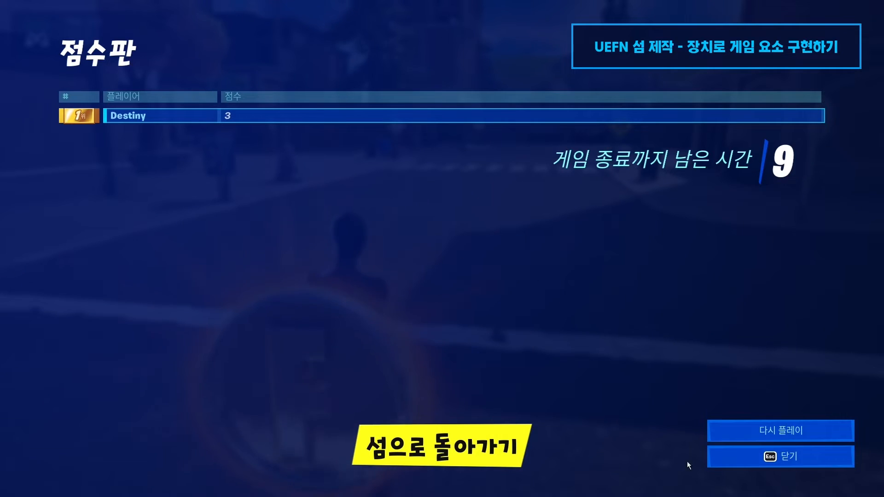
{"action": "left_click", "coordinate": [798, 462]}
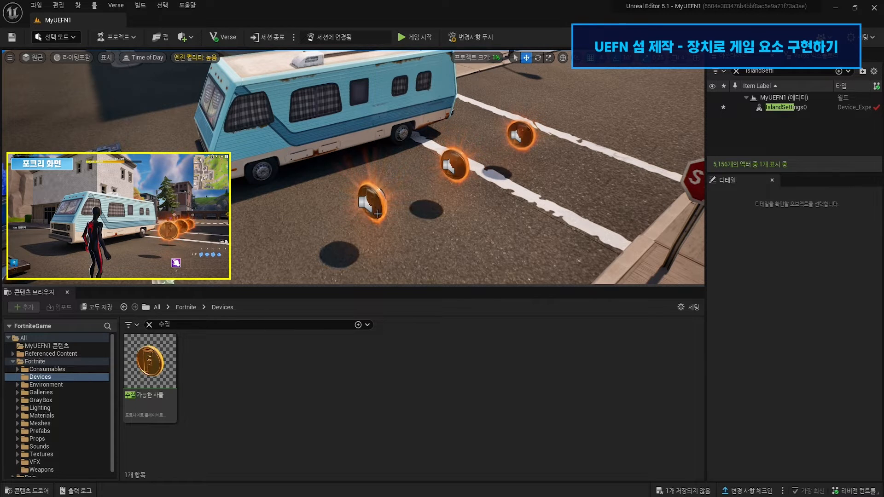
Change the collectible type of all three coins beside the camper van to bronze coin (브론즈 코인).
{"action": "left_click", "coordinate": [372, 201]}
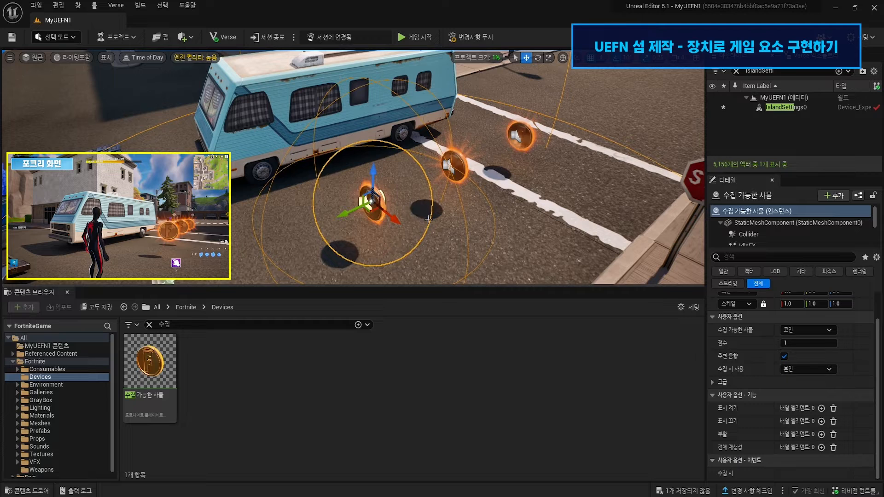
{"action": "left_click", "coordinate": [799, 329]}
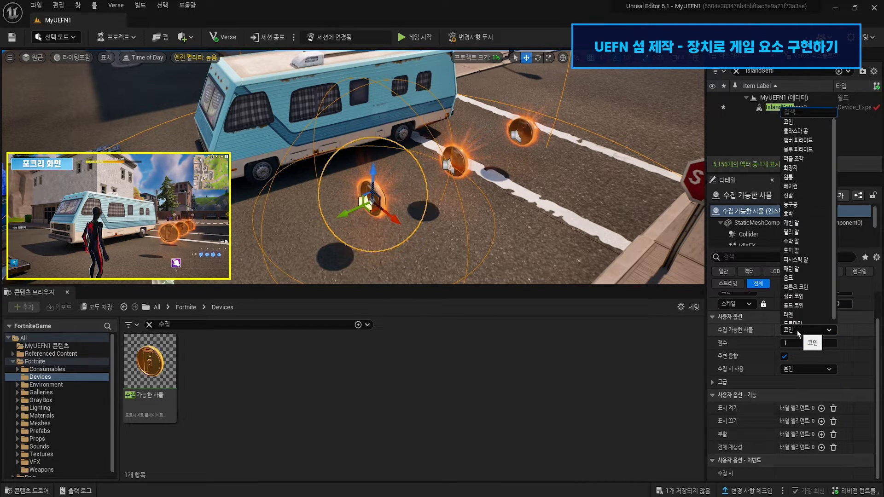
{"action": "left_click", "coordinate": [800, 289]}
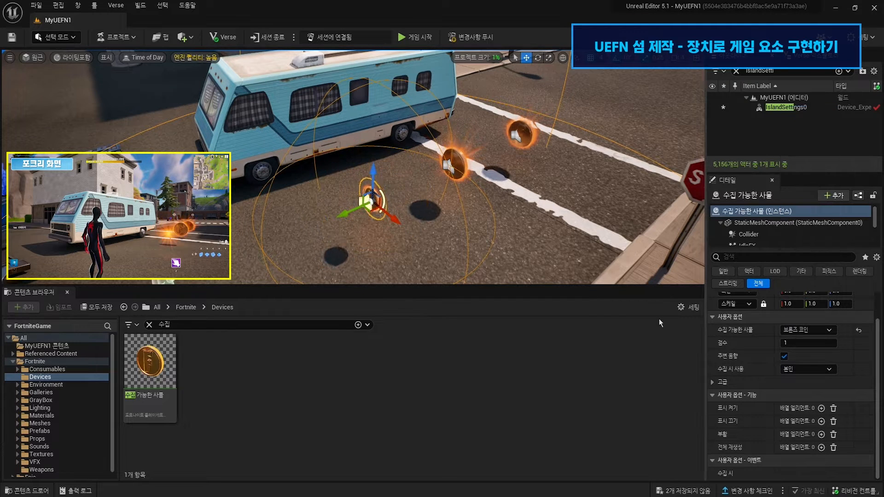
{"action": "left_click", "coordinate": [454, 161]}
{"action": "left_click", "coordinate": [792, 328]}
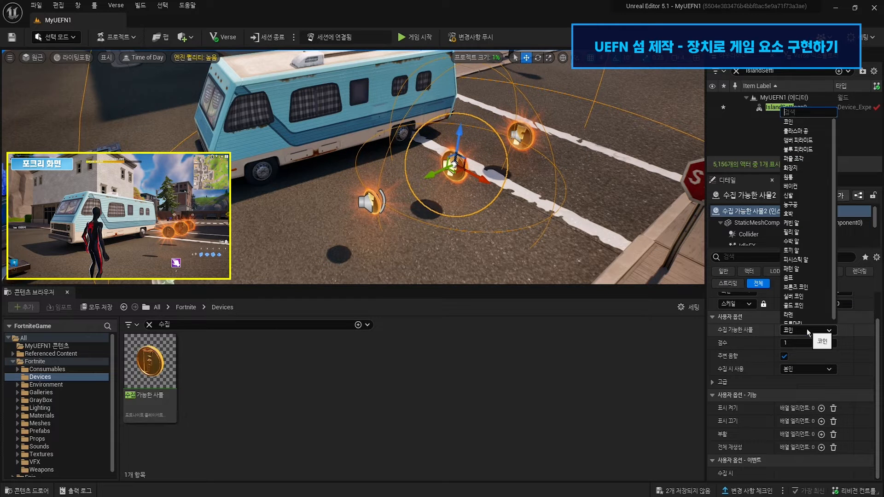
{"action": "left_click", "coordinate": [804, 288]}
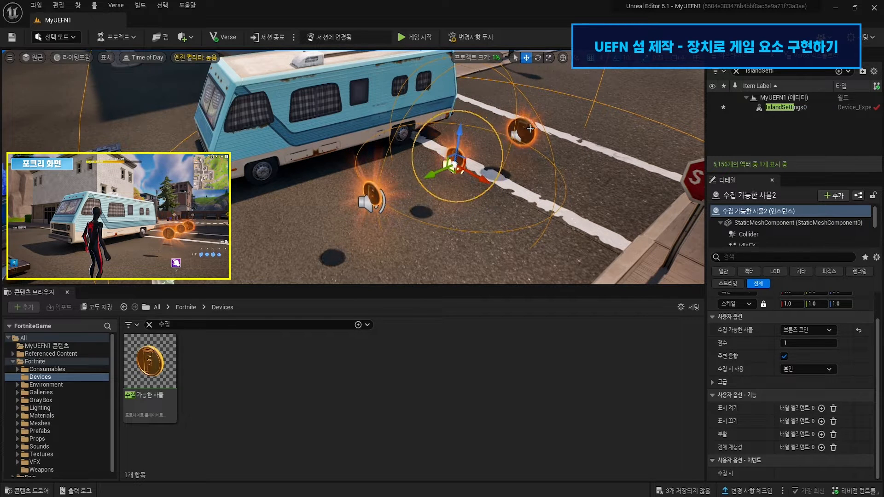
{"action": "left_click", "coordinate": [513, 148]}
{"action": "left_click", "coordinate": [800, 330]}
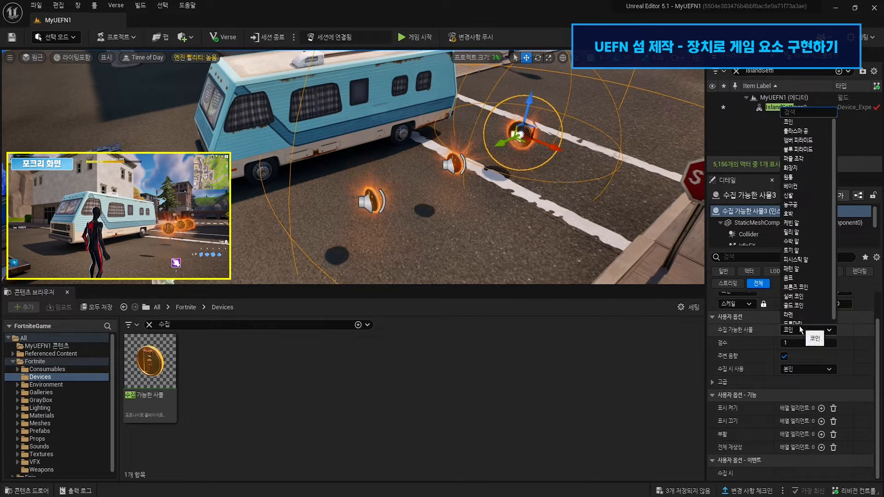
{"action": "left_click", "coordinate": [795, 287]}
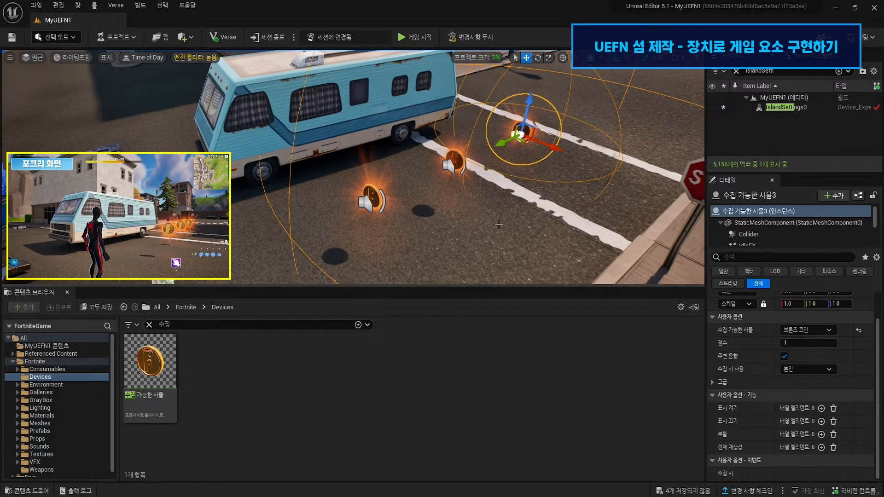
Duplicate the last bronze coin to the road beyond the white line and make the copy a silver coin (실버 코인) with score 10.
{"action": "right_click_drag", "start_coordinate": [492, 222], "coordinate": [489, 270]}
{"action": "key", "text": "d"}
{"action": "key", "text": "w"}
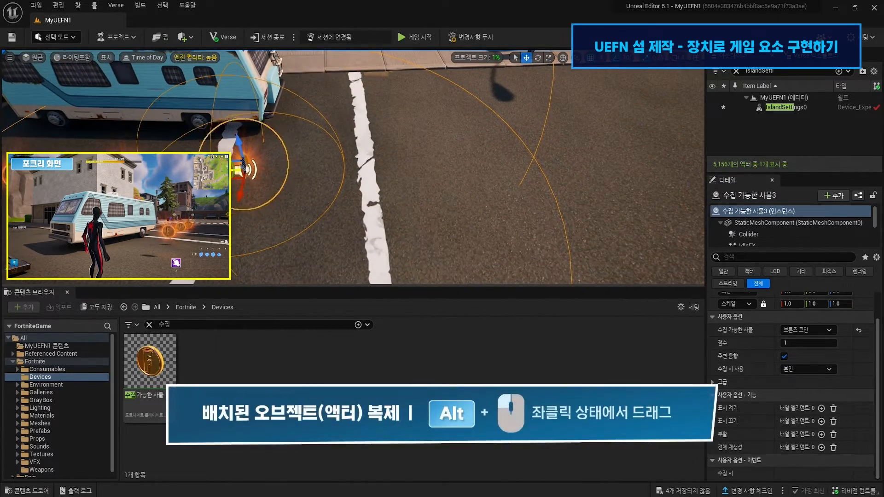
{"action": "left_click_drag", "start_coordinate": [240, 170], "coordinate": [603, 154], "text": "alt"}
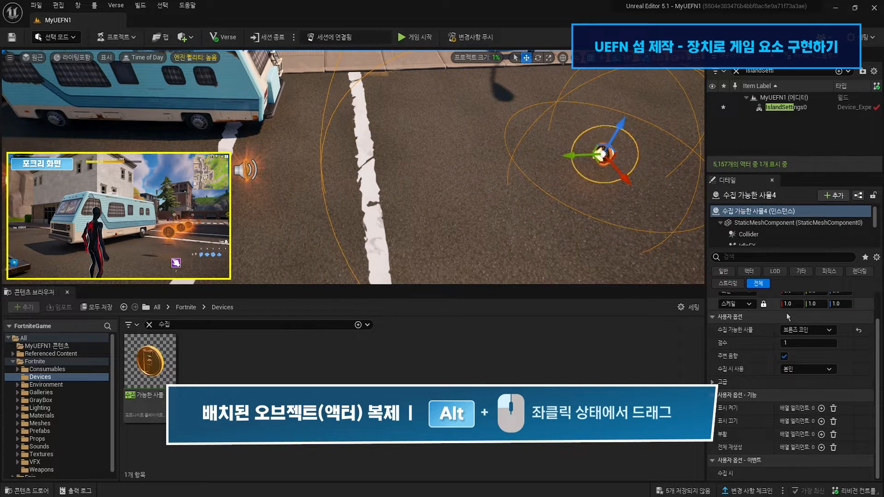
{"action": "left_click", "coordinate": [816, 330]}
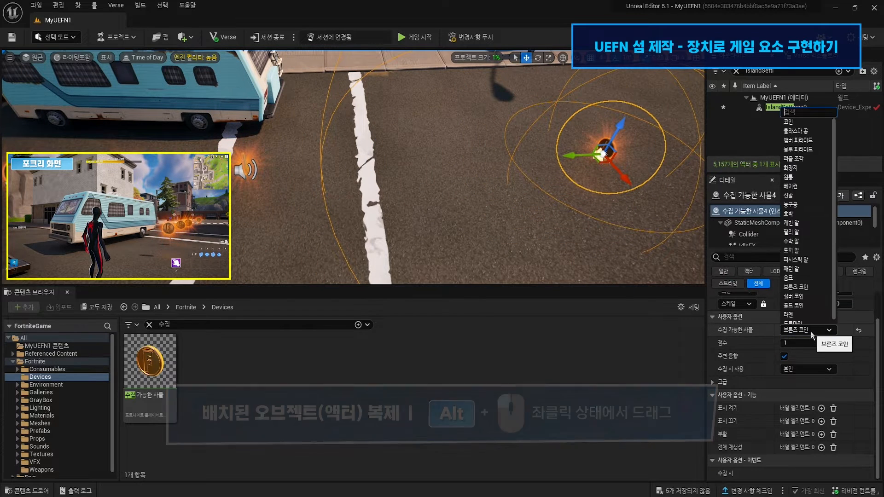
{"action": "left_click", "coordinate": [806, 297]}
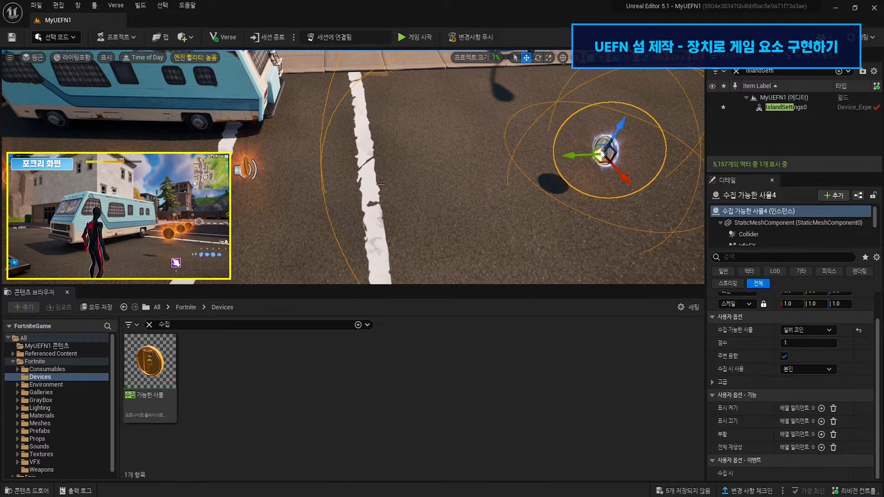
{"action": "left_click", "coordinate": [795, 342]}
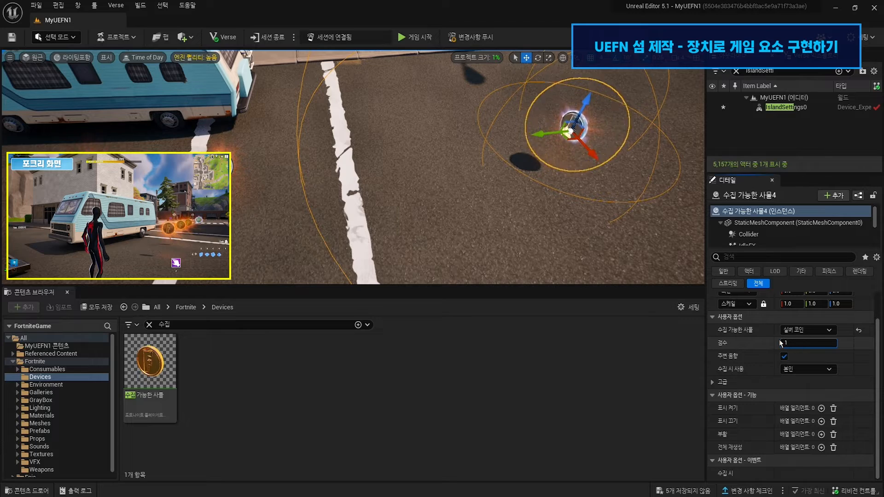
Duplicate the silver coin farther along the road, away from the camper van.
{"action": "right_click_drag", "start_coordinate": [568, 221], "coordinate": [617, 203]}
{"action": "right_click_drag", "start_coordinate": [336, 159], "coordinate": [302, 172]}
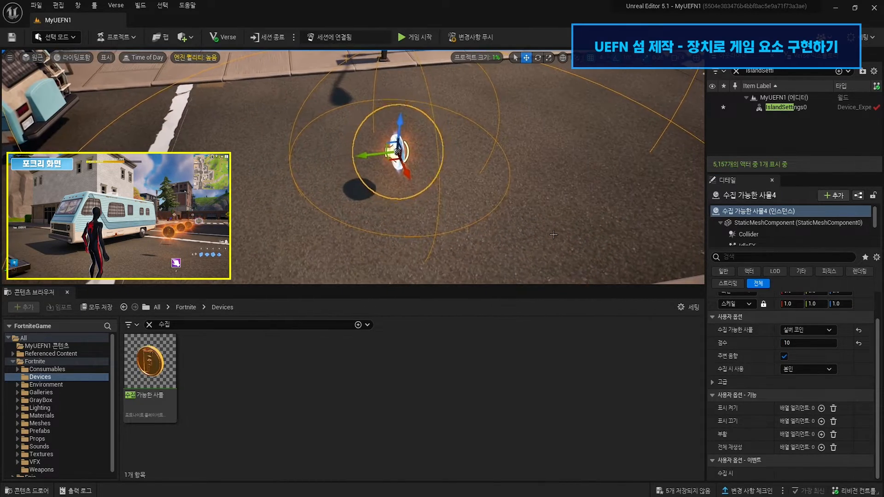
{"action": "left_click_drag", "start_coordinate": [366, 156], "coordinate": [547, 148], "text": "alt"}
{"action": "right_click_drag", "start_coordinate": [547, 149], "coordinate": [562, 116]}
{"action": "mouse_move", "coordinate": [468, 226]}
{"action": "right_mouse_down"}
{"action": "mouse_move", "coordinate": [483, 234]}
{"action": "mouse_move", "coordinate": [468, 226]}
{"action": "right_mouse_up"}
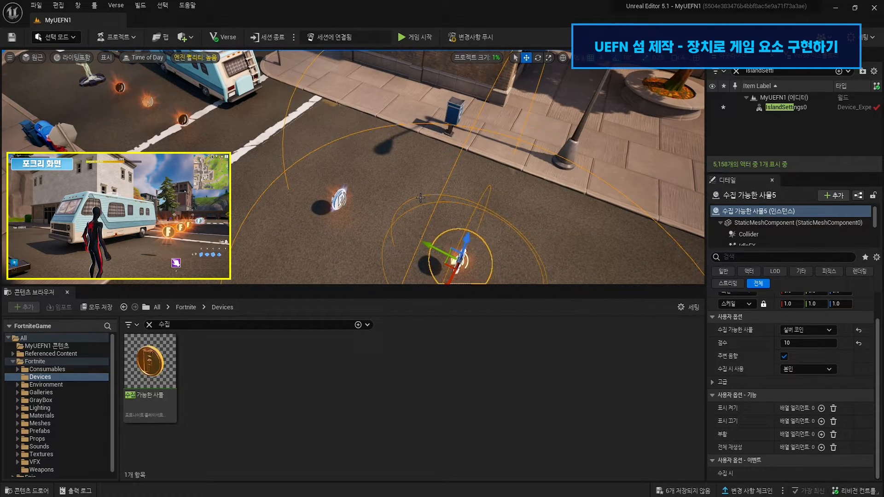
Duplicate the second silver coin onto the crosswalk and make the copy a gold coin (골드 코인) with score 30.
{"action": "right_click_drag", "start_coordinate": [385, 251], "coordinate": [415, 248]}
{"action": "right_click_drag", "start_coordinate": [349, 224], "coordinate": [329, 219]}
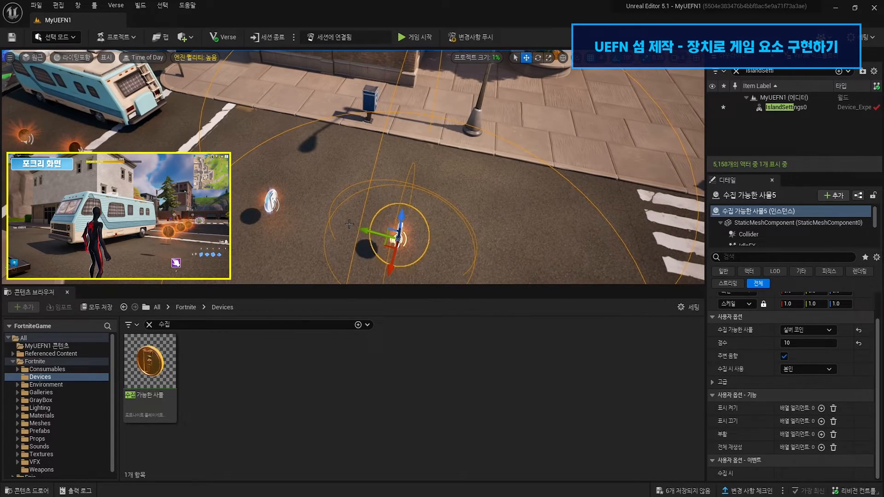
{"action": "right_click_drag", "start_coordinate": [347, 211], "coordinate": [347, 211]}
{"action": "left_click_drag", "start_coordinate": [337, 215], "coordinate": [620, 261], "text": "alt"}
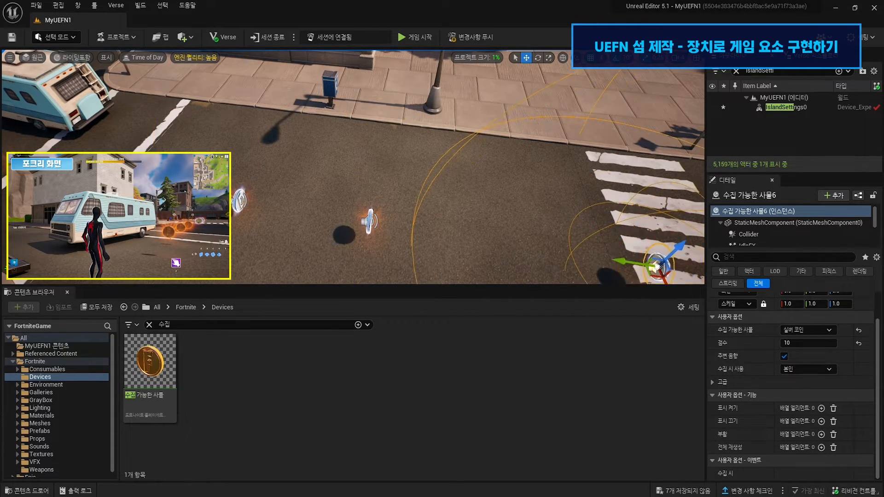
{"action": "key", "text": "f"}
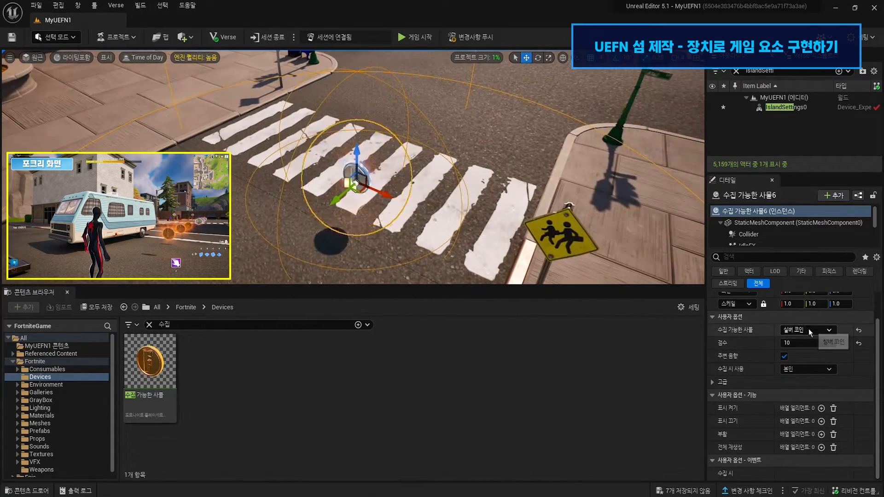
{"action": "left_click", "coordinate": [809, 330]}
{"action": "left_click", "coordinate": [804, 307]}
{"action": "left_click", "coordinate": [809, 343]}
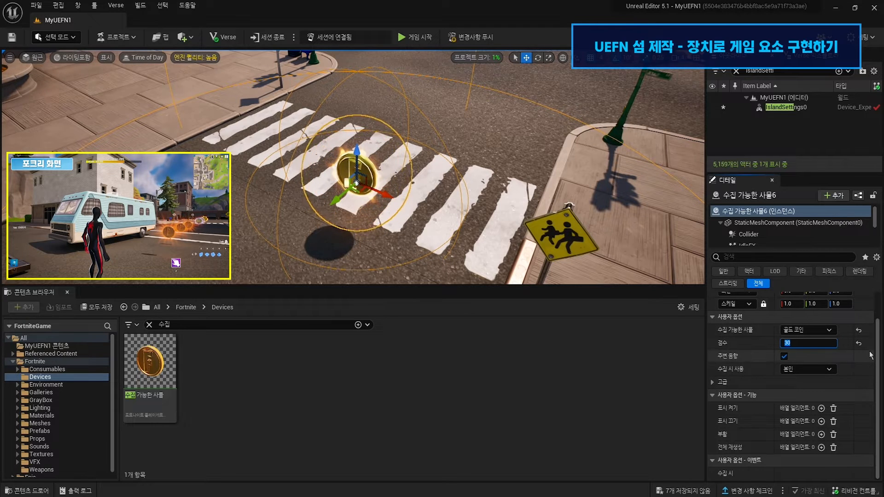
Scale the gold coin uniformly to 1.5 with the scale ratio locked.
{"action": "scroll", "coordinate": [880, 353], "scroll_direction": "up", "scroll_amount": 2}
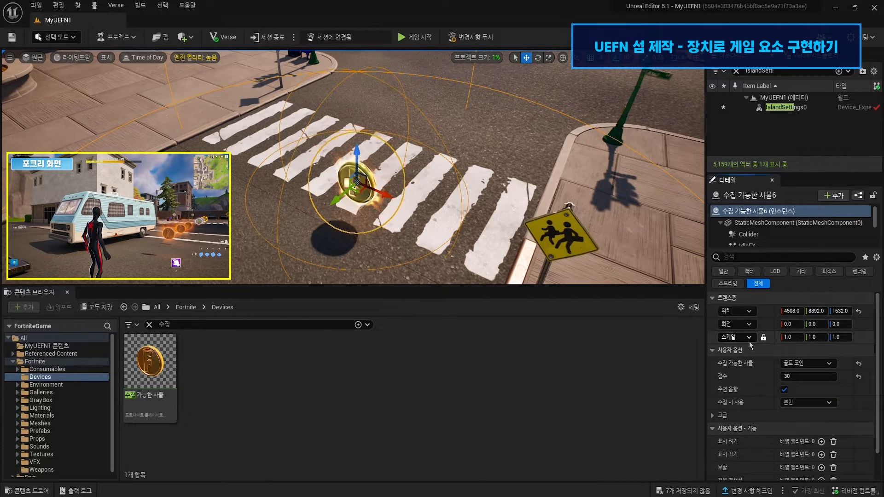
{"action": "left_click", "coordinate": [765, 338]}
{"action": "left_click", "coordinate": [765, 338]}
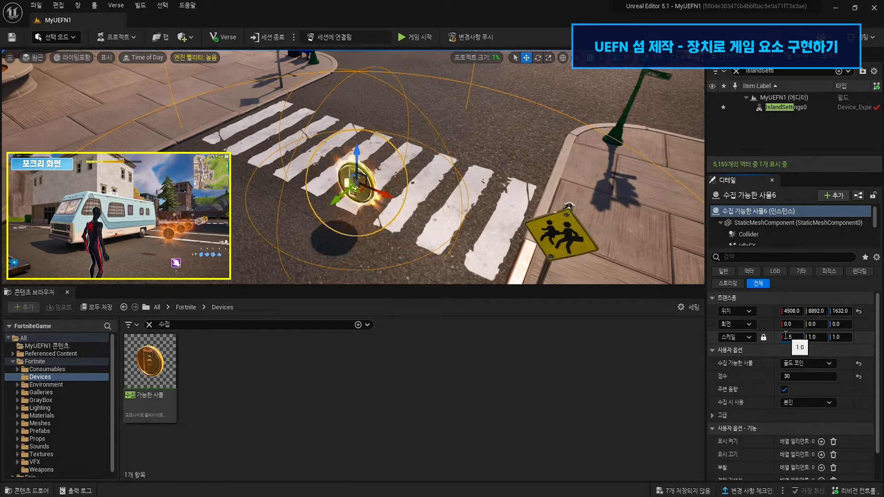
{"action": "left_click", "coordinate": [786, 337]}
Move the gold coin from the crosswalk into the brick building, behind the arched windows.
{"action": "right_click_drag", "start_coordinate": [450, 190], "coordinate": [390, 154]}
{"action": "left_click_drag", "start_coordinate": [427, 245], "coordinate": [193, 85]}
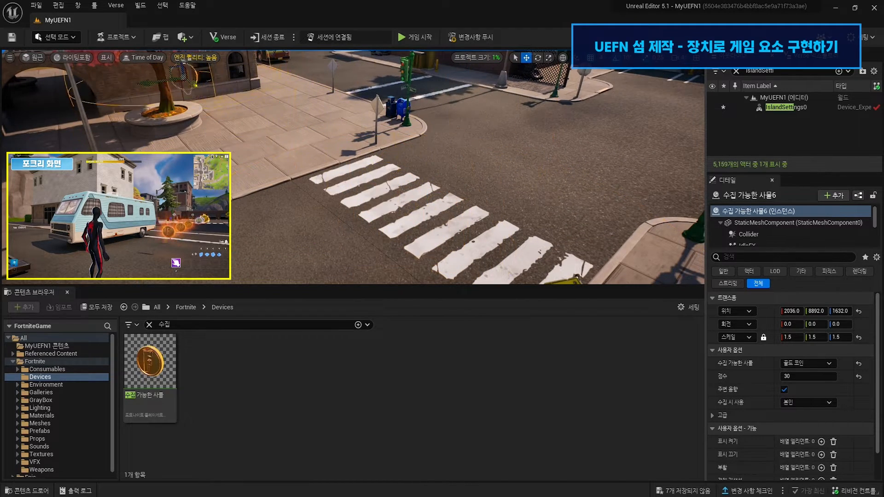
{"action": "key", "text": "f"}
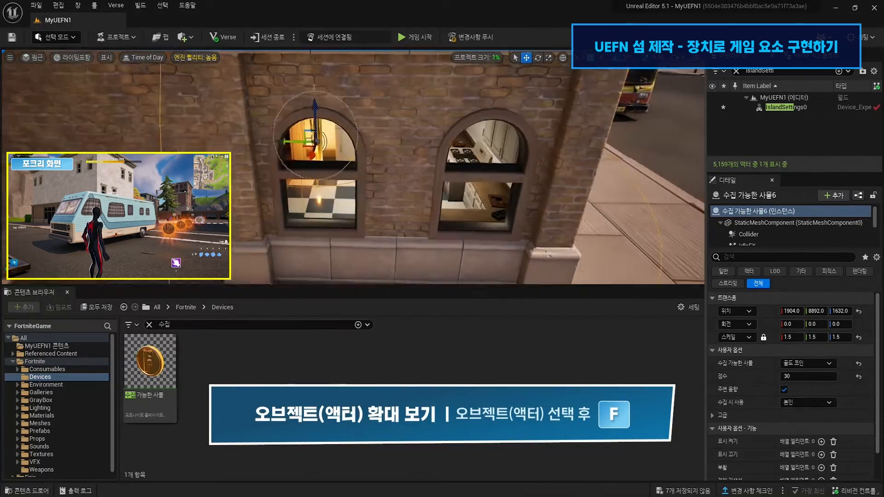
{"action": "mouse_move", "coordinate": [301, 164]}
{"action": "left_mouse_down"}
{"action": "mouse_move", "coordinate": [295, 182]}
{"action": "mouse_move", "coordinate": [294, 171]}
{"action": "mouse_move", "coordinate": [305, 170]}
{"action": "mouse_move", "coordinate": [295, 170]}
{"action": "left_mouse_up"}
{"action": "right_click_drag", "start_coordinate": [295, 172], "coordinate": [276, 171]}
{"action": "key", "text": "s"}
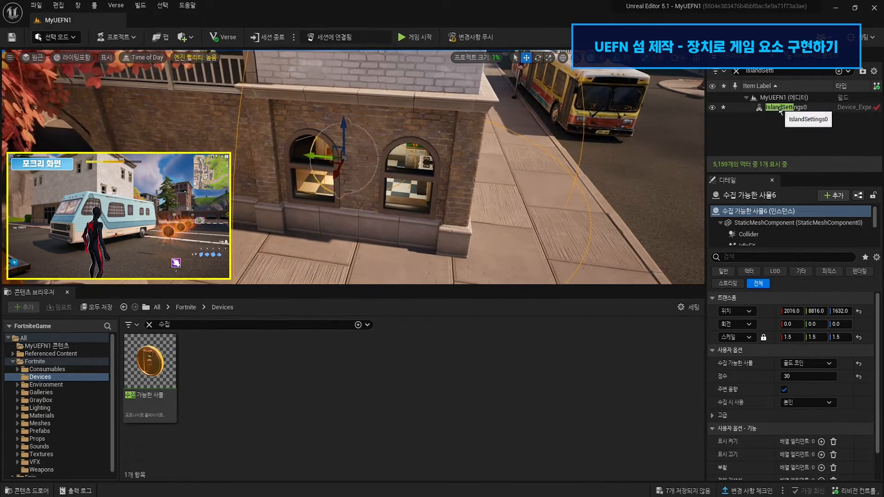
Set the end-by-score value (득점하여 종료) of IslandSettings0 to 50.
{"action": "left_click", "coordinate": [780, 108]}
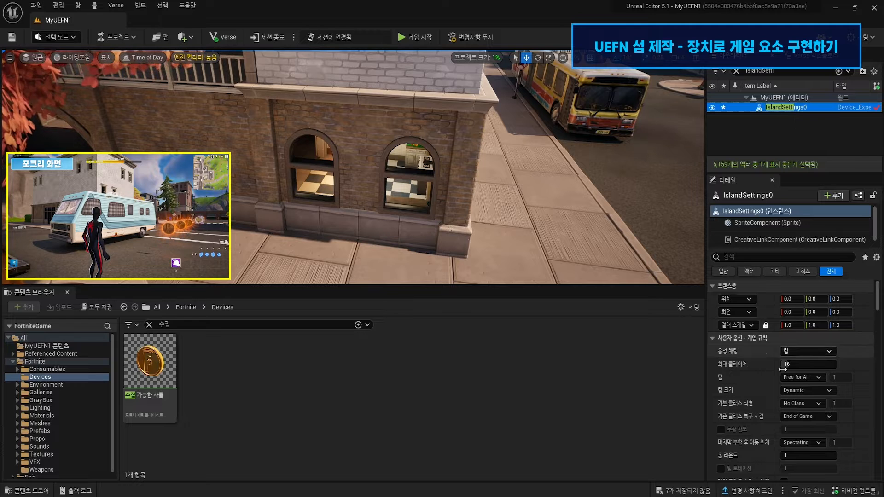
{"action": "scroll", "coordinate": [787, 368], "scroll_direction": "down", "scroll_amount": 2}
{"action": "scroll", "coordinate": [788, 376], "scroll_direction": "down", "scroll_amount": 8}
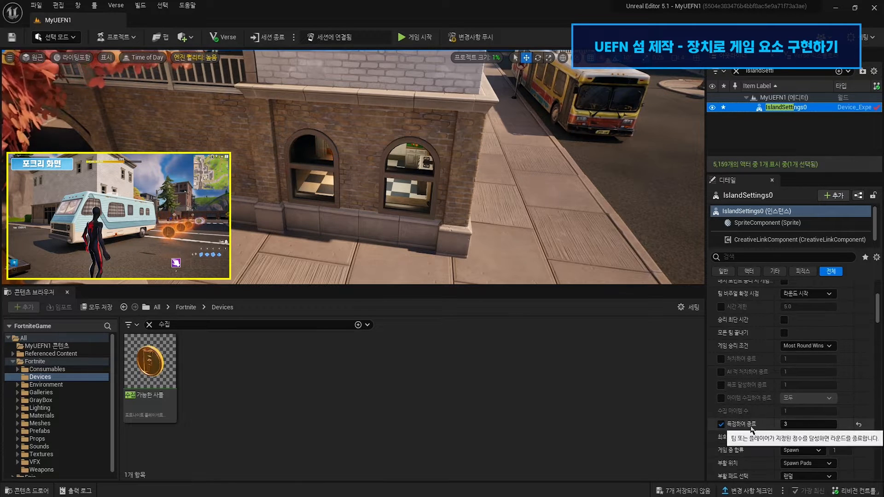
{"action": "left_click", "coordinate": [801, 426]}
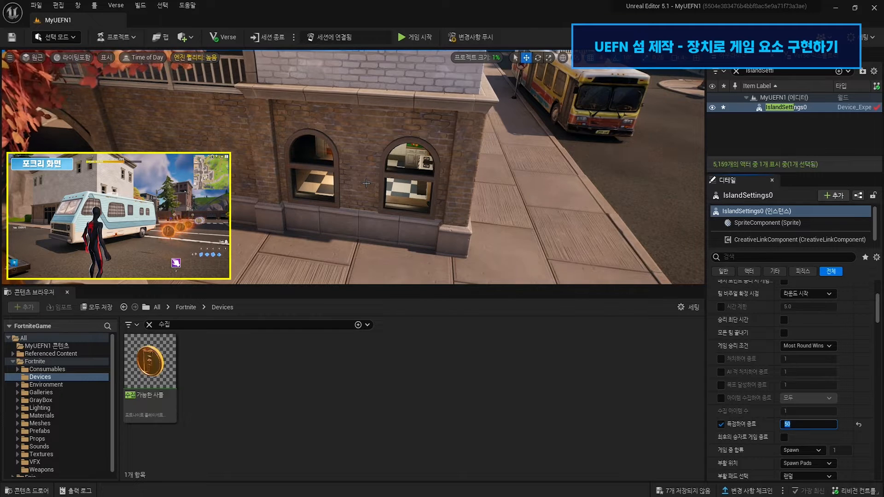
Clear the device search and place a billboard (게시판) device by the brick wall beside the arched windows.
{"action": "right_click_drag", "start_coordinate": [366, 183], "coordinate": [336, 183]}
{"action": "mouse_move", "coordinate": [299, 156]}
{"action": "right_mouse_down"}
{"action": "mouse_move", "coordinate": [322, 157]}
{"action": "mouse_move", "coordinate": [295, 156]}
{"action": "mouse_move", "coordinate": [312, 139]}
{"action": "mouse_move", "coordinate": [314, 151]}
{"action": "mouse_move", "coordinate": [308, 142]}
{"action": "right_mouse_up"}
{"action": "key", "text": "w"}
{"action": "key", "text": "a"}
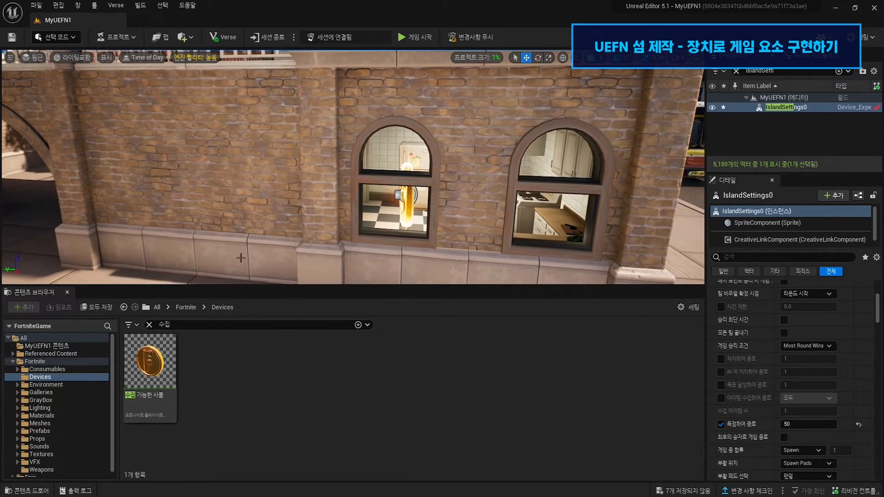
{"action": "left_click", "coordinate": [149, 325]}
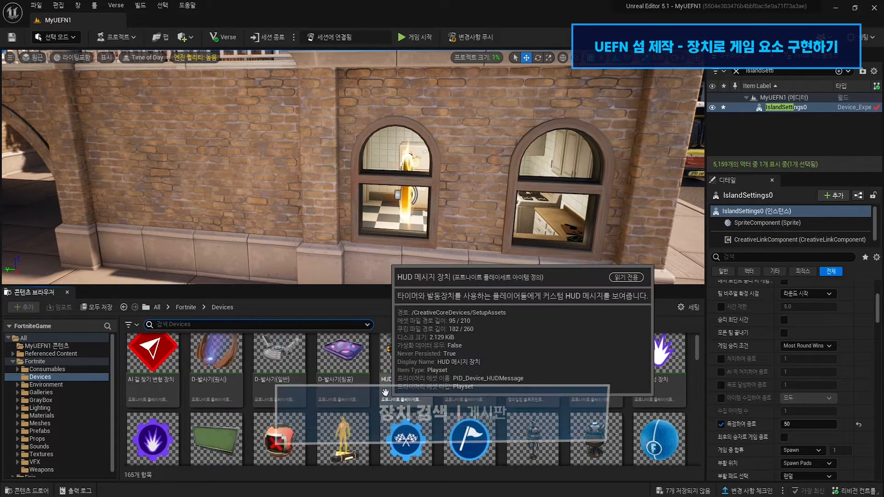
{"action": "scroll", "coordinate": [322, 391], "scroll_direction": "down", "scroll_amount": 2}
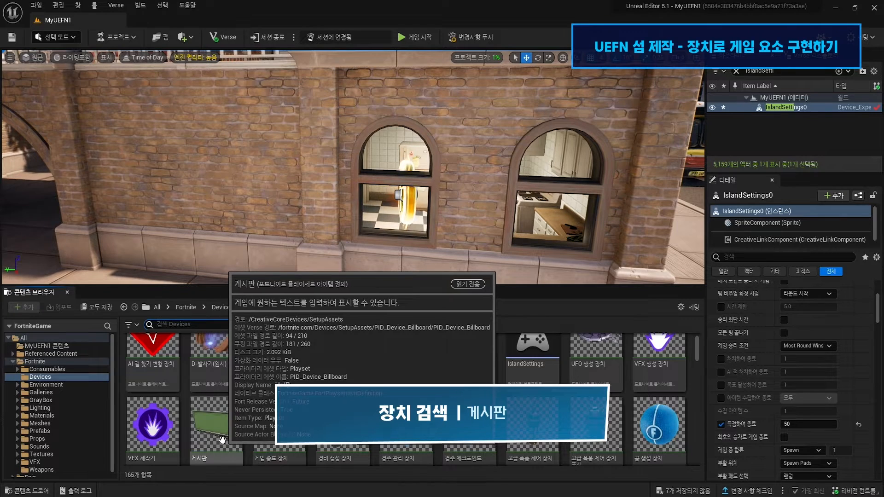
{"action": "left_click_drag", "start_coordinate": [218, 441], "coordinate": [209, 247]}
{"action": "right_click_drag", "start_coordinate": [210, 247], "coordinate": [182, 261]}
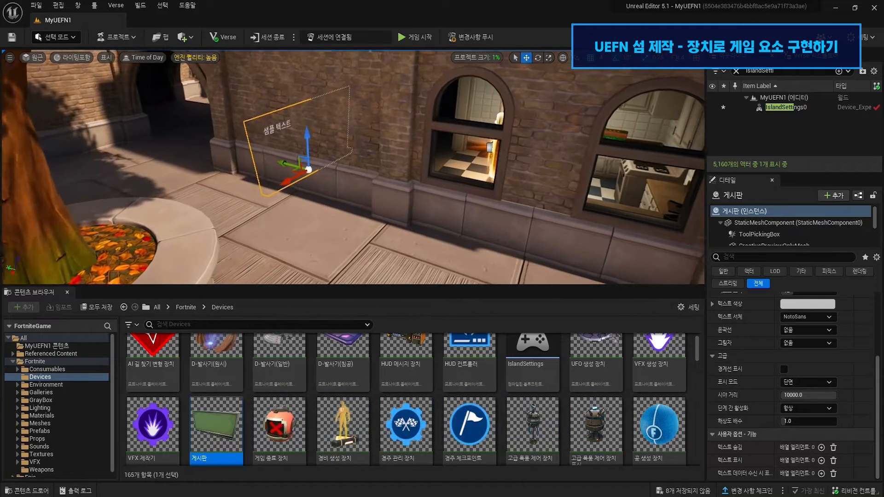
Shift the billboard away from the wall and rotate it about 90 degrees so it stands parallel to the wall.
{"action": "right_click_drag", "start_coordinate": [264, 183], "coordinate": [271, 185]}
{"action": "left_click_drag", "start_coordinate": [281, 175], "coordinate": [228, 204]}
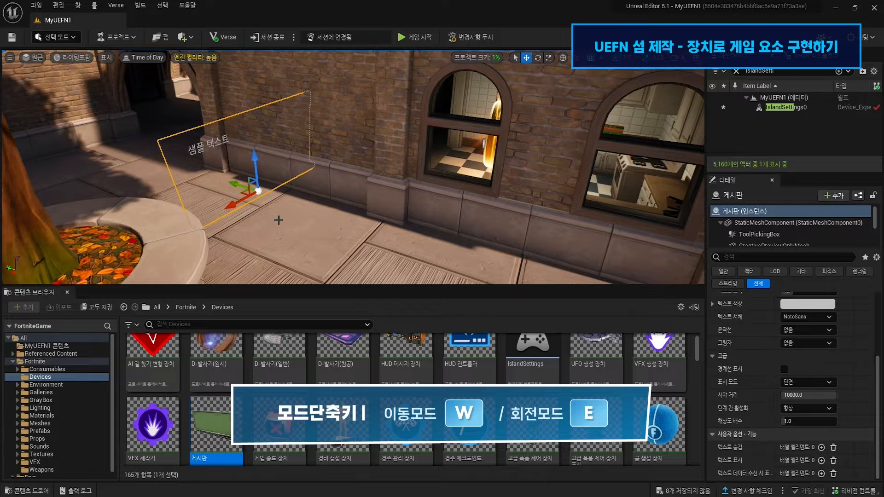
{"action": "key", "text": "e"}
{"action": "left_click_drag", "start_coordinate": [289, 206], "coordinate": [335, 237]}
{"action": "key", "text": "w"}
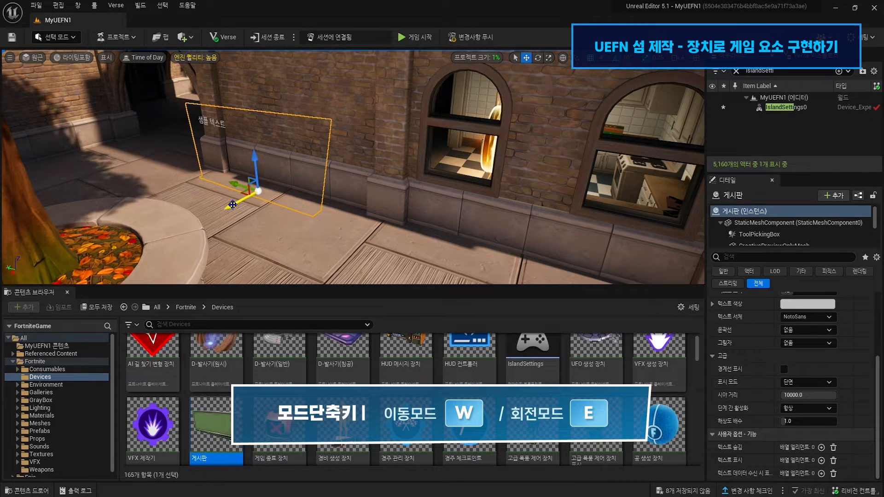
Move the billboard against the brick wall next to the arched window and raise it above the stone base.
{"action": "left_click_drag", "start_coordinate": [233, 204], "coordinate": [286, 174]}
{"action": "right_click_drag", "start_coordinate": [294, 177], "coordinate": [297, 175]}
{"action": "left_click_drag", "start_coordinate": [302, 139], "coordinate": [302, 99]}
{"action": "right_click_drag", "start_coordinate": [335, 106], "coordinate": [353, 100]}
{"action": "key", "text": "a"}
{"action": "key", "text": "w"}
{"action": "key", "text": "s"}
{"action": "key", "text": "s"}
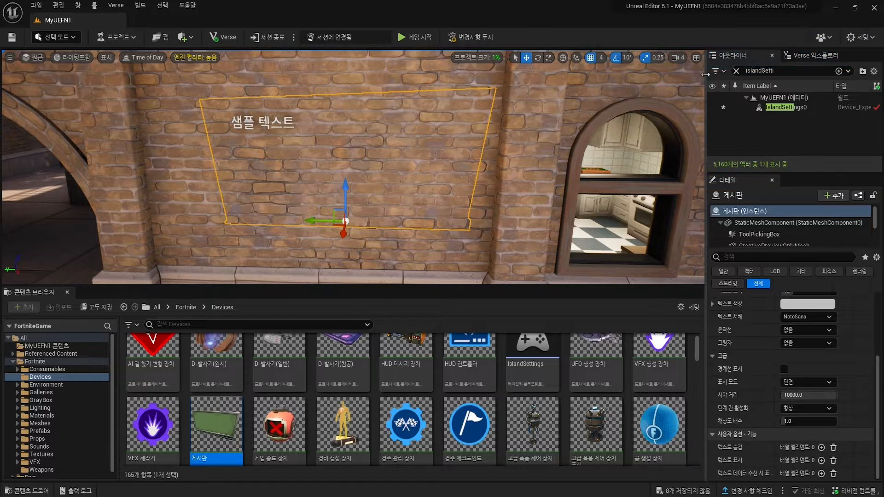
Clear the outliner search and enable the billboard's border display (경계선 표시).
{"action": "left_click", "coordinate": [736, 71]}
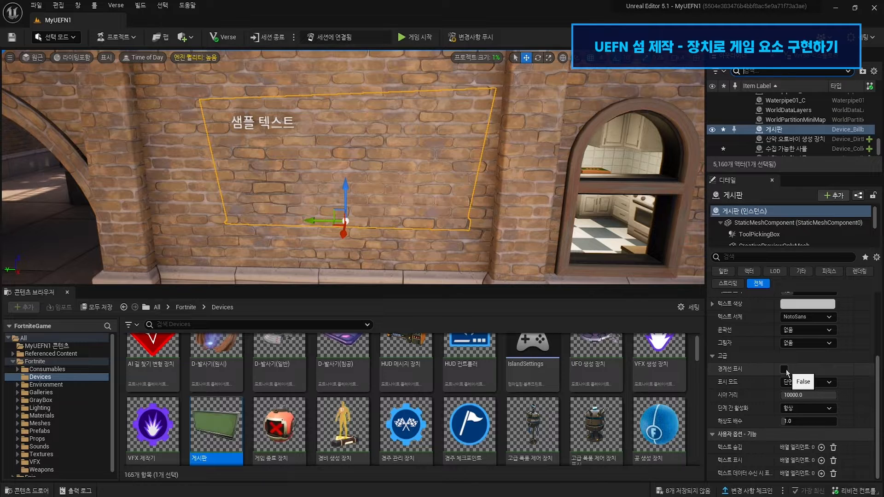
{"action": "left_click", "coordinate": [785, 370]}
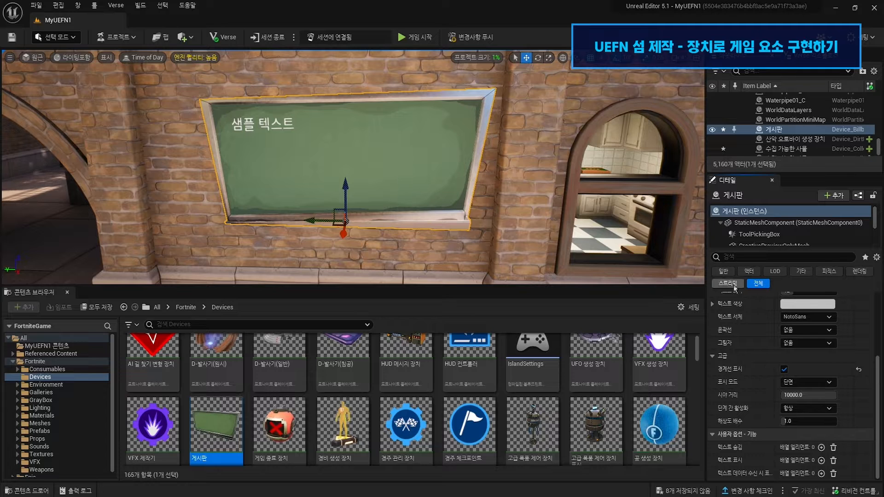
Replace the billboard's sample text with "건물을 파괴하고 금화를 획득하세요.", breaking the line before "금화를".
{"action": "scroll", "coordinate": [852, 368], "scroll_direction": "up", "scroll_amount": 5}
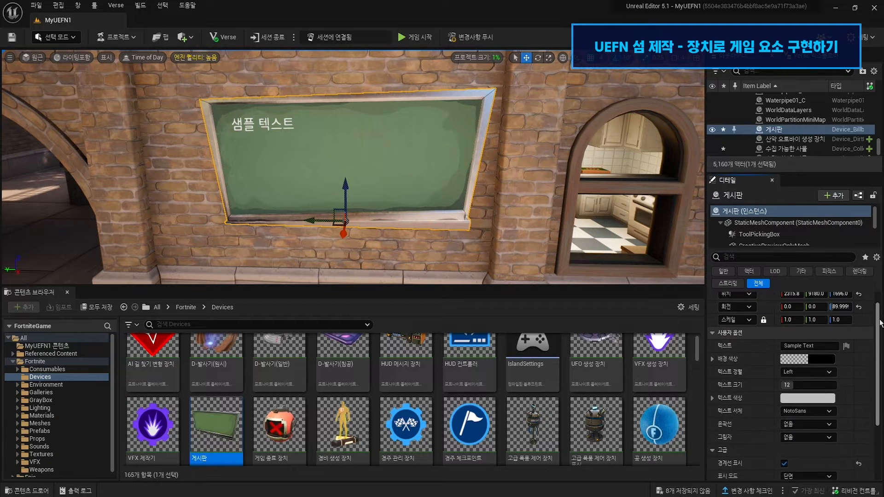
{"action": "left_click", "coordinate": [828, 352]}
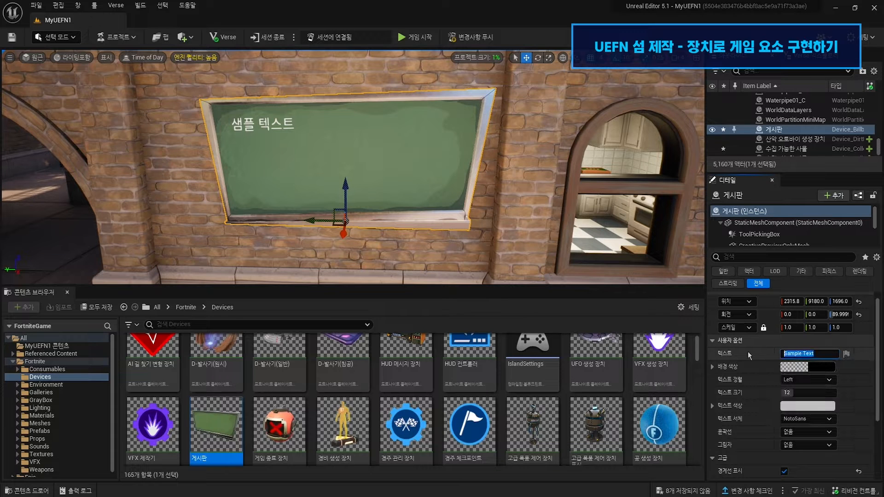
{"action": "type", "text": "건묵을 파괴하고 금화"}
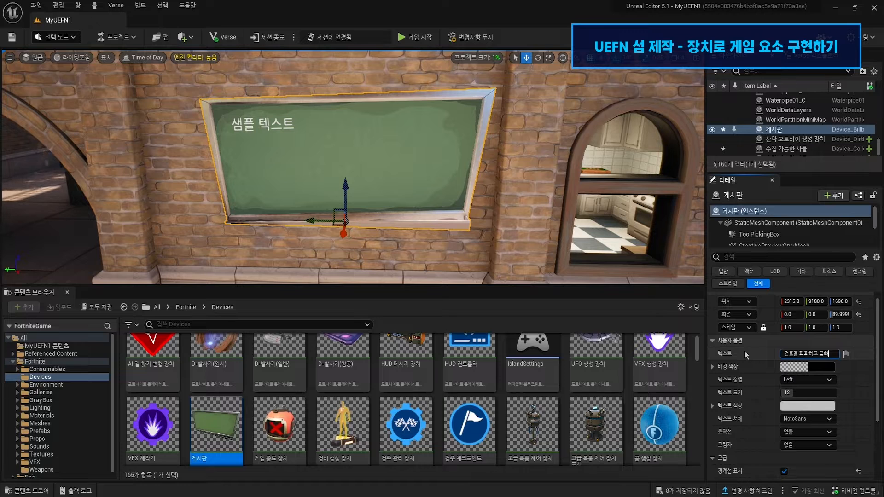
{"action": "key", "text": "shift+Return"}
{"action": "type", "text": "금화를 획득하세요."}
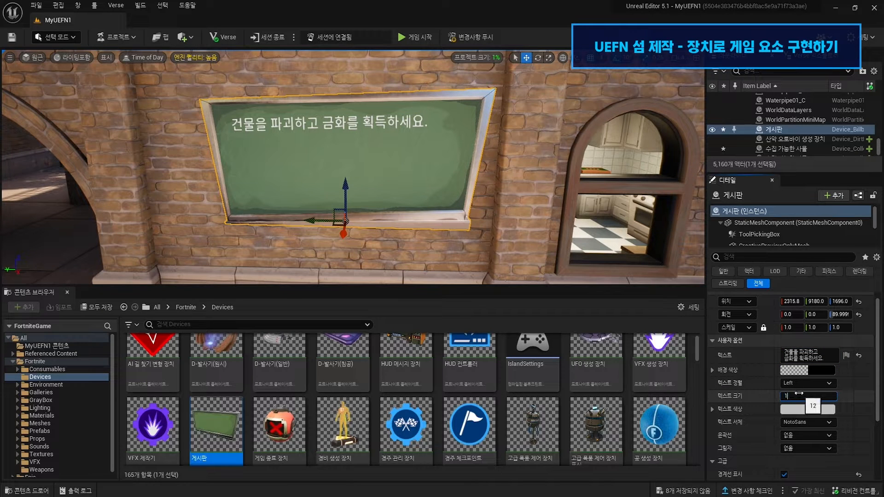
Style the billboard text with size 18, a thick outline (굵게) and a lower-right shadow (오른쪽하단).
{"action": "left_click_drag", "start_coordinate": [795, 392], "coordinate": [795, 393]}
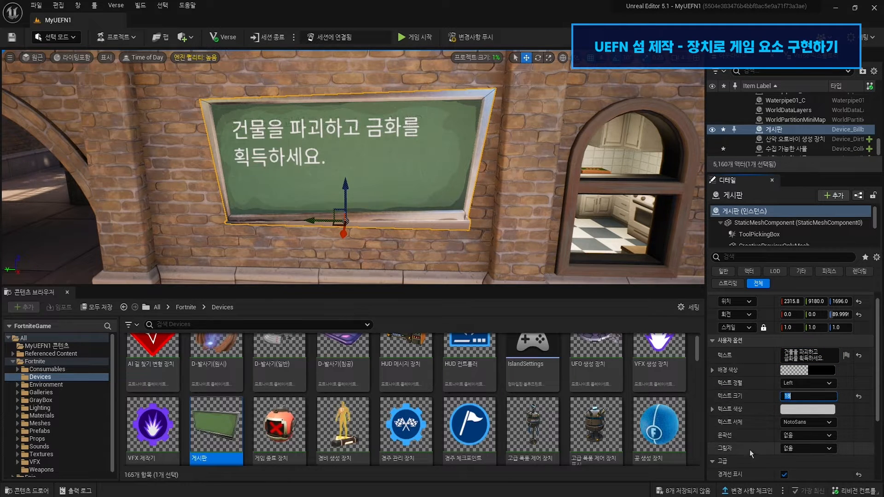
{"action": "left_click", "coordinate": [809, 440]}
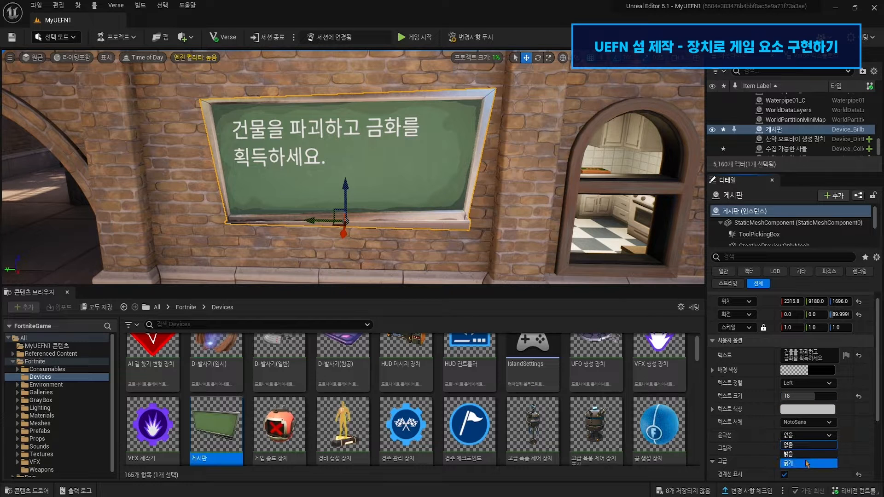
{"action": "left_click", "coordinate": [808, 460]}
{"action": "left_click", "coordinate": [818, 452]}
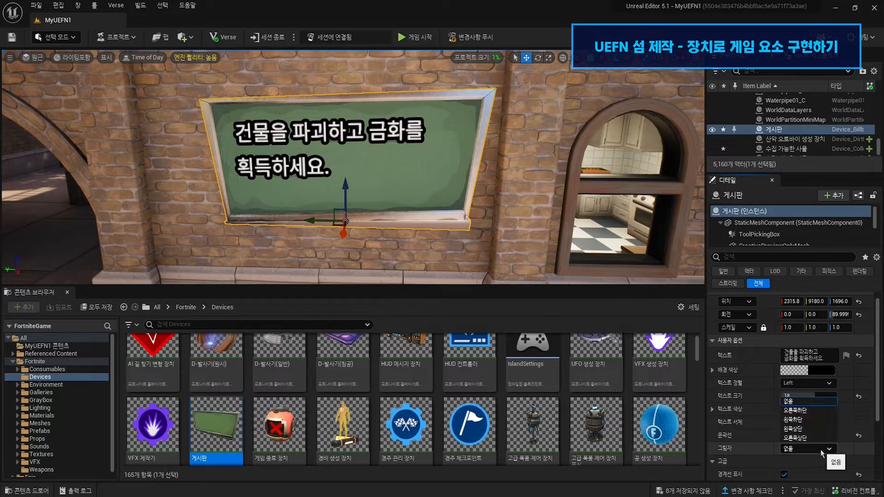
{"action": "left_click", "coordinate": [818, 412]}
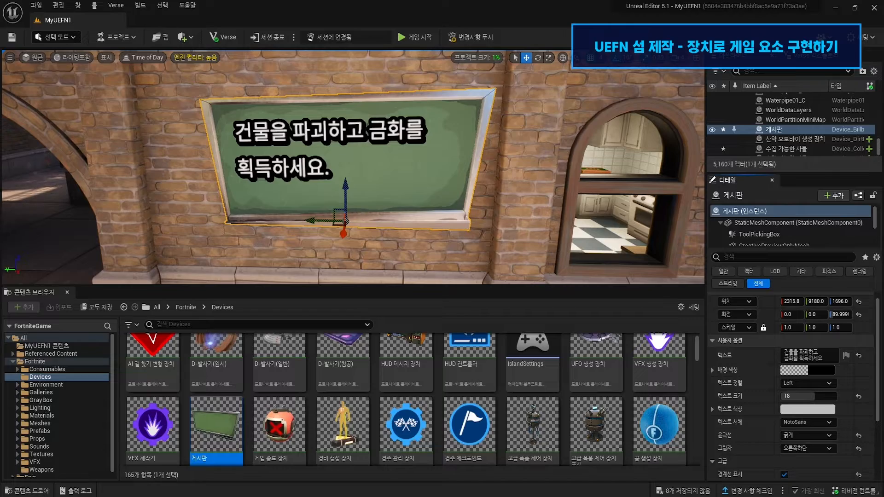
Place the 4연장 발사기 L4 from the Weapons folder on the pavement beside the round tree planter.
{"action": "key", "text": "s"}
{"action": "right_click_drag", "start_coordinate": [353, 166], "coordinate": [426, 202]}
{"action": "key", "text": "w"}
{"action": "key", "text": "s"}
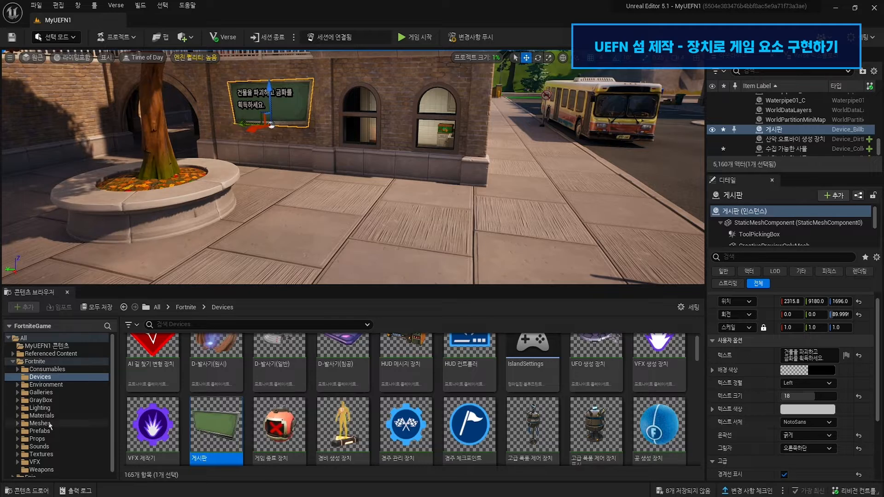
{"action": "scroll", "coordinate": [50, 426], "scroll_direction": "down", "scroll_amount": 1}
{"action": "left_click", "coordinate": [41, 465]}
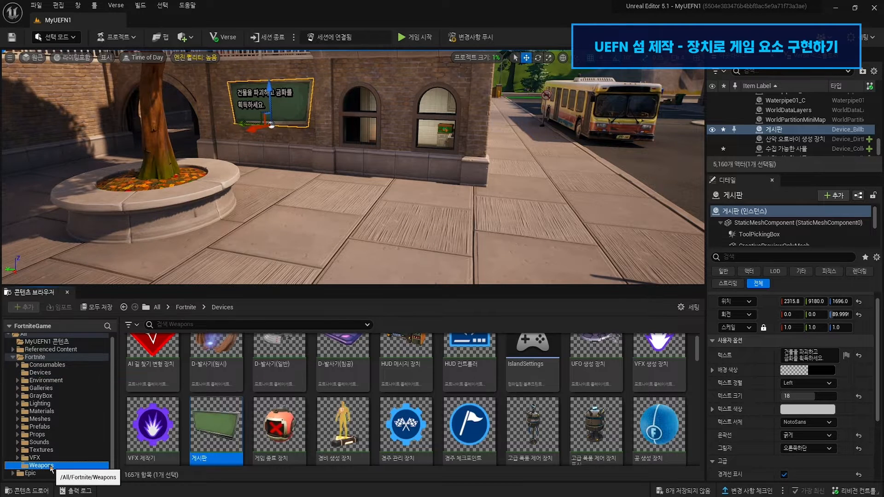
{"action": "scroll", "coordinate": [502, 438], "scroll_direction": "up", "scroll_amount": 1}
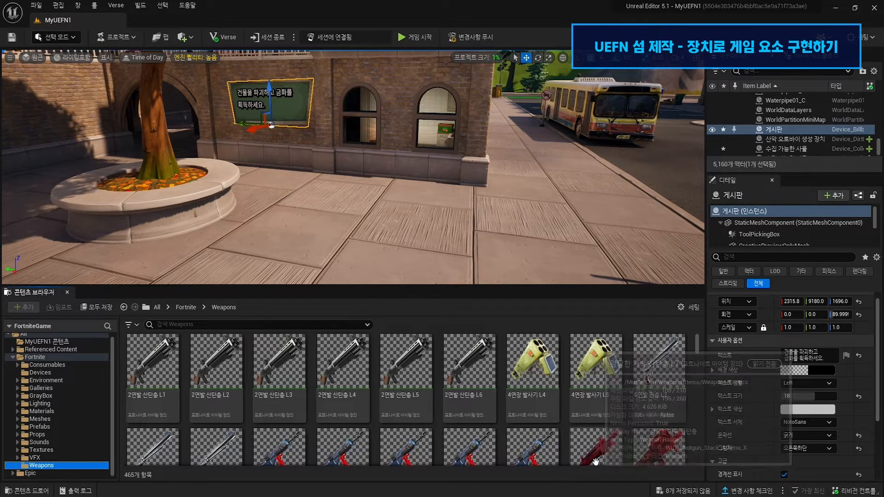
{"action": "mouse_move", "coordinate": [543, 406]}
{"action": "left_click_drag", "start_coordinate": [543, 406], "coordinate": [253, 246]}
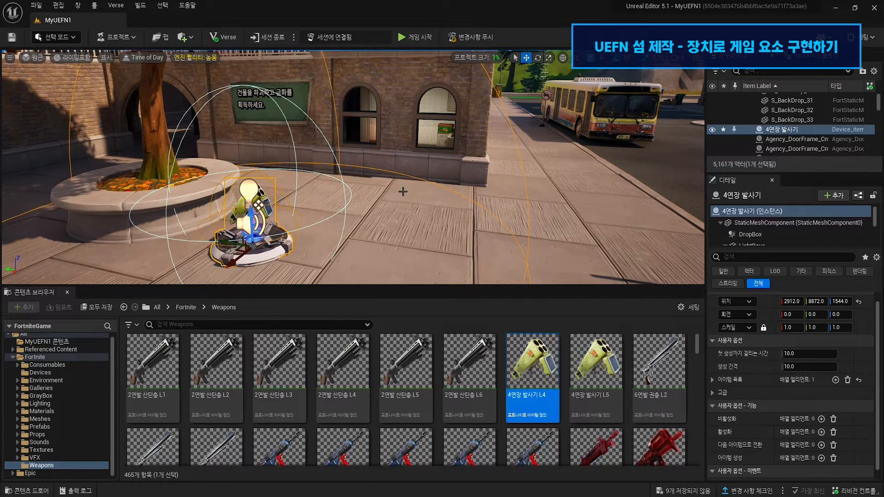
{"action": "mouse_move", "coordinate": [406, 208]}
{"action": "right_mouse_down"}
{"action": "mouse_move", "coordinate": [392, 204]}
{"action": "mouse_move", "coordinate": [400, 204]}
{"action": "right_mouse_up"}
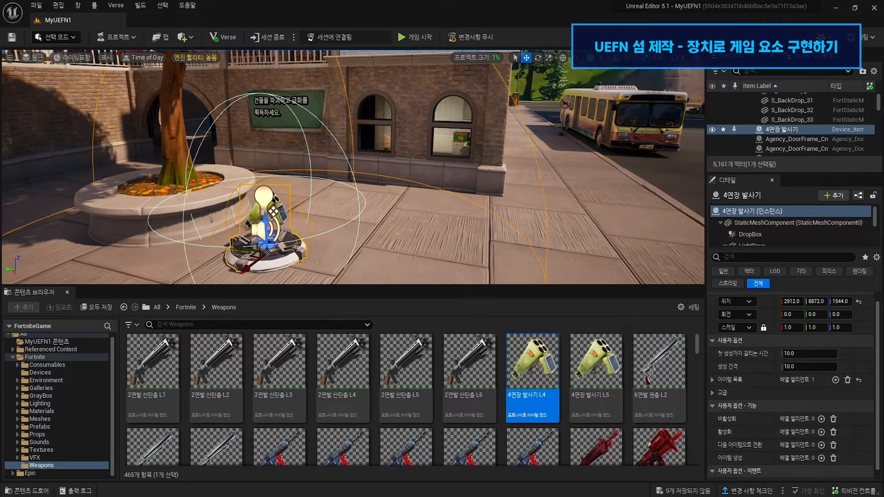
Place a VFX 생성 장치 from the Devices folder on the pavement in front of the arched windows.
{"action": "left_click", "coordinate": [74, 374]}
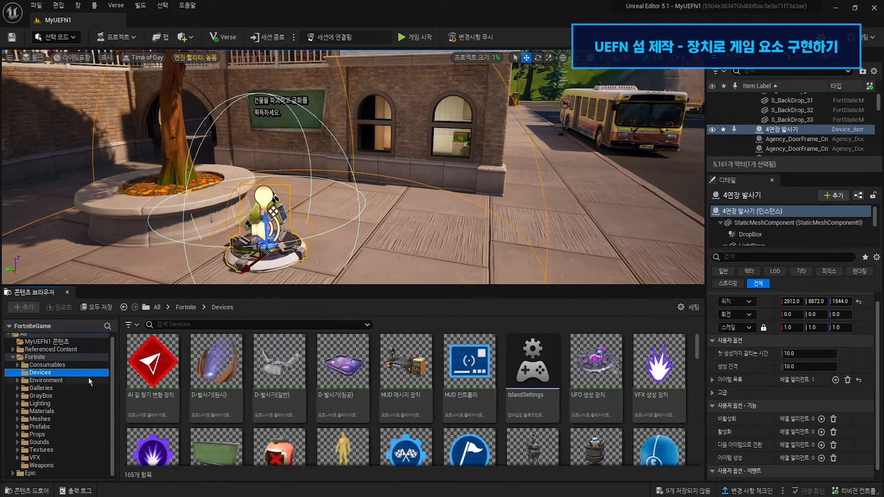
{"action": "mouse_move", "coordinate": [658, 408]}
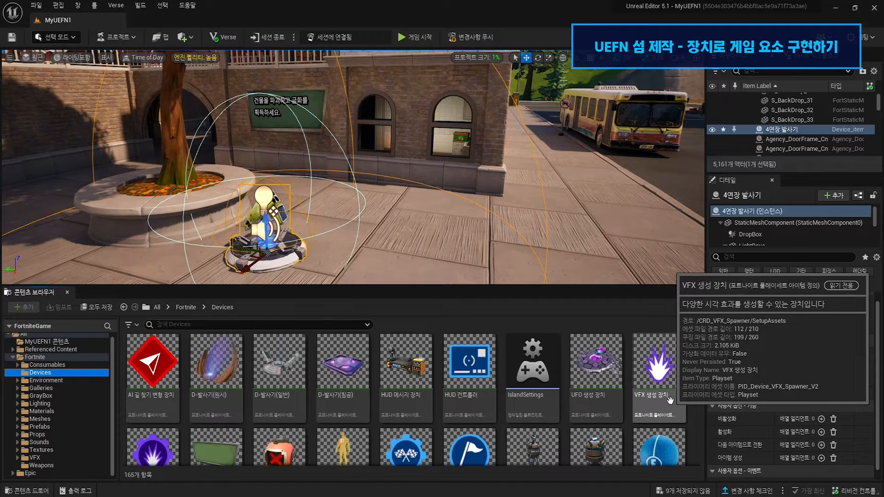
{"action": "left_click_drag", "start_coordinate": [663, 397], "coordinate": [427, 228]}
{"action": "left_click_drag", "start_coordinate": [379, 213], "coordinate": [379, 213]}
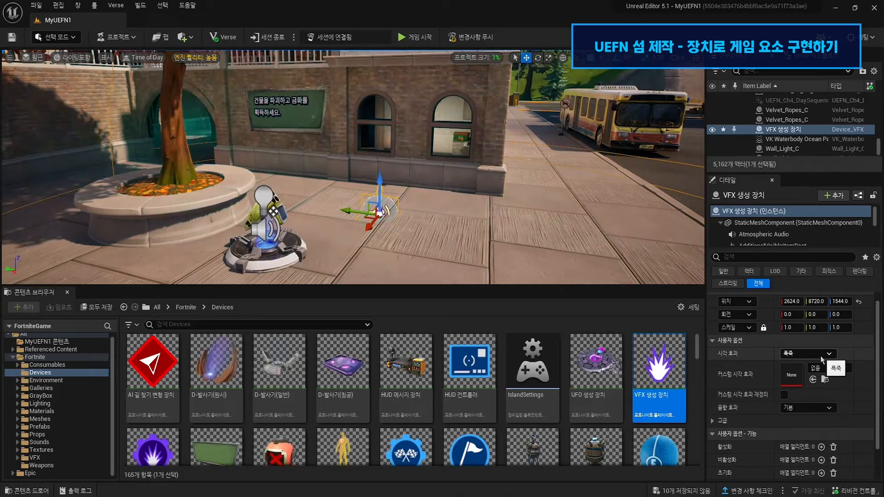
Set the VFX device's visual effect (시각 효과) to 반짝이 and raise the device to a height of 1748.
{"action": "left_click", "coordinate": [807, 354]}
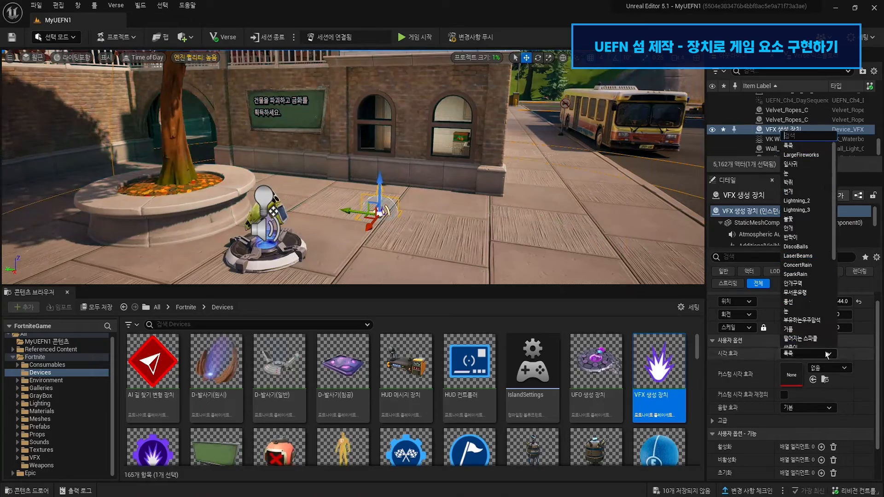
{"action": "left_click", "coordinate": [794, 357]}
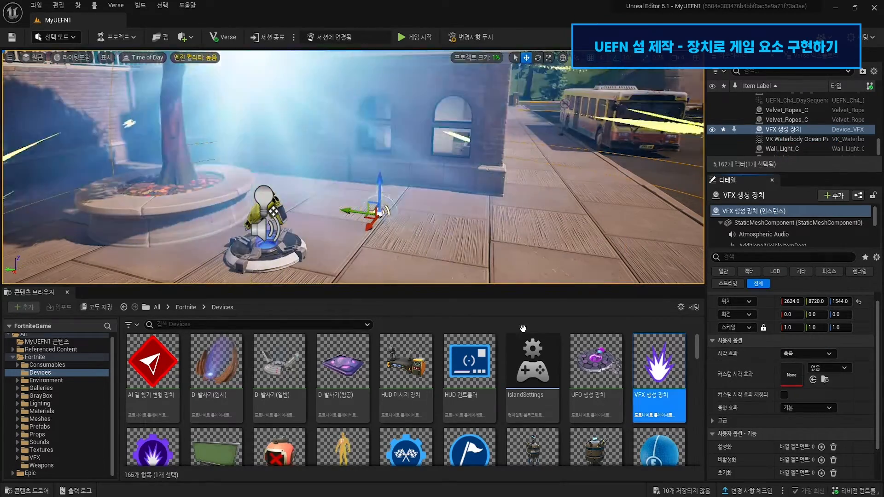
{"action": "right_click_drag", "start_coordinate": [405, 185], "coordinate": [407, 203]}
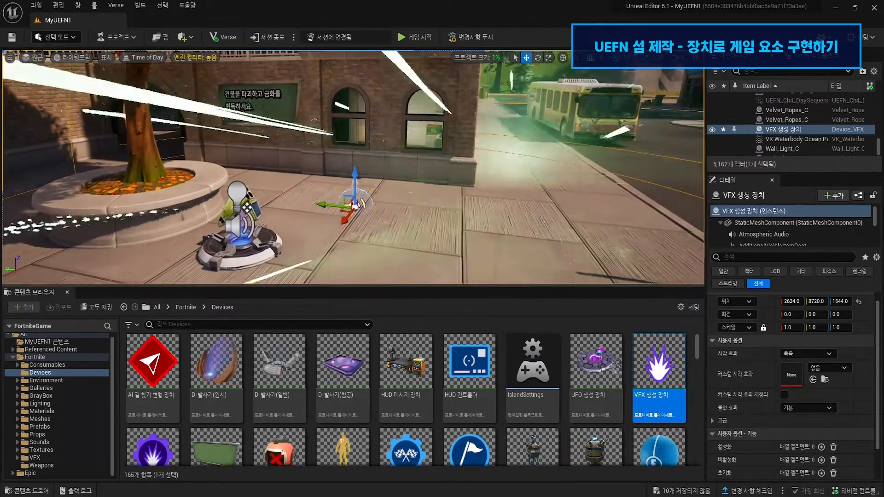
{"action": "left_click", "coordinate": [816, 357]}
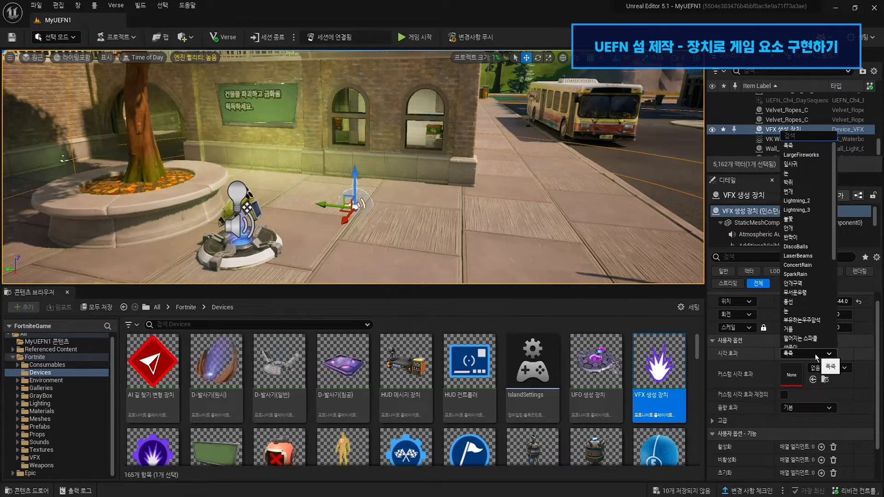
{"action": "left_click", "coordinate": [811, 239]}
{"action": "right_click_drag", "start_coordinate": [505, 193], "coordinate": [484, 187]}
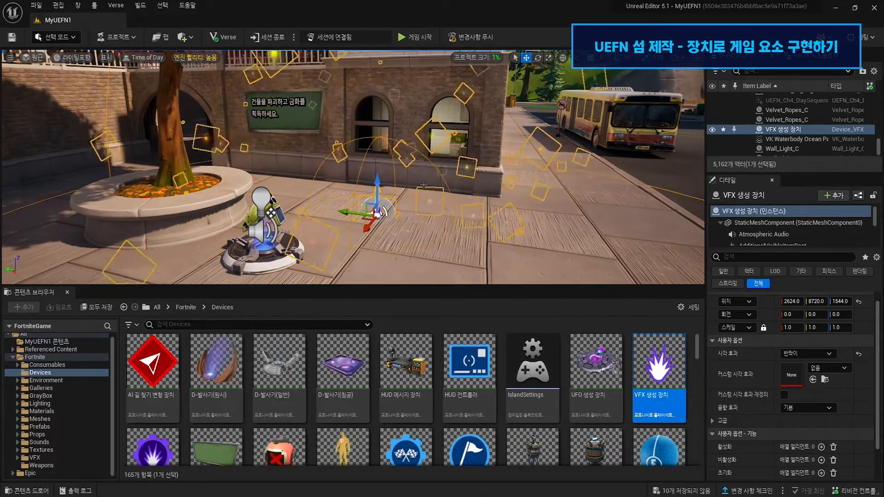
{"action": "left_click_drag", "start_coordinate": [377, 187], "coordinate": [403, 103]}
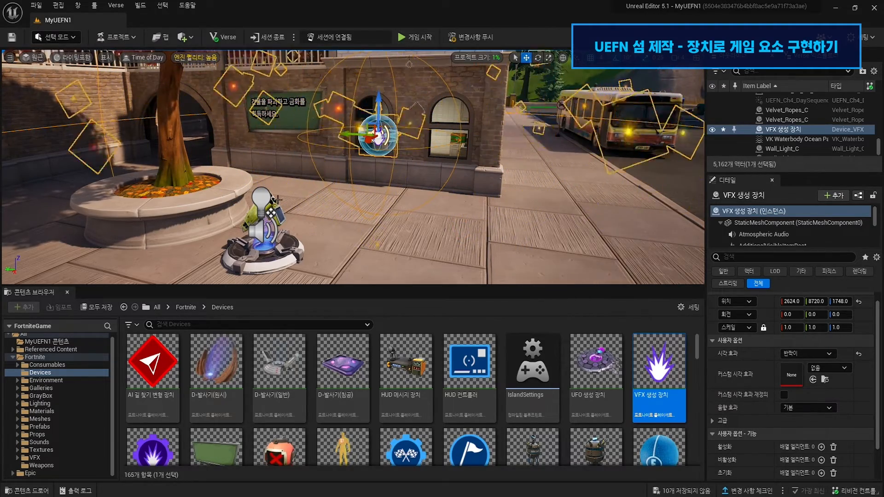
{"action": "left_click", "coordinate": [276, 252]}
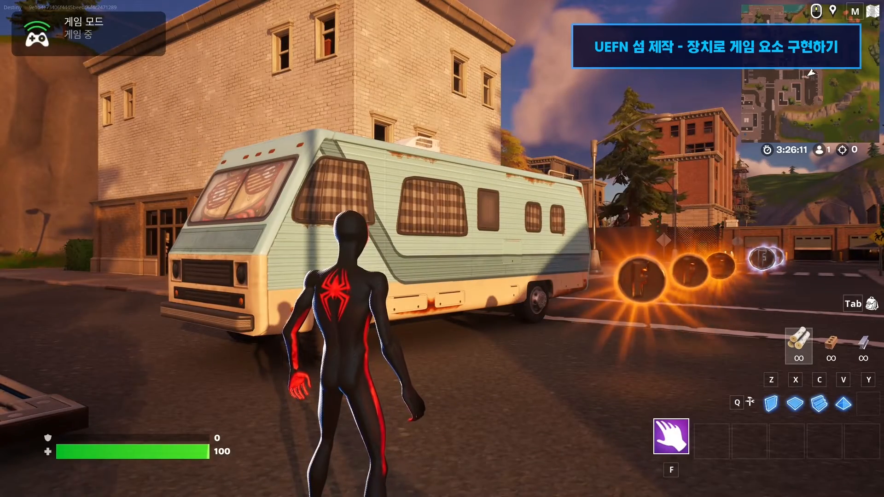
Playtest the route past the coins to the launcher and fire it twice at the wall with the arched windows.
{"action": "left_click", "coordinate": [465, 240]}
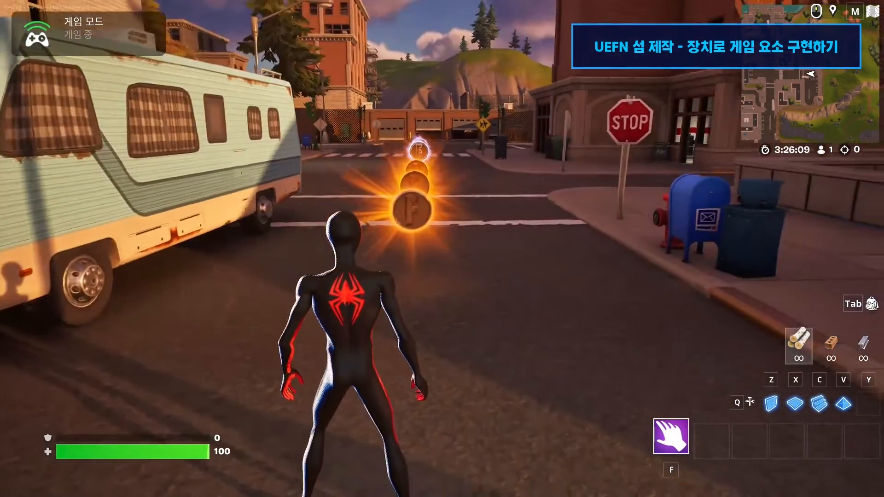
{"action": "key", "text": "w"}
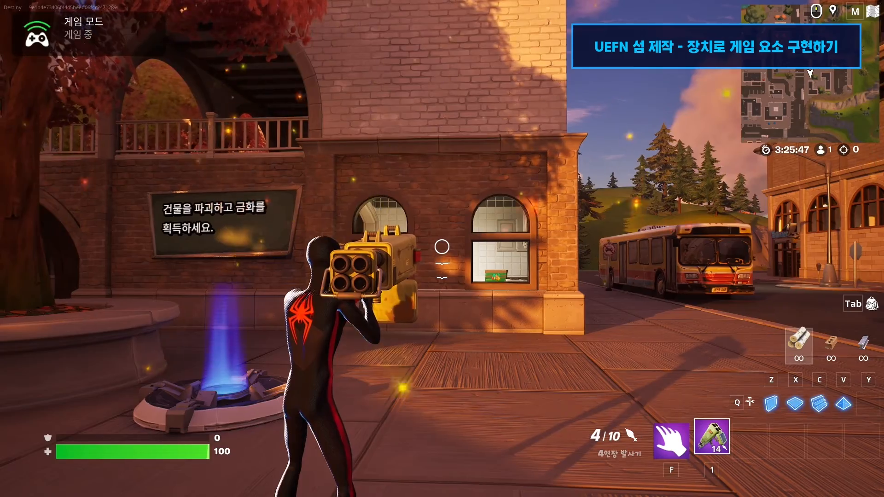
{"action": "left_click", "coordinate": [442, 247]}
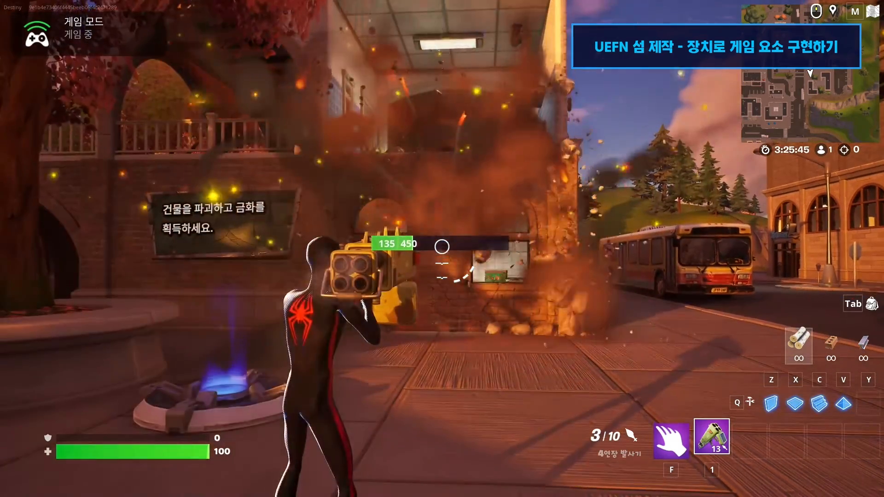
{"action": "left_click", "coordinate": [442, 247]}
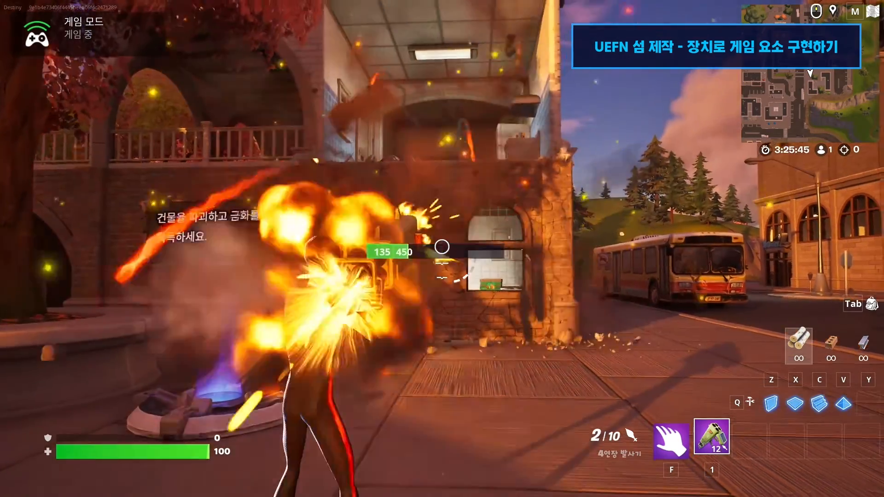
Walk up to the gold coin inside the broken-open building and look at the exposed room.
{"action": "key", "text": "w"}
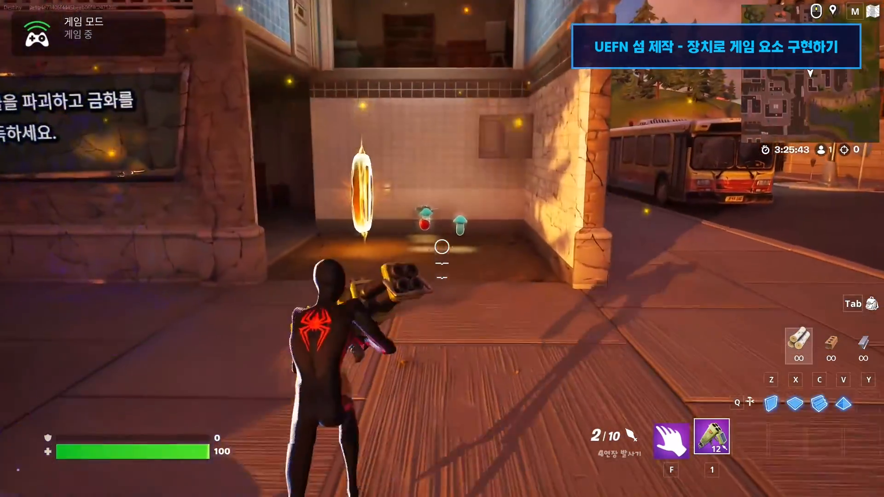
{"action": "key", "text": "w"}
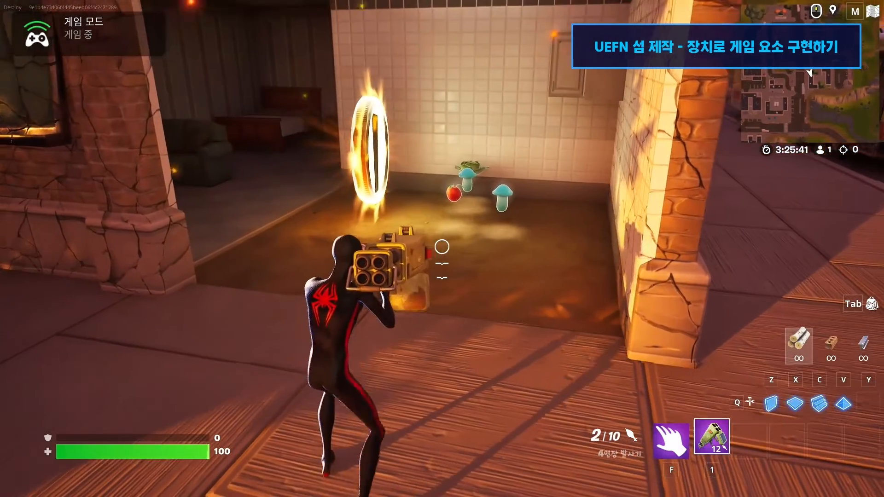
{"action": "key", "text": "w"}
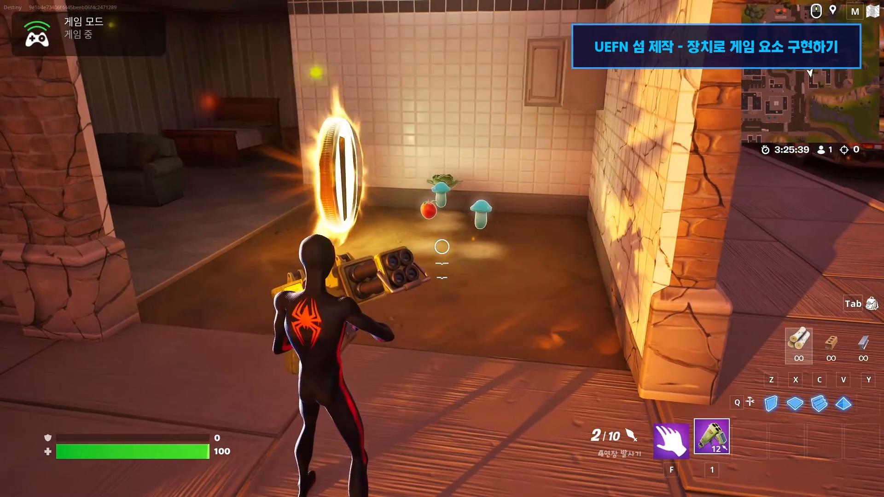
{"action": "key", "text": "w"}
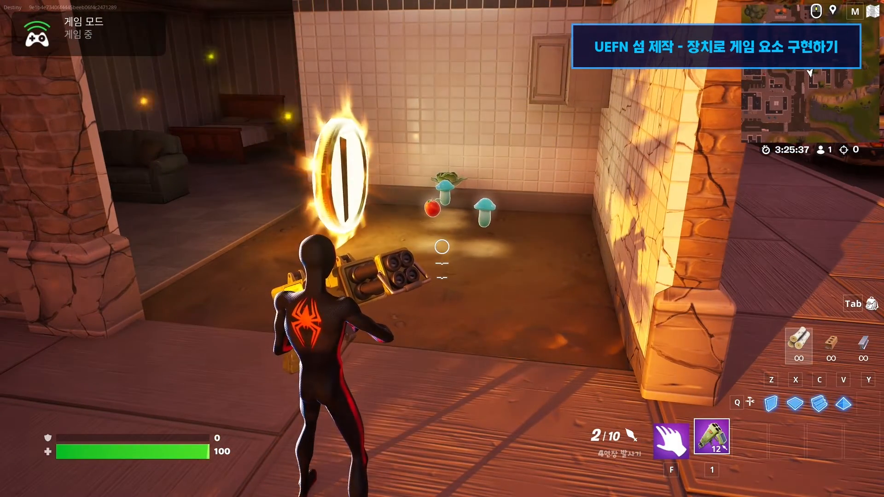
{"action": "key", "text": "w"}
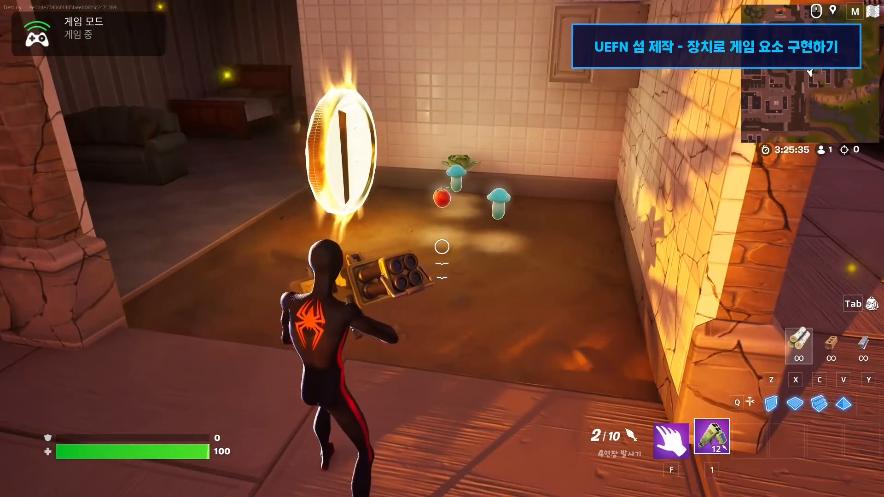
Approach the tank in the two-player session and highlight the 부기다운 emote in the emote wheel.
{"action": "key", "text": "w"}
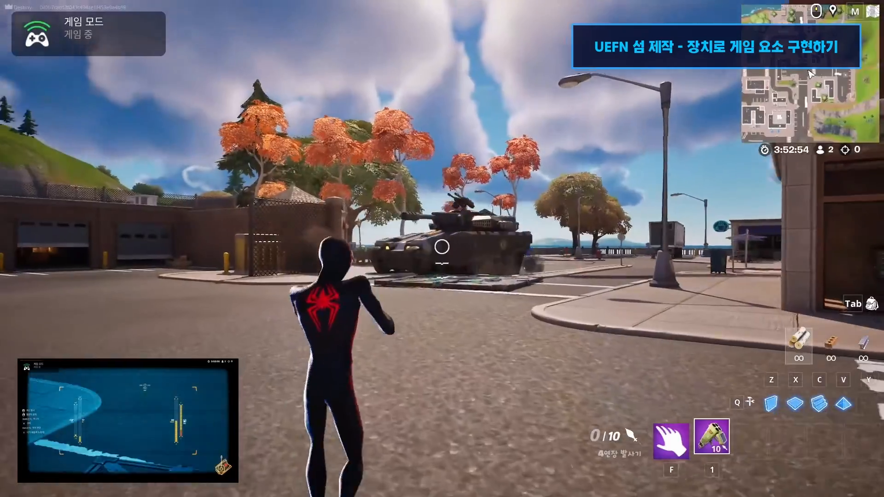
{"action": "left_click", "coordinate": [810, 73]}
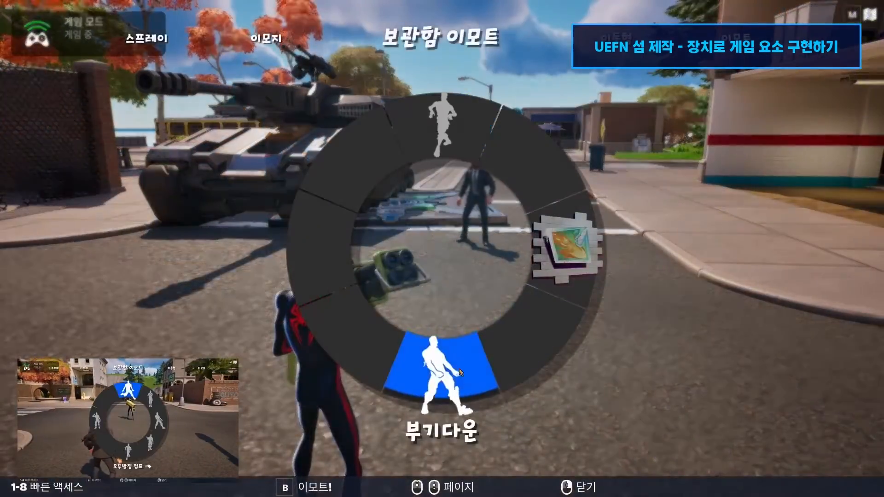
{"action": "left_click", "coordinate": [810, 74]}
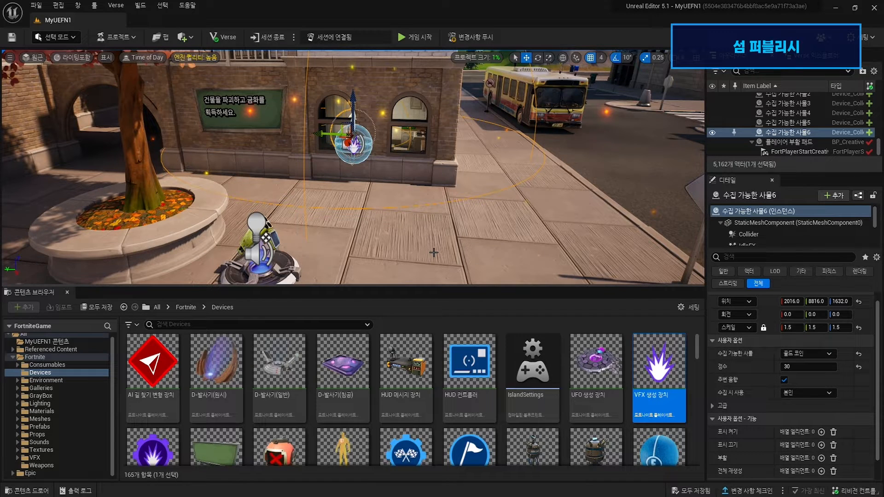
Upload the project as a private version with the description "시작해요 UEFN 1주차".
{"action": "left_click", "coordinate": [124, 40]}
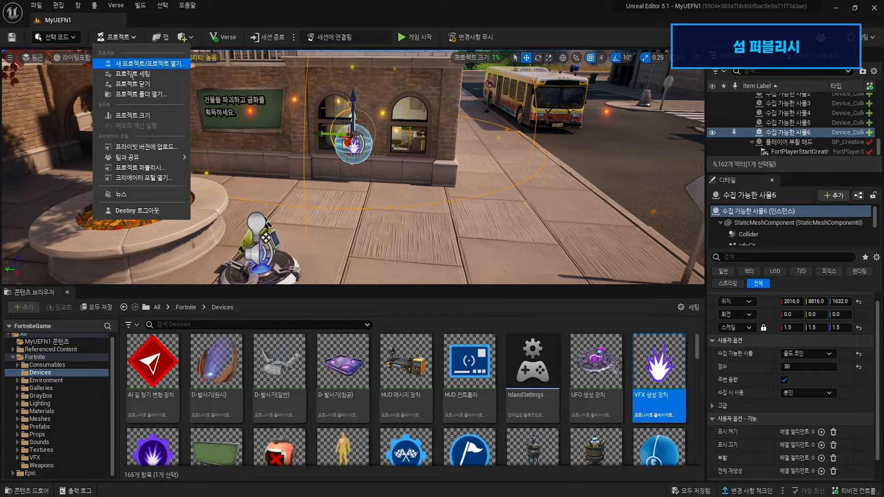
{"action": "left_click", "coordinate": [145, 148]}
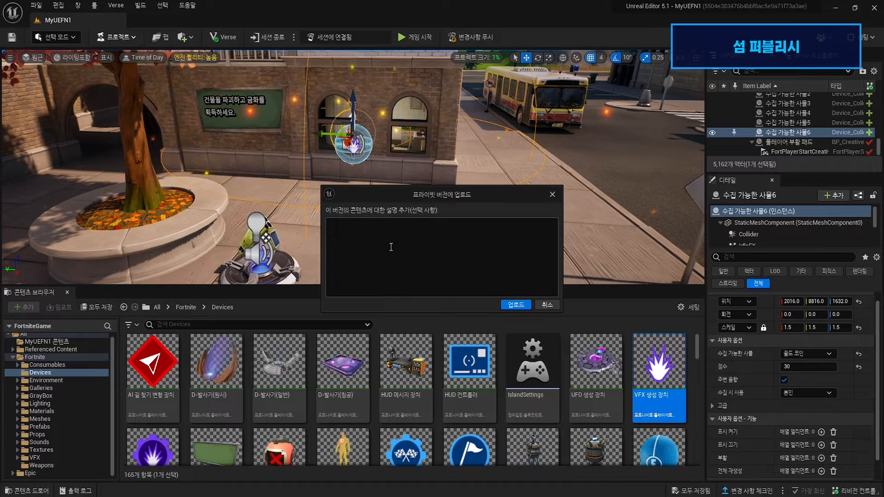
{"action": "type", "text": "시작해요 UEFN 1주차"}
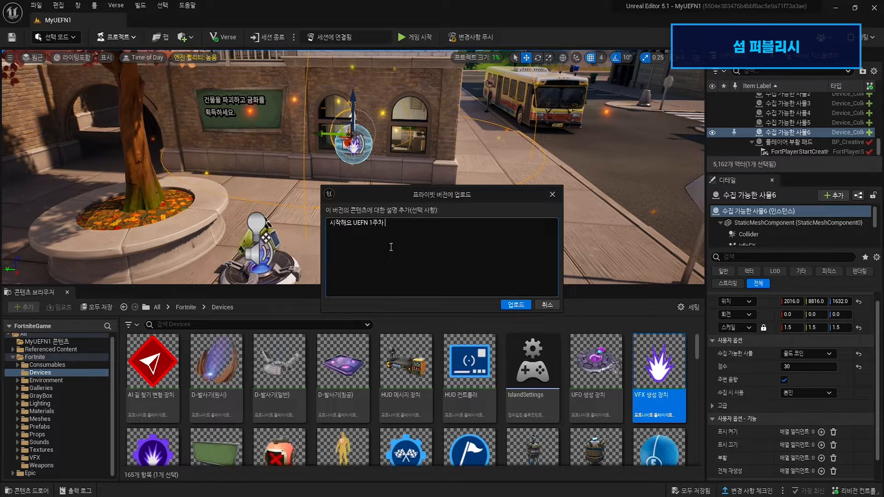
{"action": "left_click", "coordinate": [516, 305]}
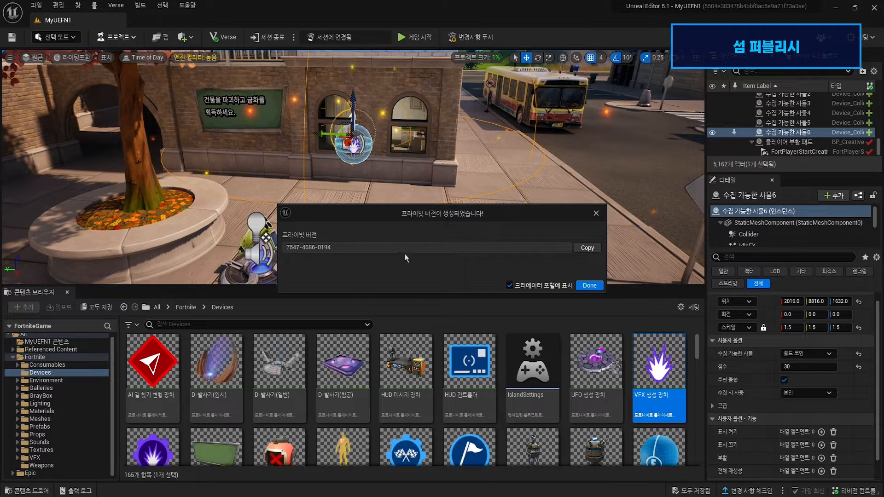
Finish the private version upload with its Creator Portal page displayed and check the version's status warning there.
{"action": "left_click", "coordinate": [589, 286]}
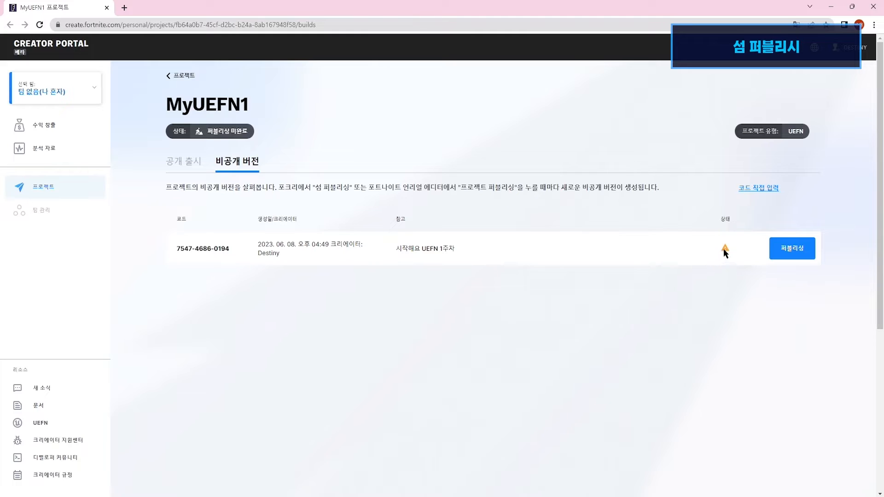
{"action": "mouse_move", "coordinate": [726, 246]}
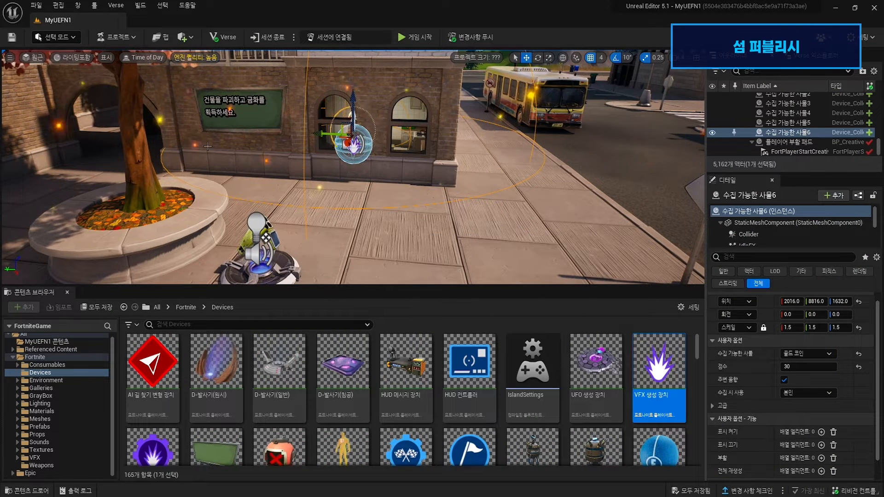
Review the project size statistics, including the breakdown of the download size, and close the report.
{"action": "left_click", "coordinate": [116, 36]}
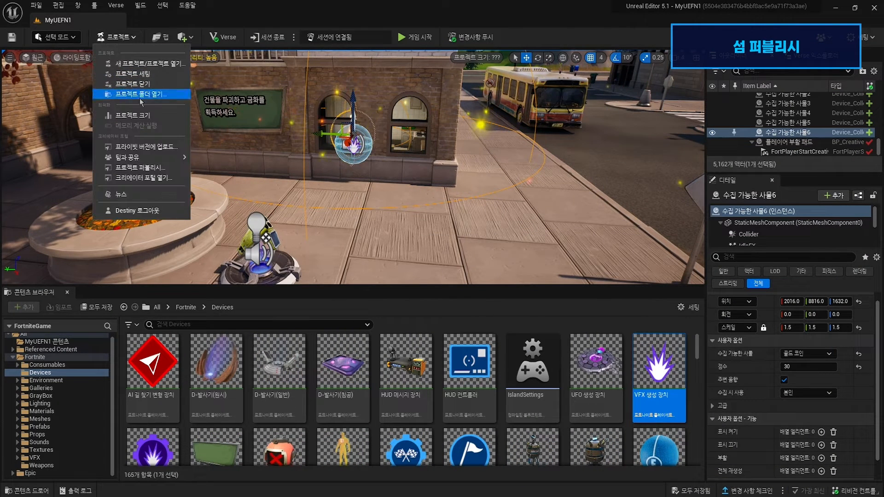
{"action": "left_click", "coordinate": [150, 116]}
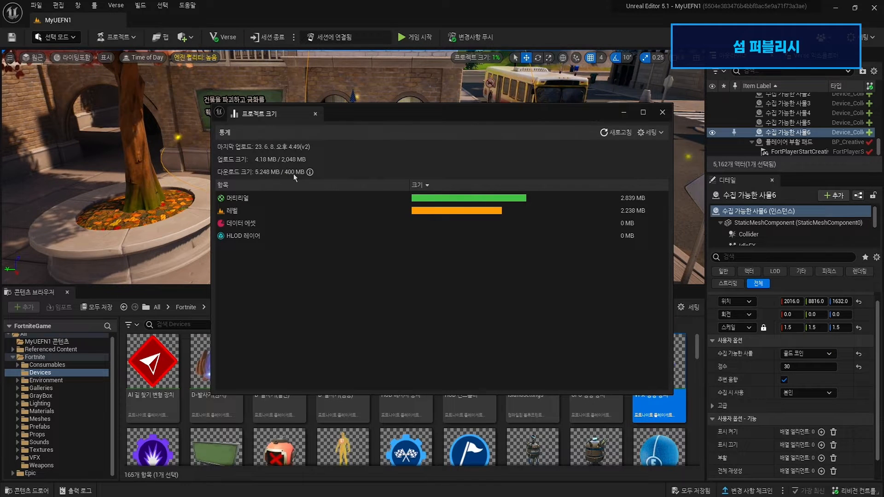
{"action": "mouse_move", "coordinate": [311, 173]}
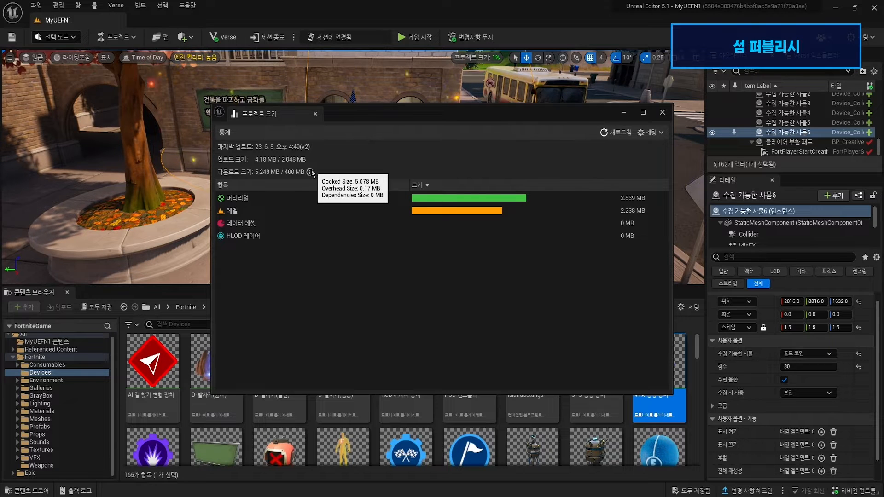
{"action": "left_click", "coordinate": [663, 112]}
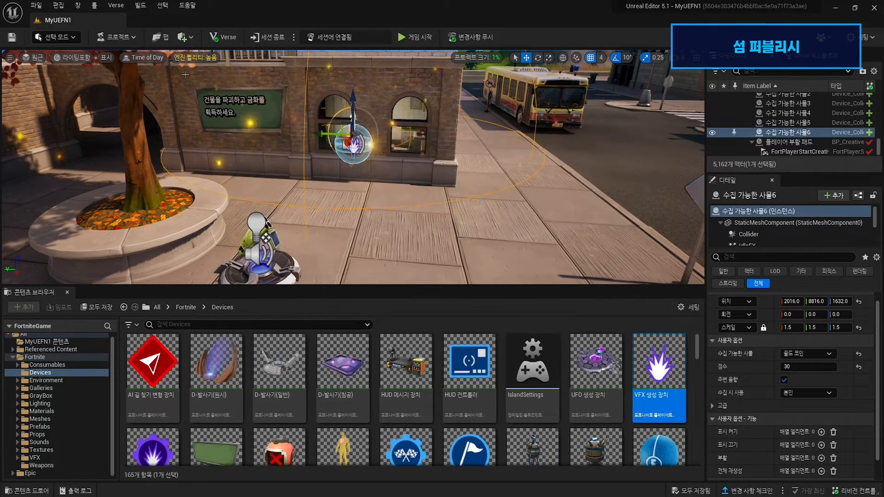
Run the memory calculation for the project and continue past its result.
{"action": "left_click", "coordinate": [116, 37]}
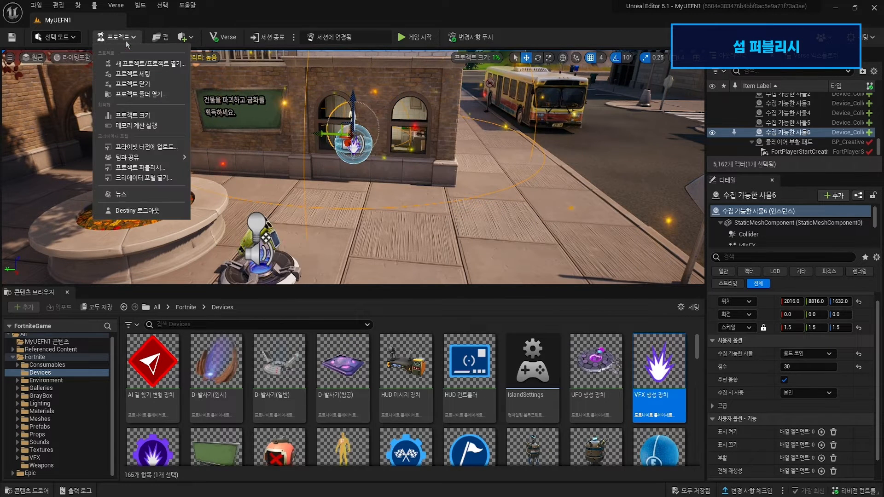
{"action": "left_click", "coordinate": [150, 126]}
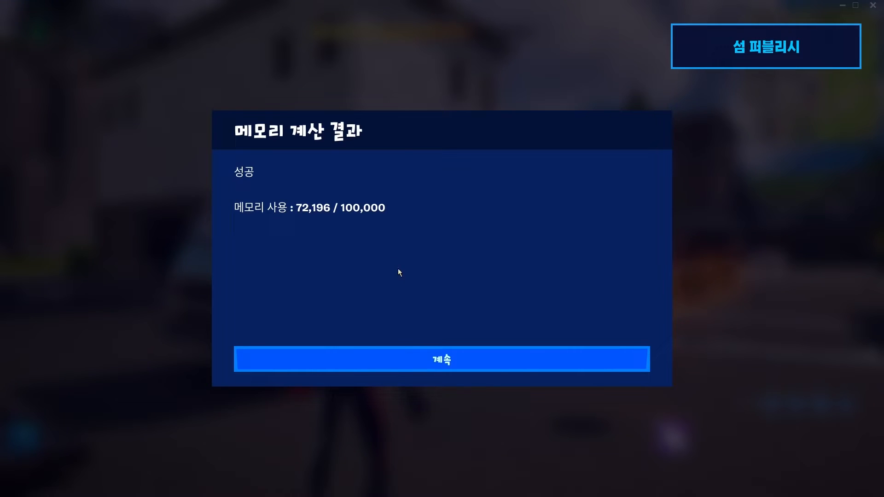
{"action": "left_click", "coordinate": [474, 360]}
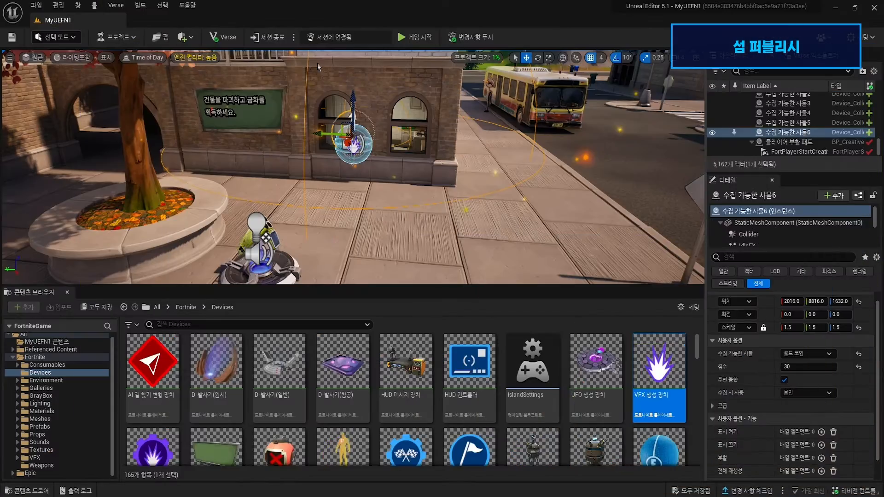
Submit the project for publishing with the description "시작해요 UEFN 1주차" and finish with the version shown in the Creator Portal.
{"action": "left_click", "coordinate": [117, 37]}
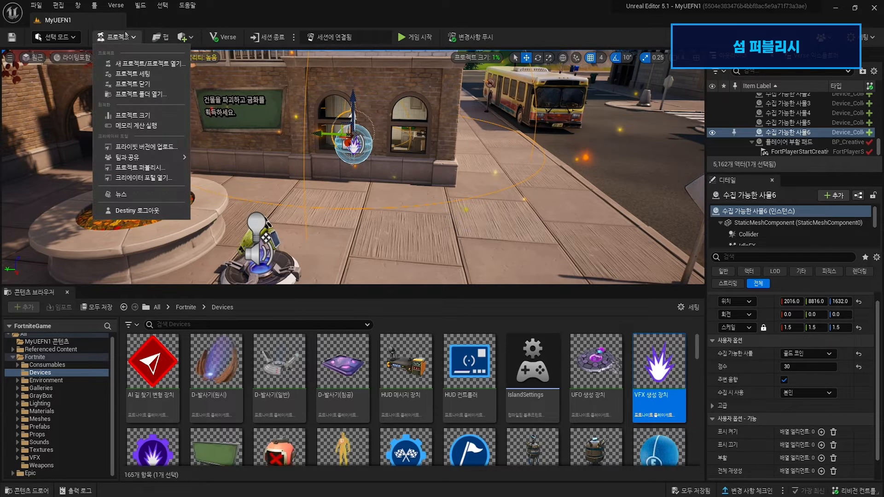
{"action": "left_click", "coordinate": [147, 167]}
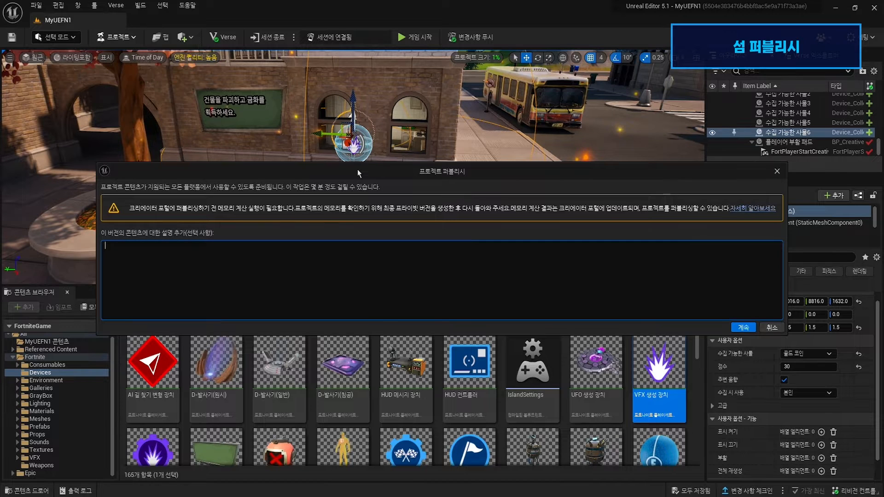
{"action": "left_click_drag", "start_coordinate": [357, 170], "coordinate": [355, 116]}
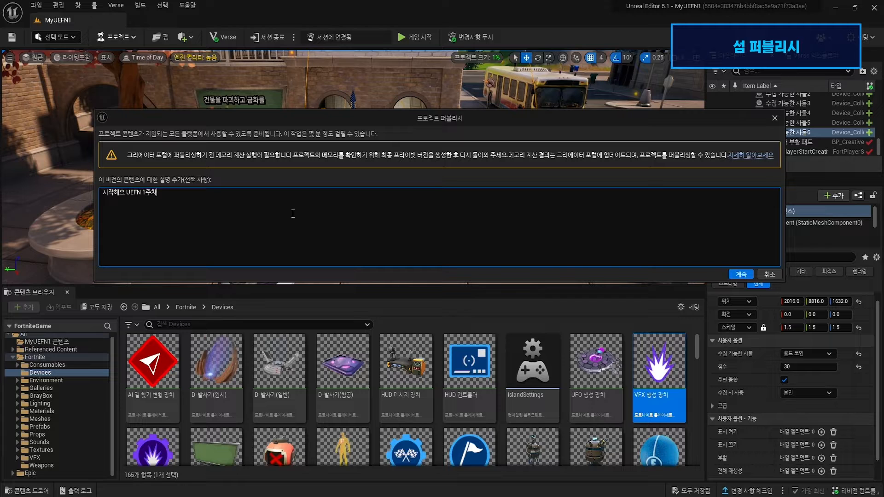
{"action": "left_click", "coordinate": [740, 274]}
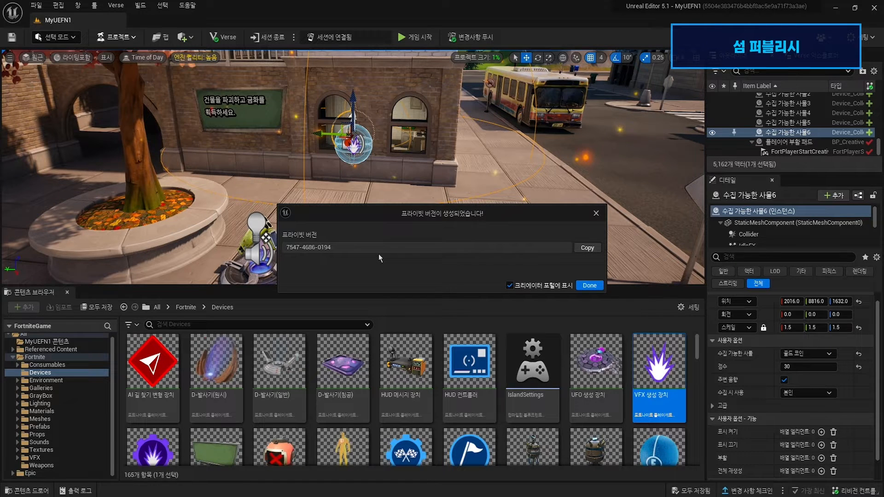
{"action": "left_click", "coordinate": [589, 285]}
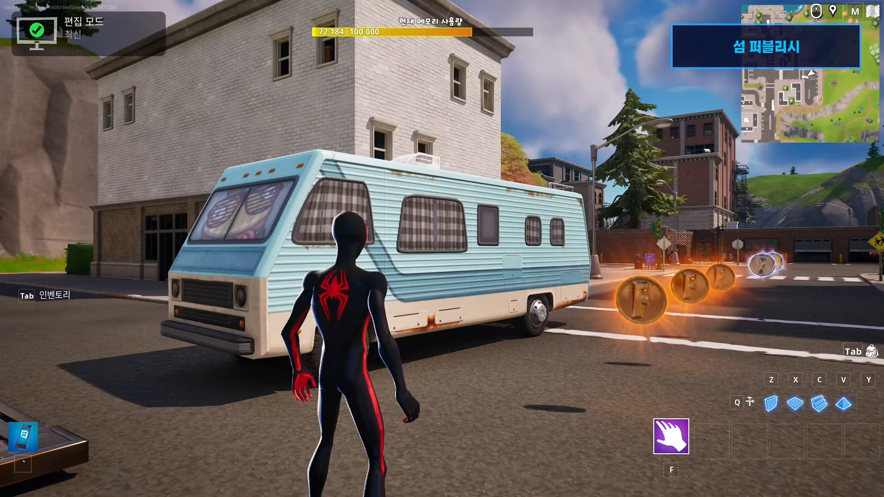
Leave the UEFN edit session in Fortnite and return to the lobby.
{"action": "key", "text": "Escape"}
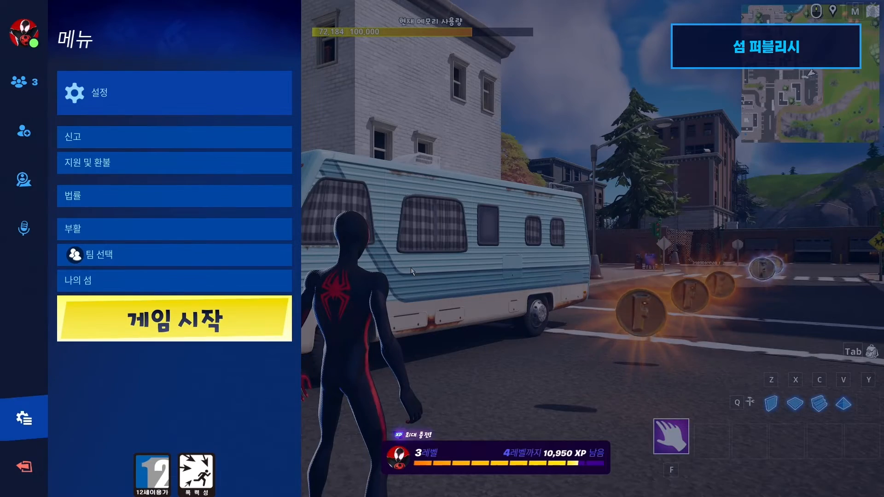
{"action": "left_click", "coordinate": [25, 474]}
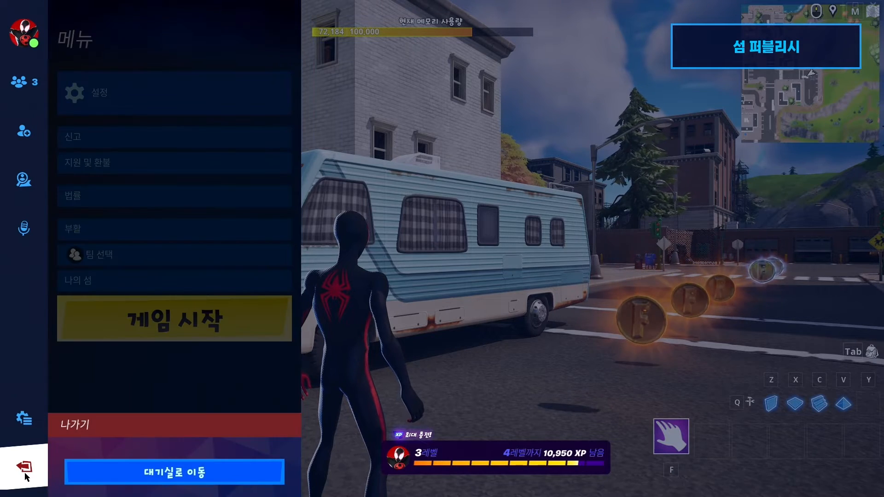
{"action": "left_click", "coordinate": [165, 474]}
{"action": "left_click", "coordinate": [116, 472]}
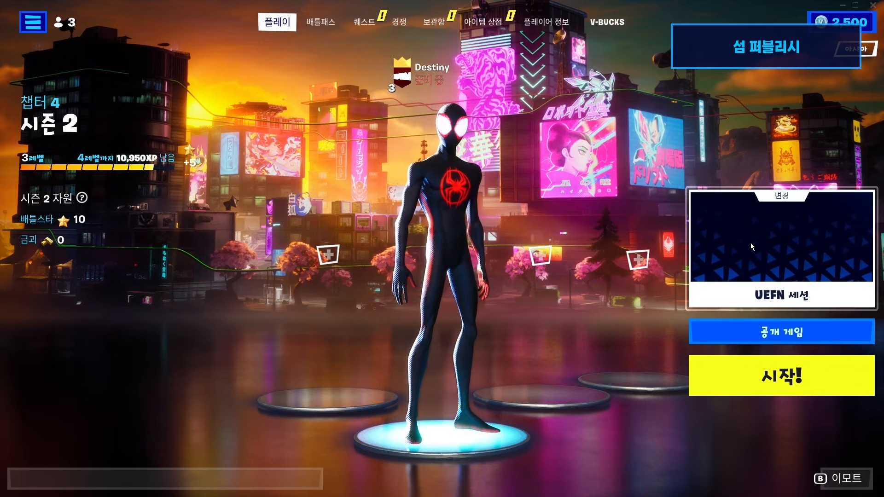
Load the private island in Fortnite with its copied island code and start the game.
{"action": "left_click", "coordinate": [751, 242]}
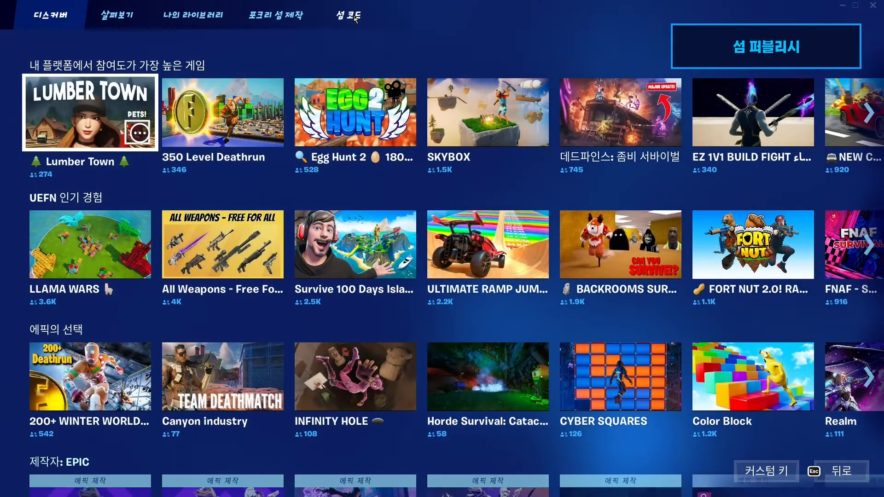
{"action": "left_click", "coordinate": [357, 16]}
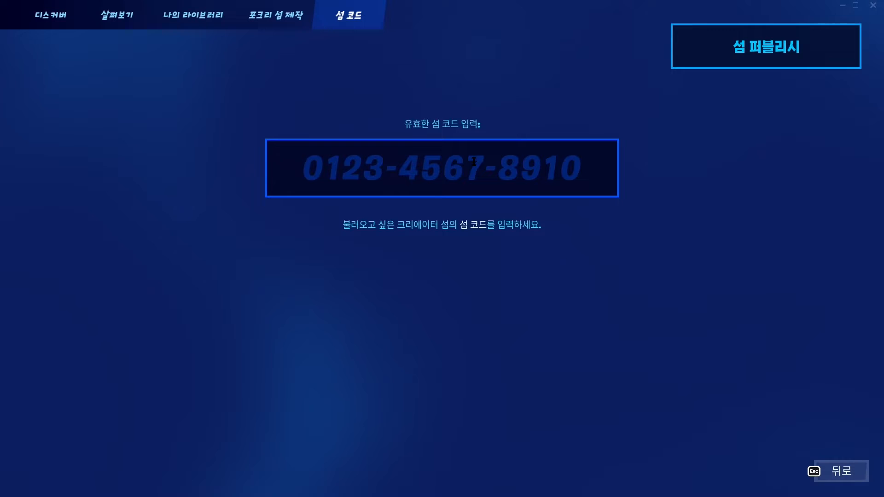
{"action": "key", "text": "ctrl+v"}
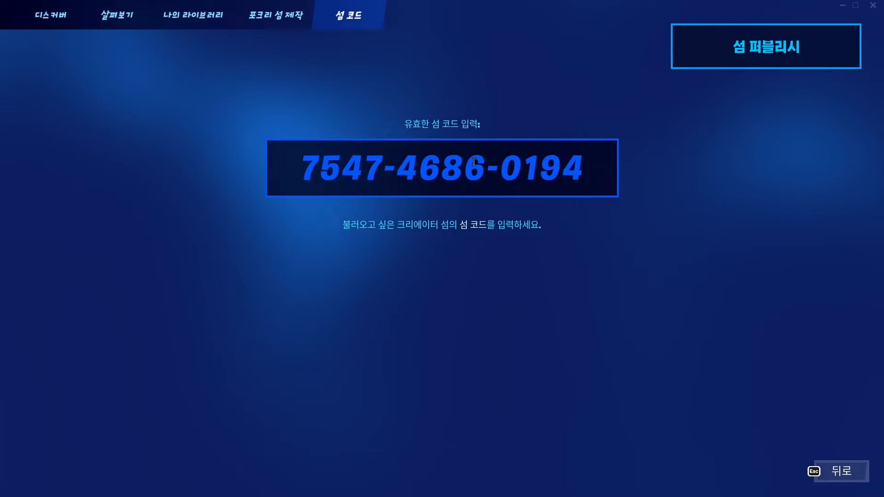
{"action": "key", "text": "Return"}
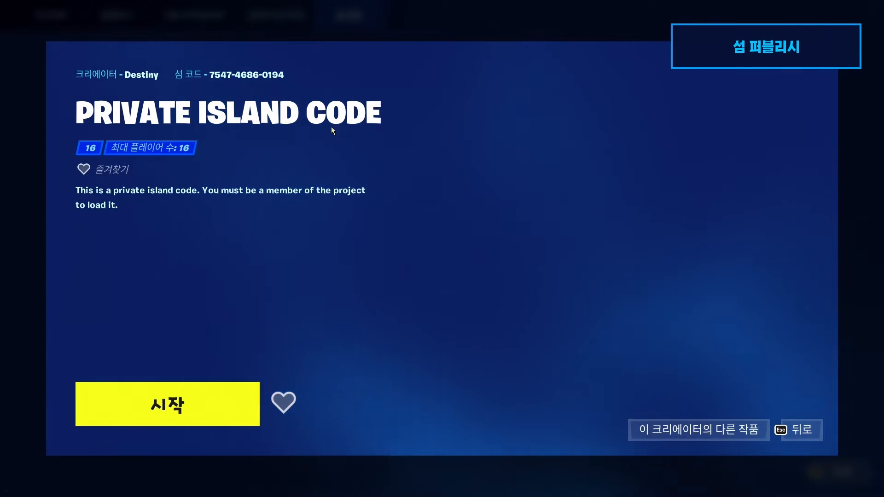
{"action": "left_click", "coordinate": [222, 422]}
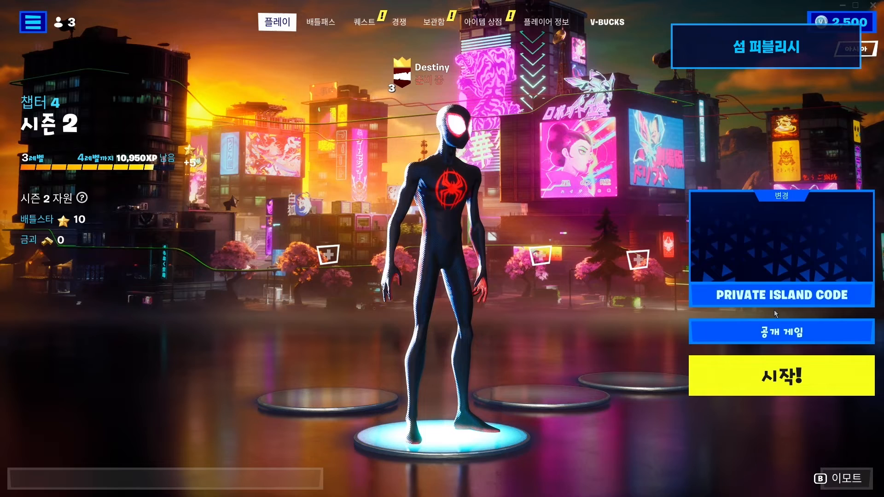
{"action": "left_click", "coordinate": [796, 383]}
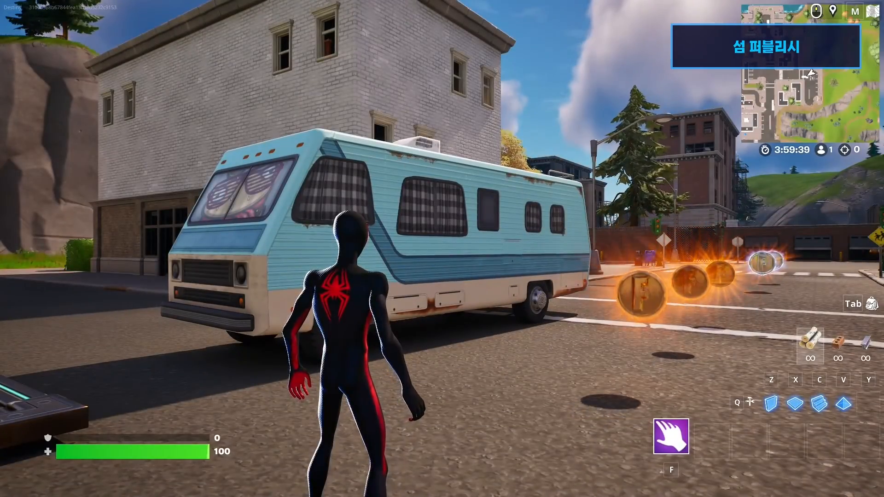
Run along the street through the row of coins to the launcher pad and pick up the launcher.
{"action": "key", "text": "w"}
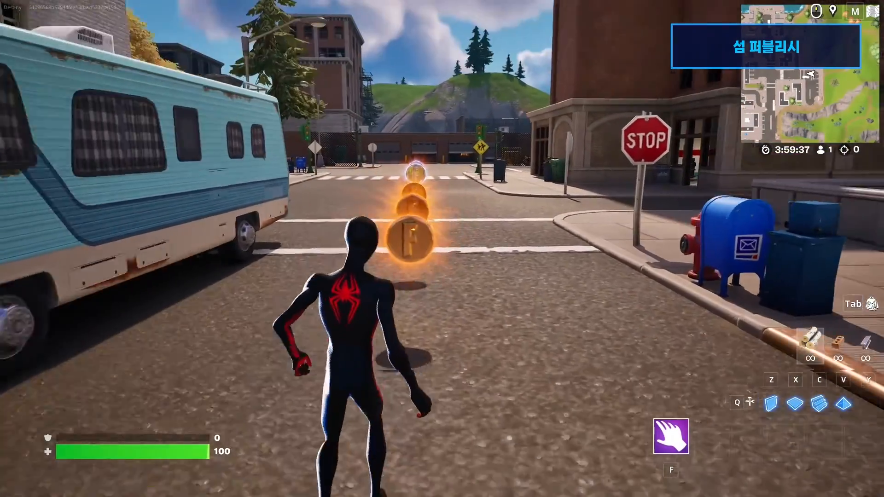
{"action": "key", "text": "w"}
{"action": "key", "text": "w"}
{"action": "key", "text": "w"}
{"action": "key", "text": "w"}
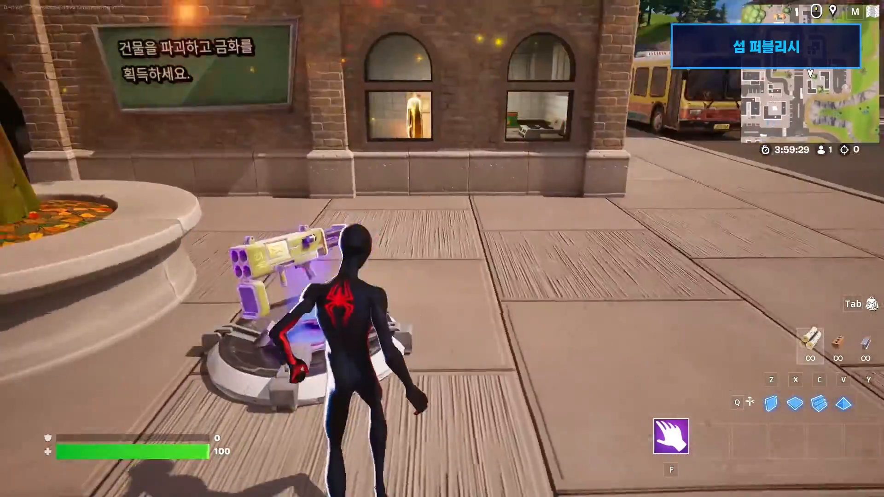
{"action": "key", "text": "e"}
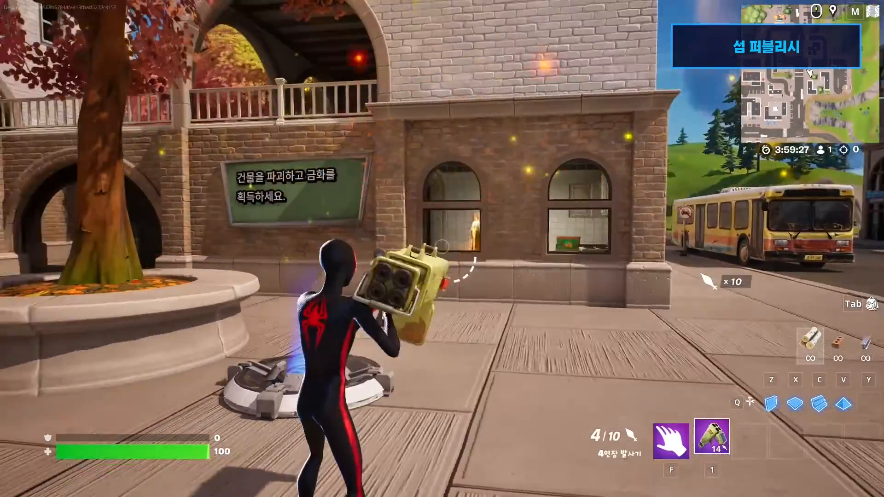
Shoot through the wall with the arched windows to collect the gold coin inside, and return to the lobby.
{"action": "left_click", "coordinate": [443, 247]}
{"action": "left_click", "coordinate": [442, 247]}
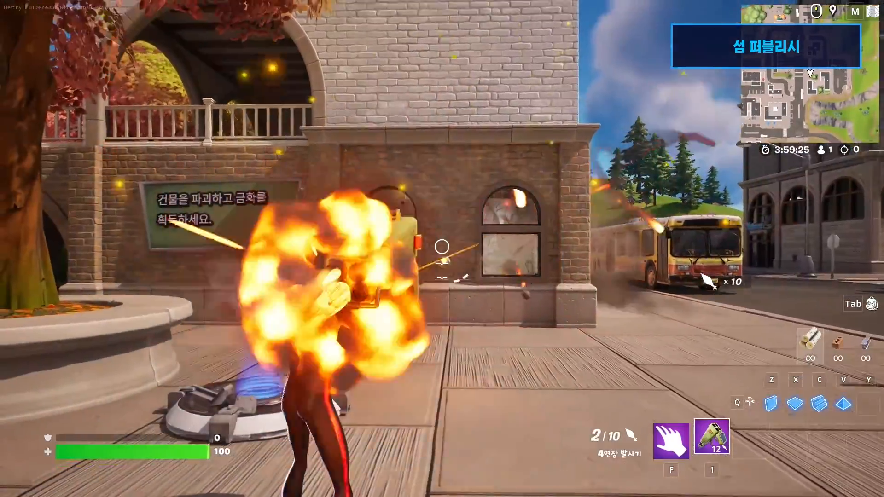
{"action": "left_click", "coordinate": [442, 247]}
{"action": "key", "text": "w"}
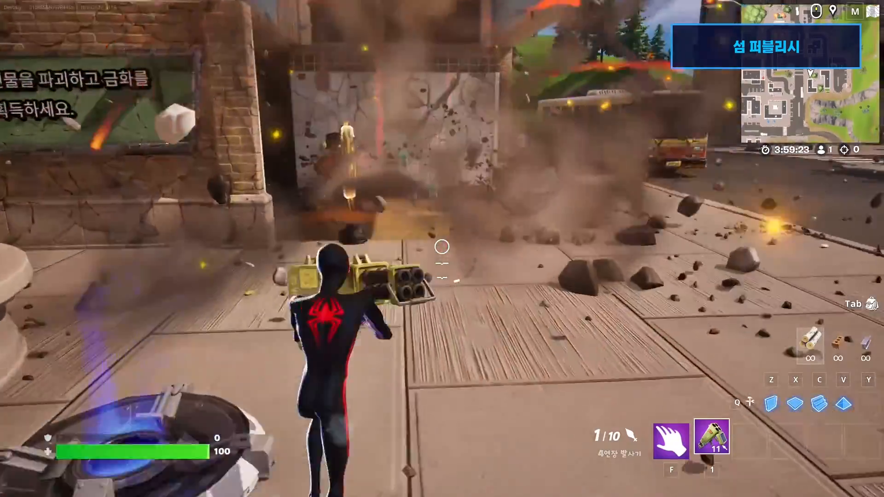
{"action": "key", "text": "w"}
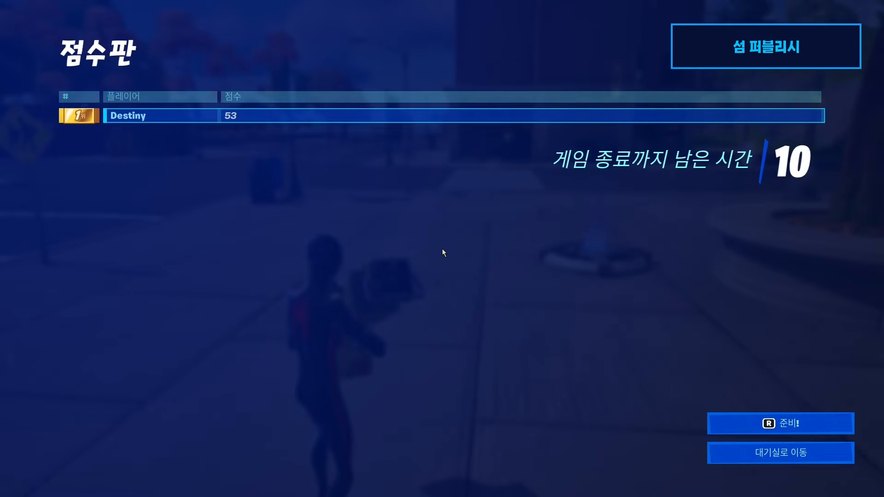
{"action": "left_click", "coordinate": [821, 452]}
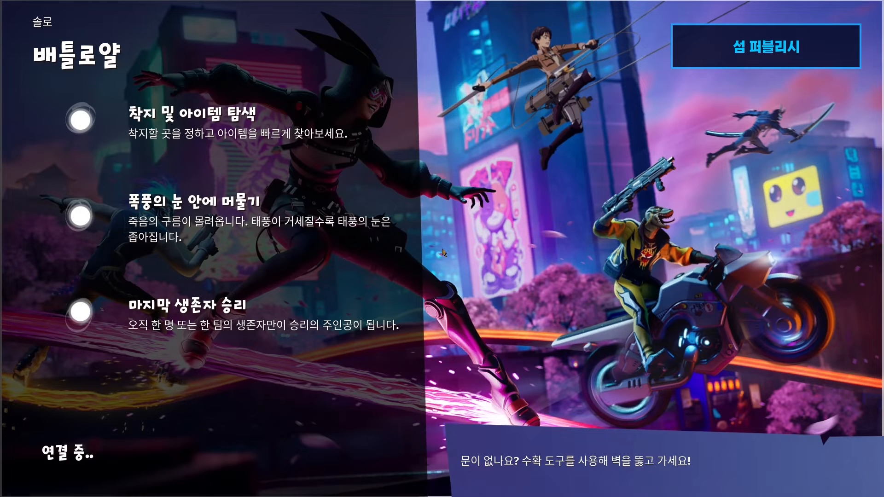
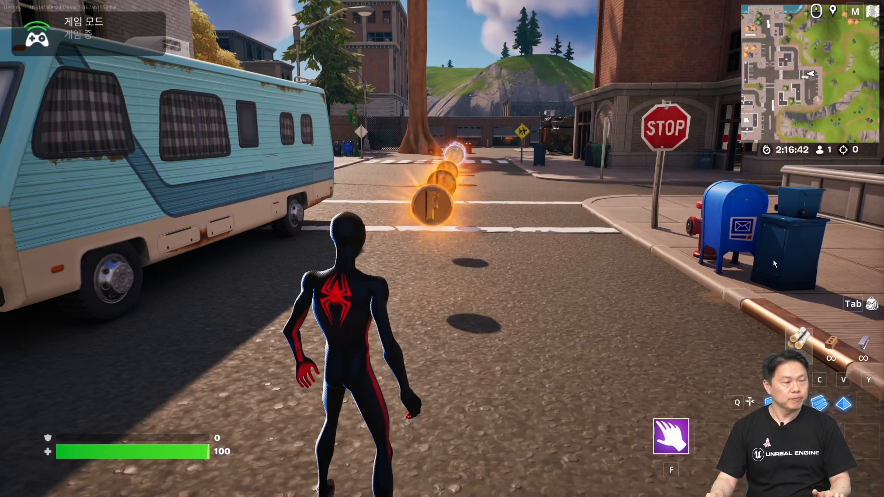
Bring up the Xbox Game Bar over the running game and start recording the gameplay.
{"action": "left_click", "coordinate": [490, 268]}
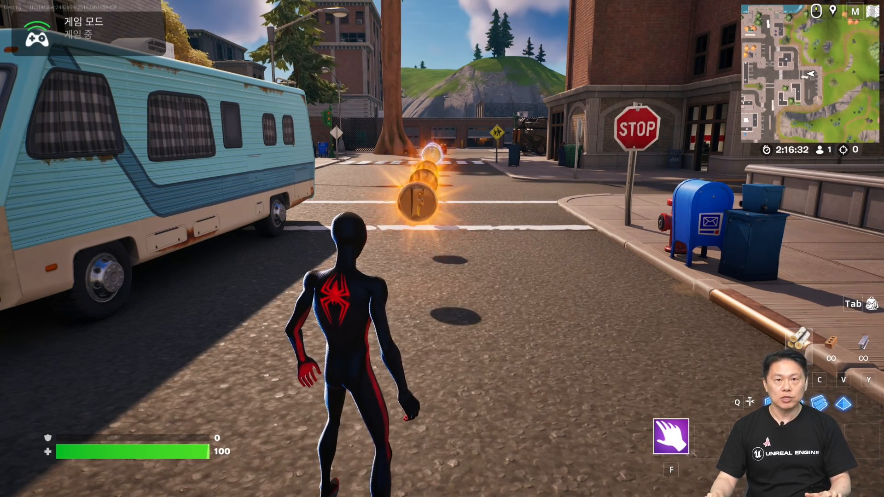
{"action": "key", "text": "ctrl"}
{"action": "key", "text": "g"}
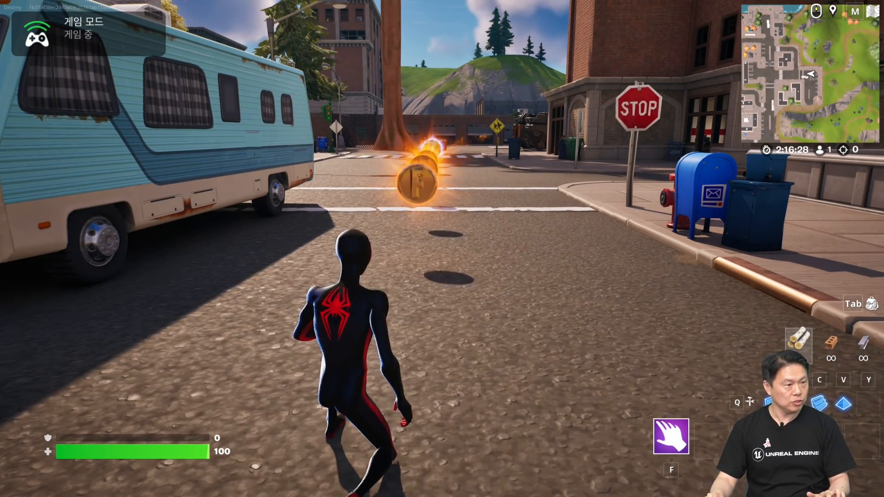
{"action": "key", "text": "ctrl"}
{"action": "key", "text": "super+g"}
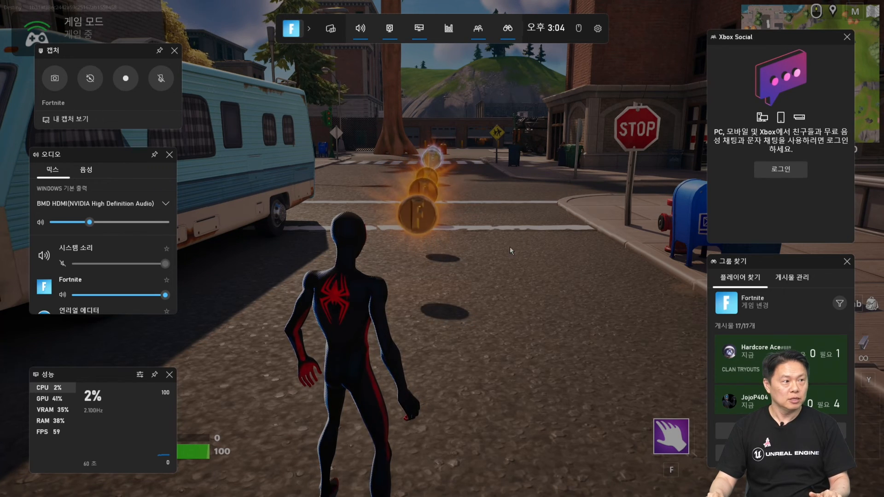
{"action": "left_click", "coordinate": [407, 333]}
{"action": "key", "text": "super+alt+r"}
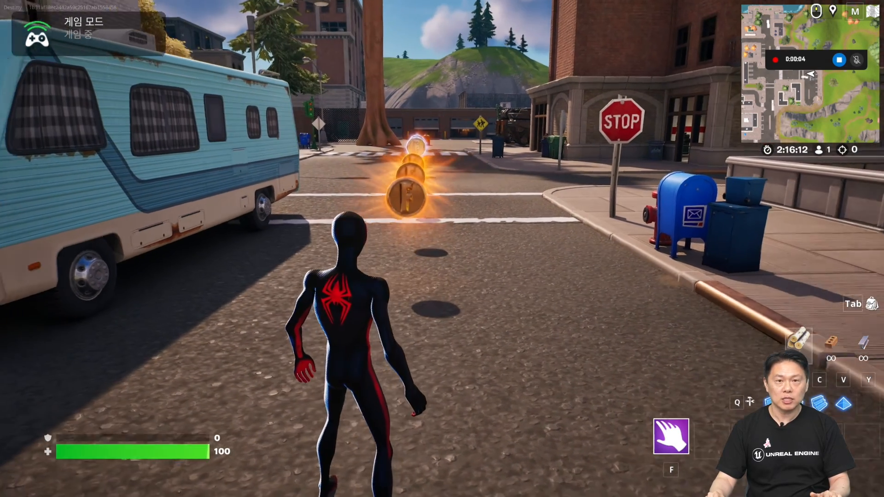
Run along the street through the row of coins, and stop the gameplay recording in the Xbox Game Bar.
{"action": "key", "text": "w"}
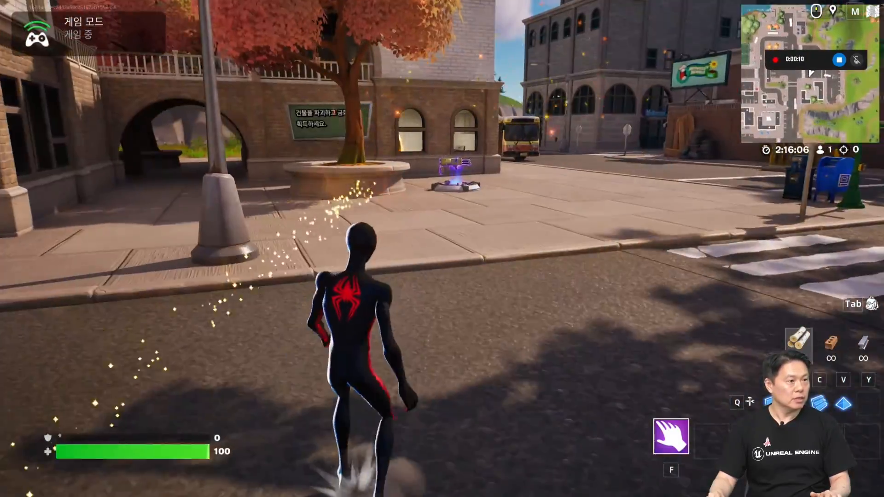
{"action": "key", "text": "super+g"}
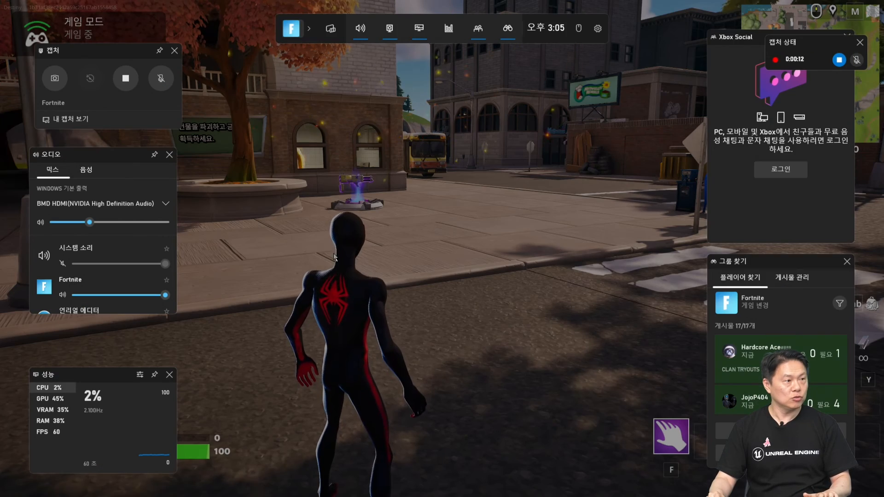
{"action": "left_click", "coordinate": [126, 83]}
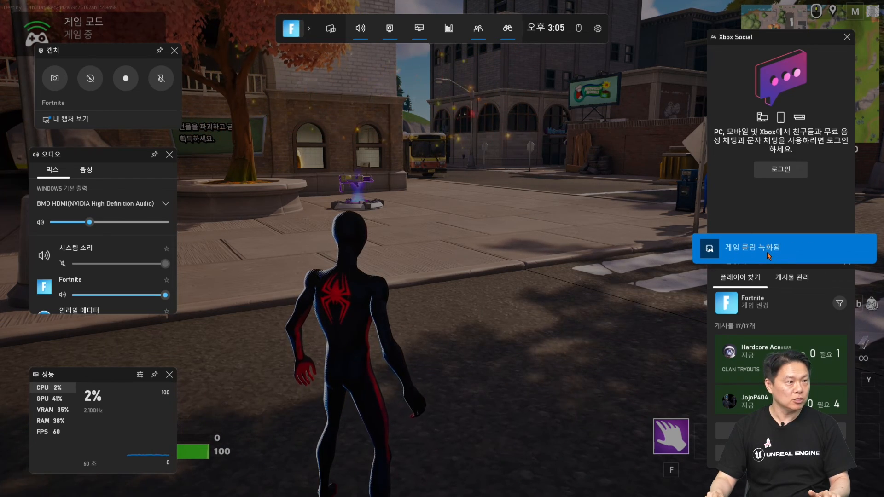
View the recorded Fortnite clip in the capture gallery and open its file location in File Explorer.
{"action": "left_click", "coordinate": [601, 255]}
{"action": "key", "text": "super+g"}
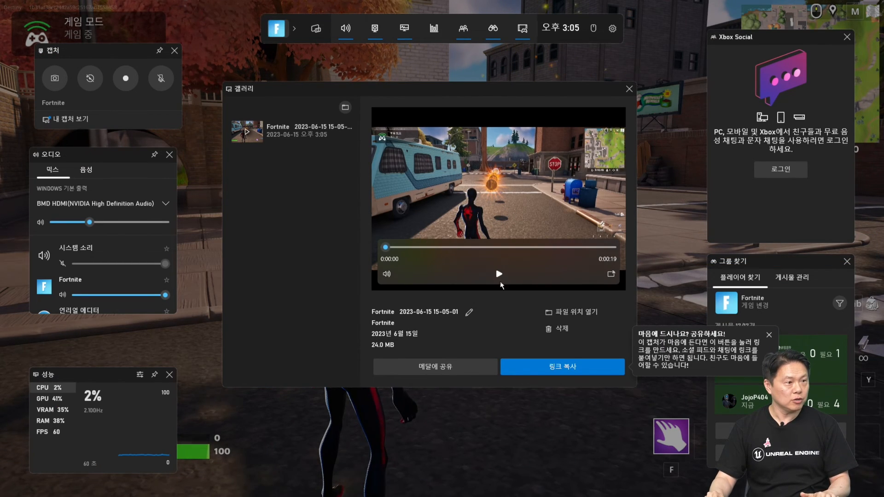
{"action": "left_click", "coordinate": [589, 316]}
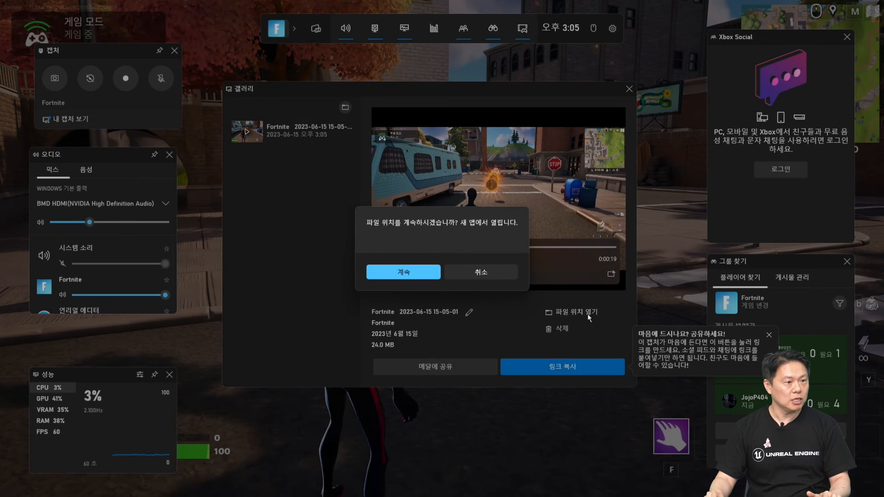
{"action": "key", "text": "Return"}
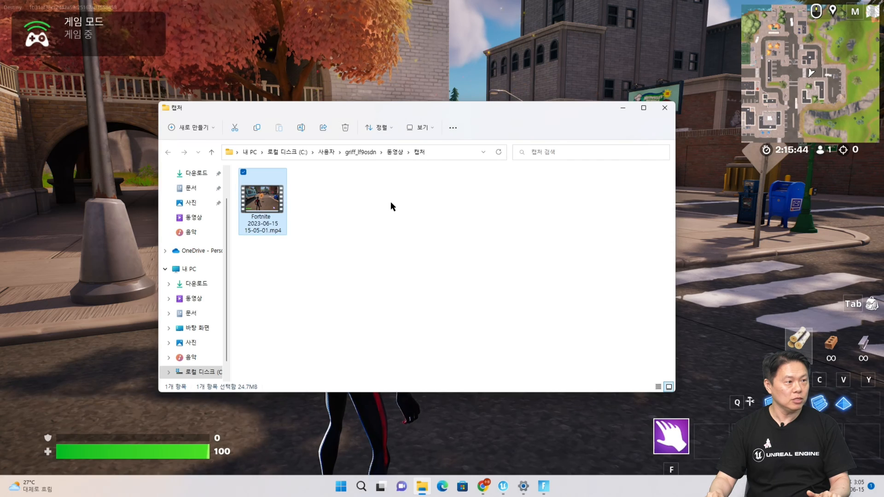
{"action": "left_click", "coordinate": [340, 209]}
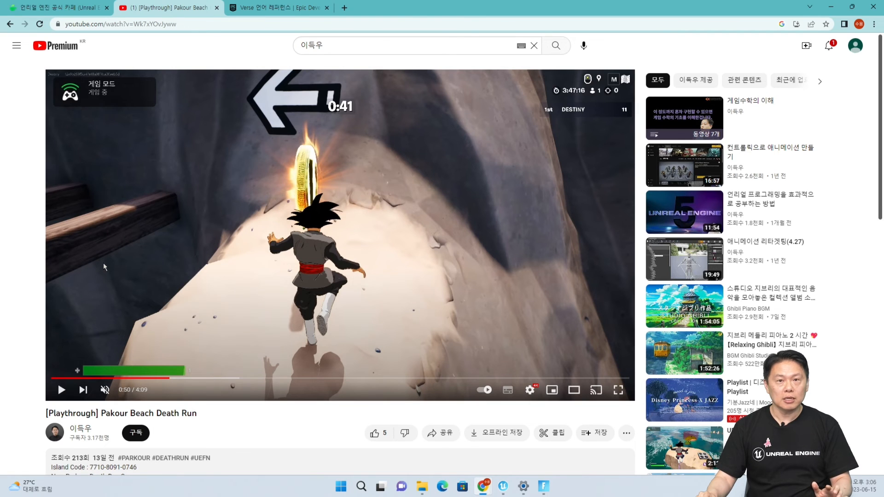
On YouTube, briefly play the "[Playthrough] Pakour Beach Death Run" video and copy its share link.
{"action": "left_click", "coordinate": [63, 390]}
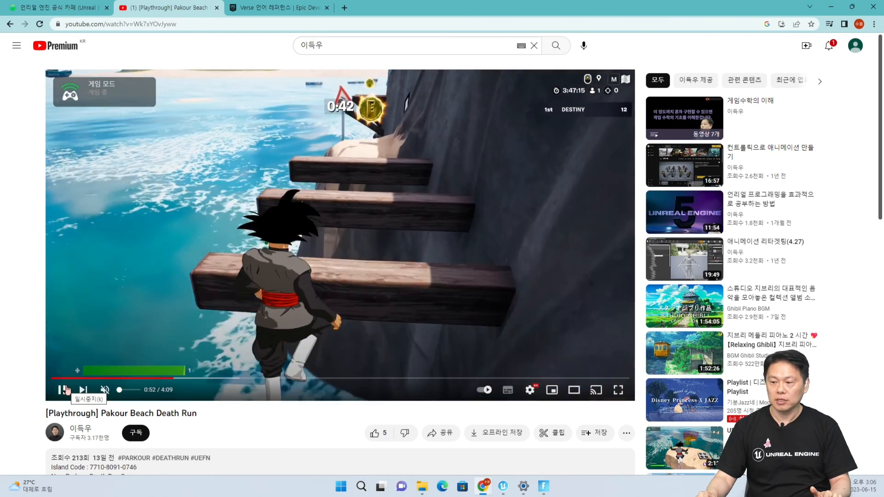
{"action": "left_click", "coordinate": [65, 391]}
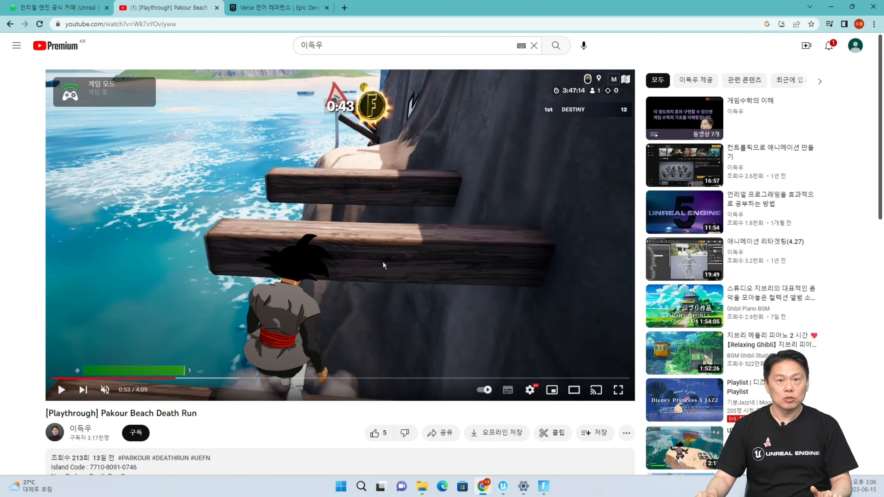
{"action": "left_click", "coordinate": [444, 433]}
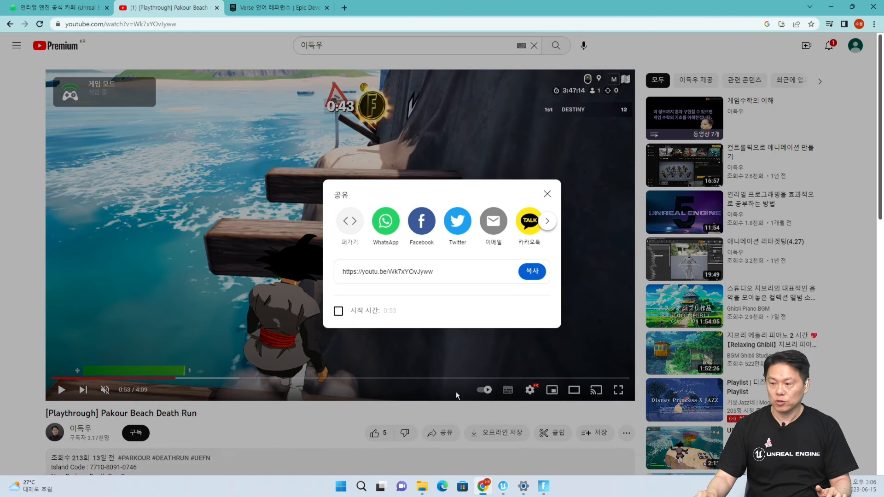
{"action": "left_click", "coordinate": [531, 281]}
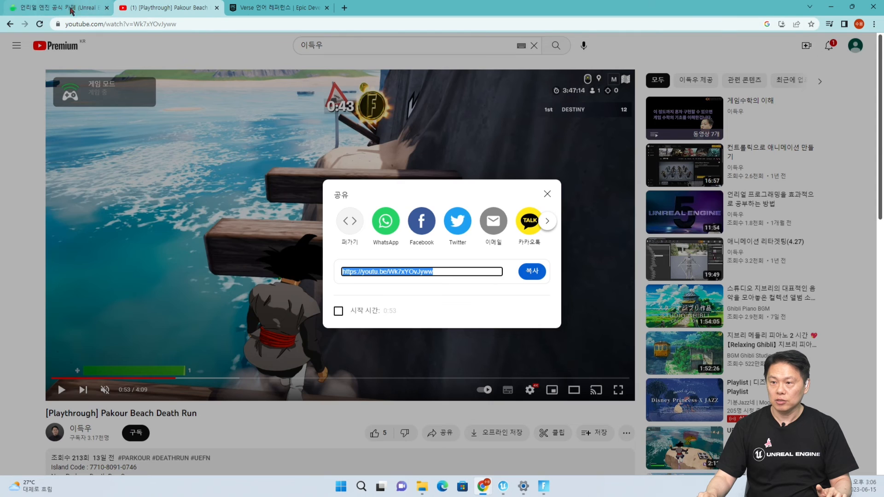
In the Unreal Engine Naver cafe, open the "시작해요 언리얼 & UEFN" board and start a new post.
{"action": "left_click", "coordinate": [56, 7]}
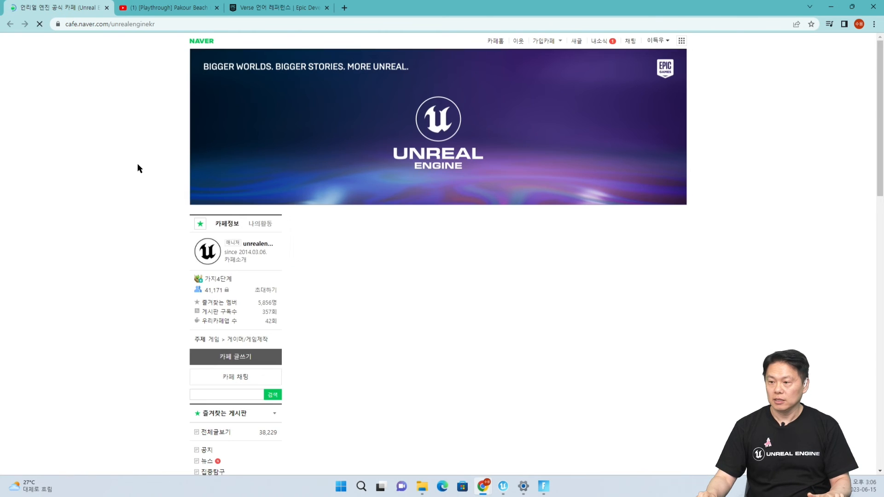
{"action": "scroll", "coordinate": [260, 257], "scroll_direction": "down", "scroll_amount": 6}
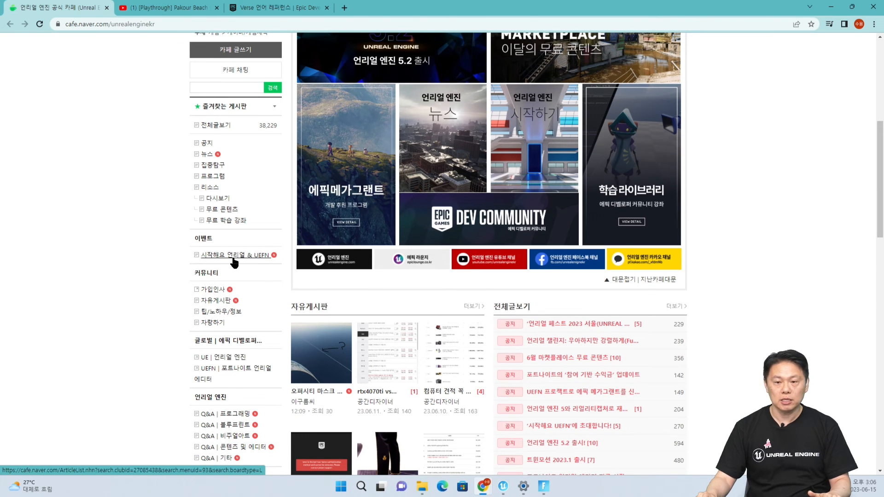
{"action": "left_click", "coordinate": [240, 256]}
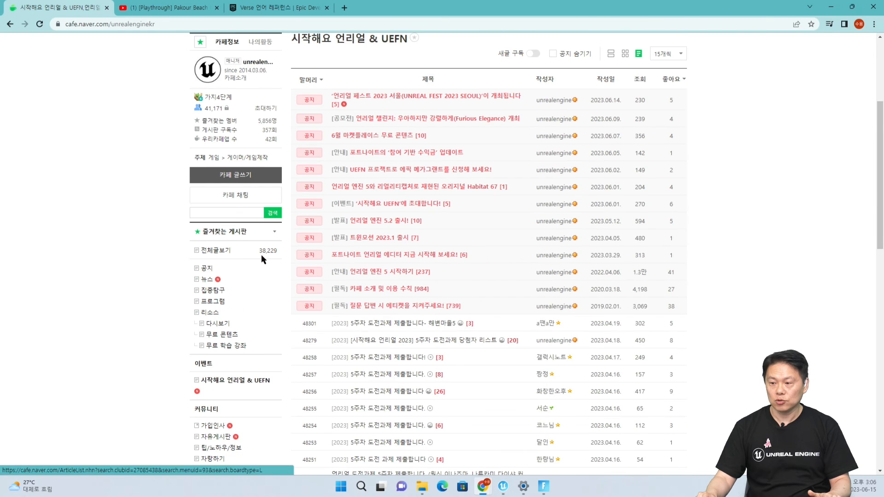
{"action": "scroll", "coordinate": [479, 274], "scroll_direction": "up", "scroll_amount": 4}
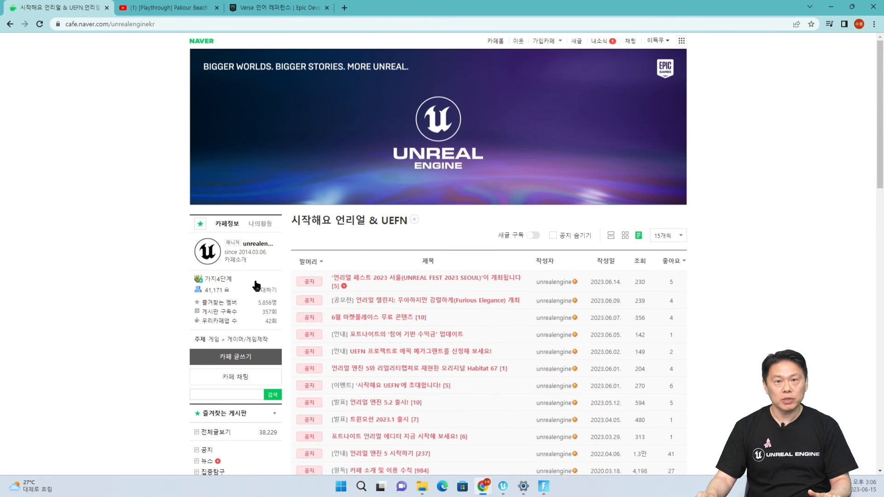
{"action": "left_click", "coordinate": [228, 357]}
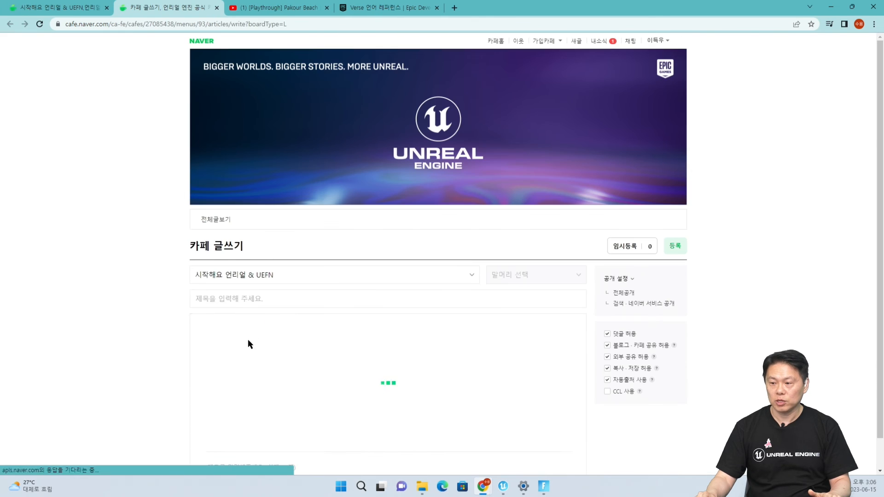
Assign the post to the "시작해요 언리얼 & UEFN" board with the prefix "UEFN 2023".
{"action": "left_click", "coordinate": [316, 278]}
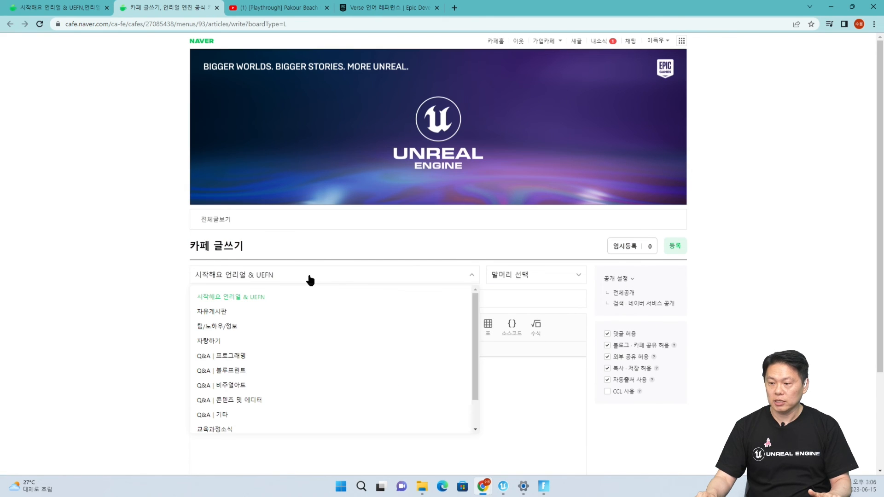
{"action": "left_click", "coordinate": [300, 299]}
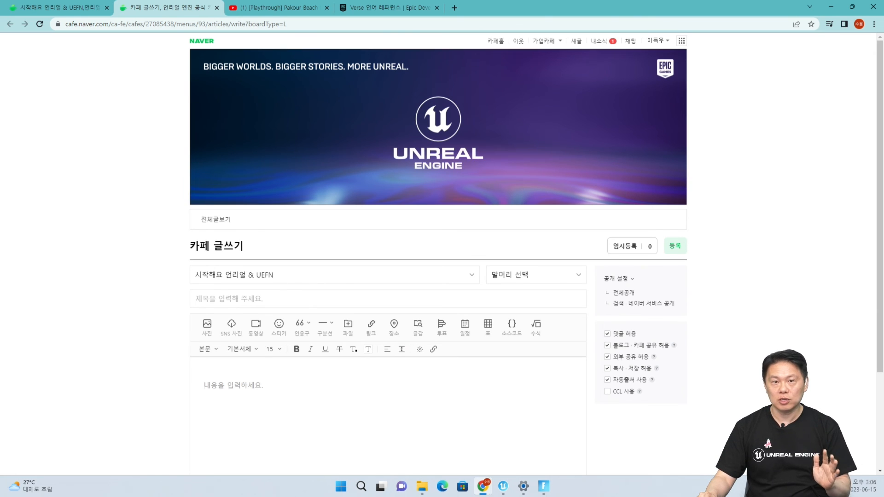
{"action": "left_click", "coordinate": [542, 282]}
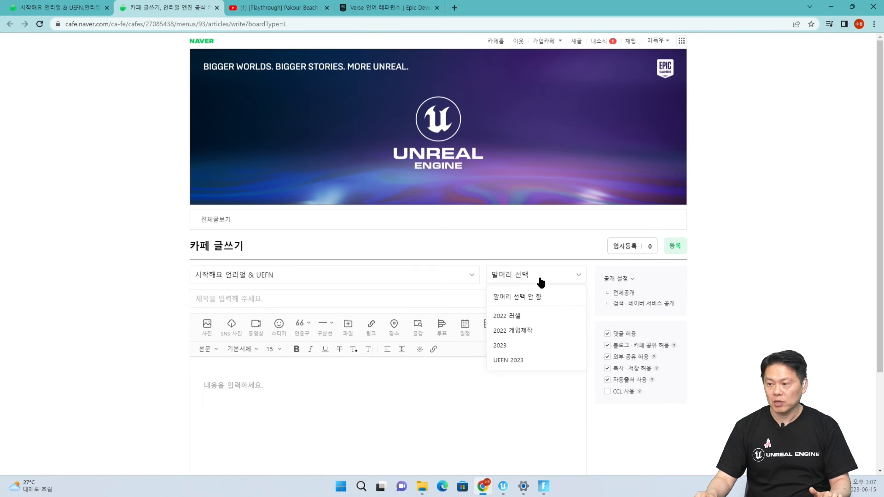
{"action": "left_click", "coordinate": [509, 361]}
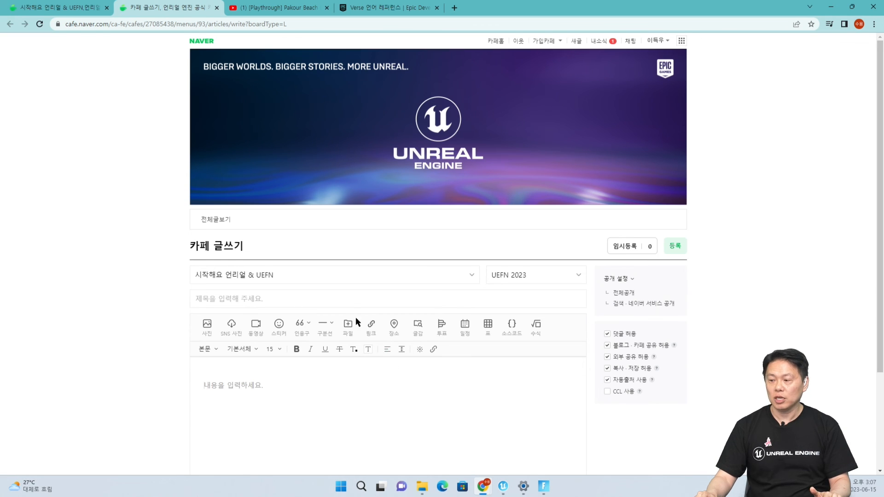
Title the post "1주차 도전과제 제출합니다." and paste the copied YouTube link into its body.
{"action": "left_click", "coordinate": [360, 299]}
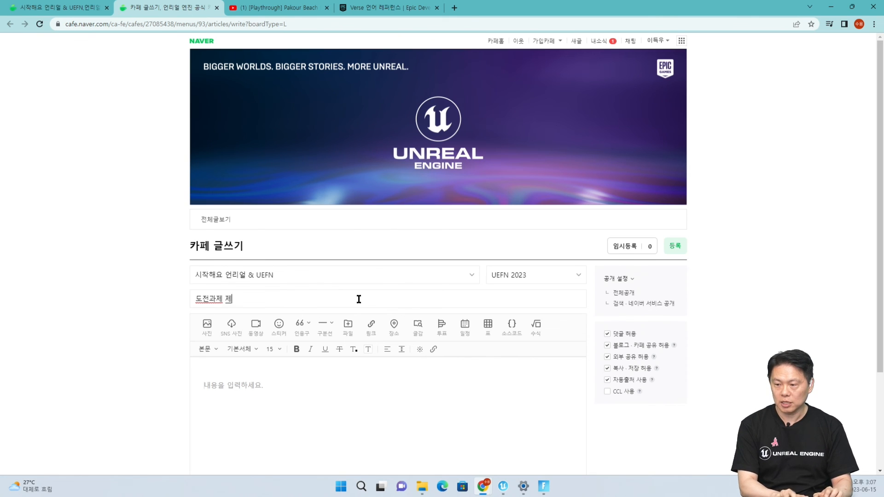
{"action": "key", "text": "Home"}
{"action": "type", "text": "1주차"}
{"action": "left_click", "coordinate": [295, 370]}
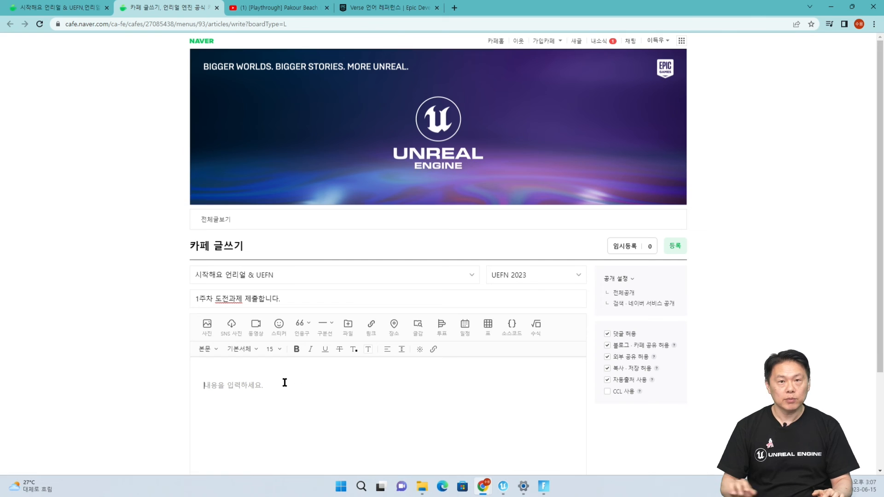
{"action": "key", "text": "ctrl+v"}
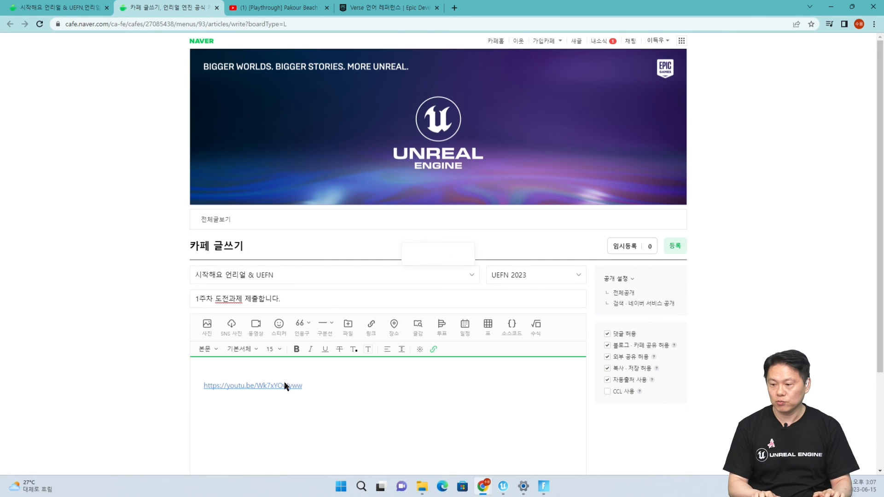